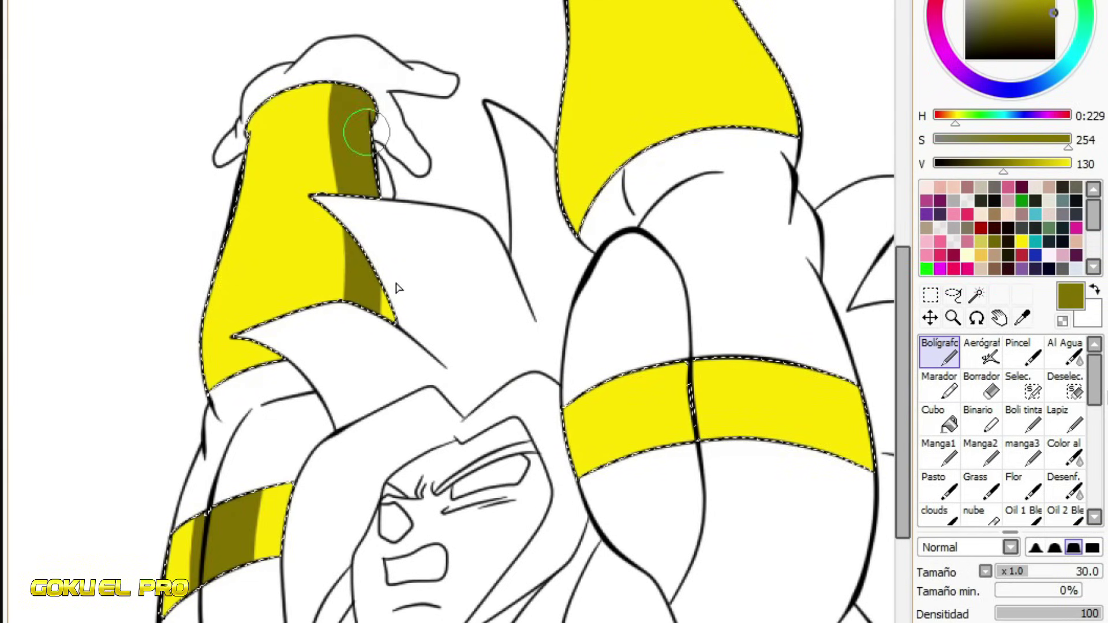
- Paint dark olive shadow boundaries along the yellow wristband and armband of the right-hand arm
drag(716, 116, 680, 29)
drag(898, 323, 899, 349)
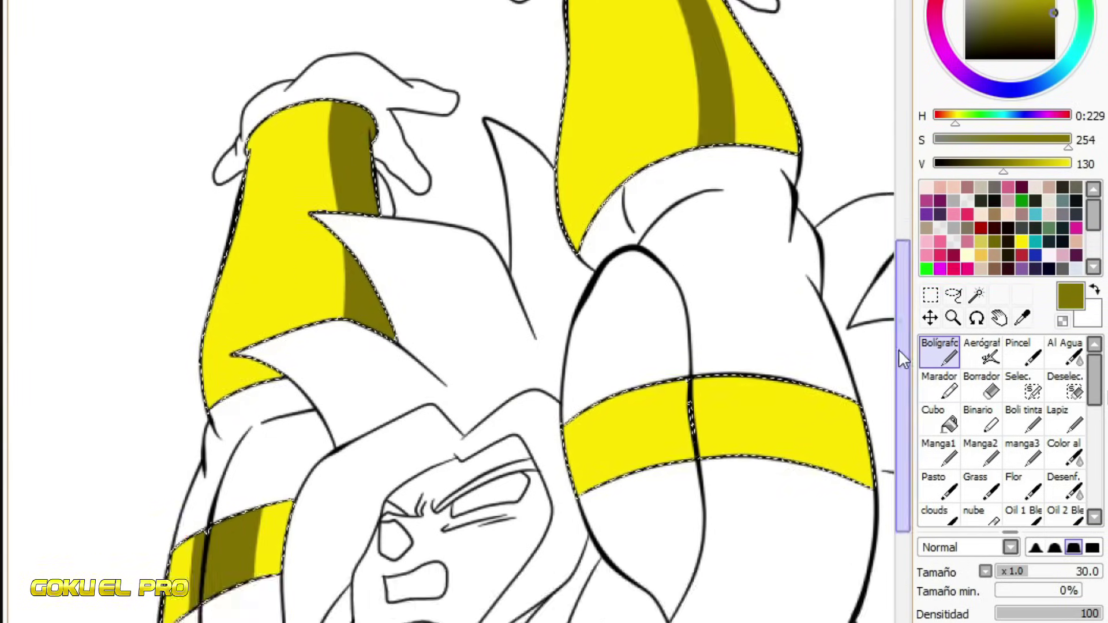
drag(785, 305, 793, 390)
drag(667, 309, 680, 387)
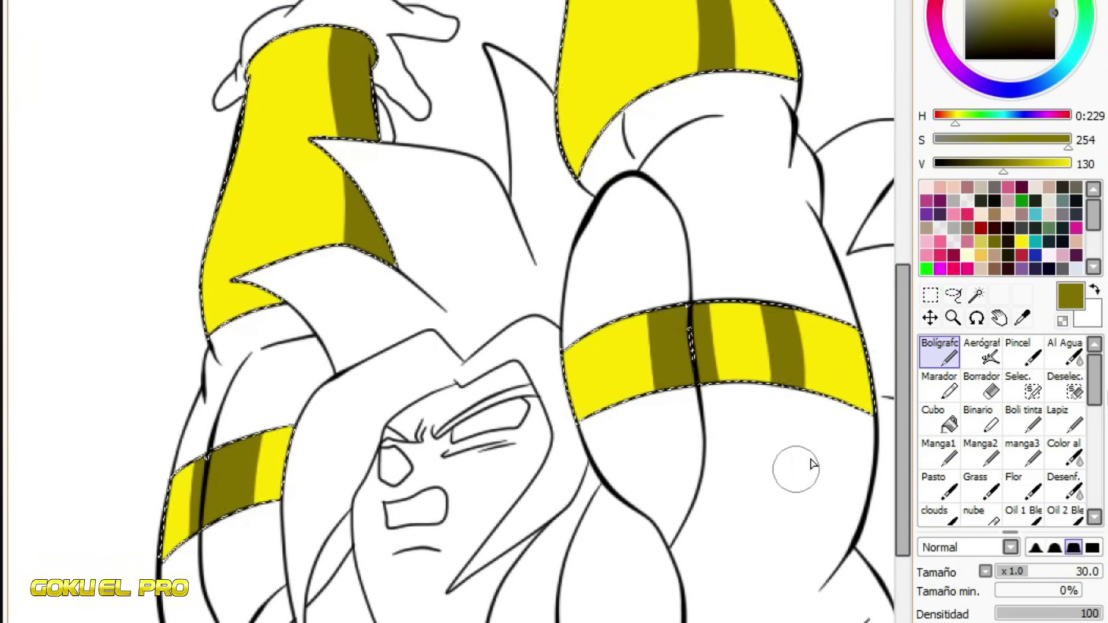
- Fill the outer shadow areas of the right-hand wristband and armband with the dark olive
click(946, 416)
click(831, 371)
click(751, 57)
double_click(939, 352)
click(519, 397)
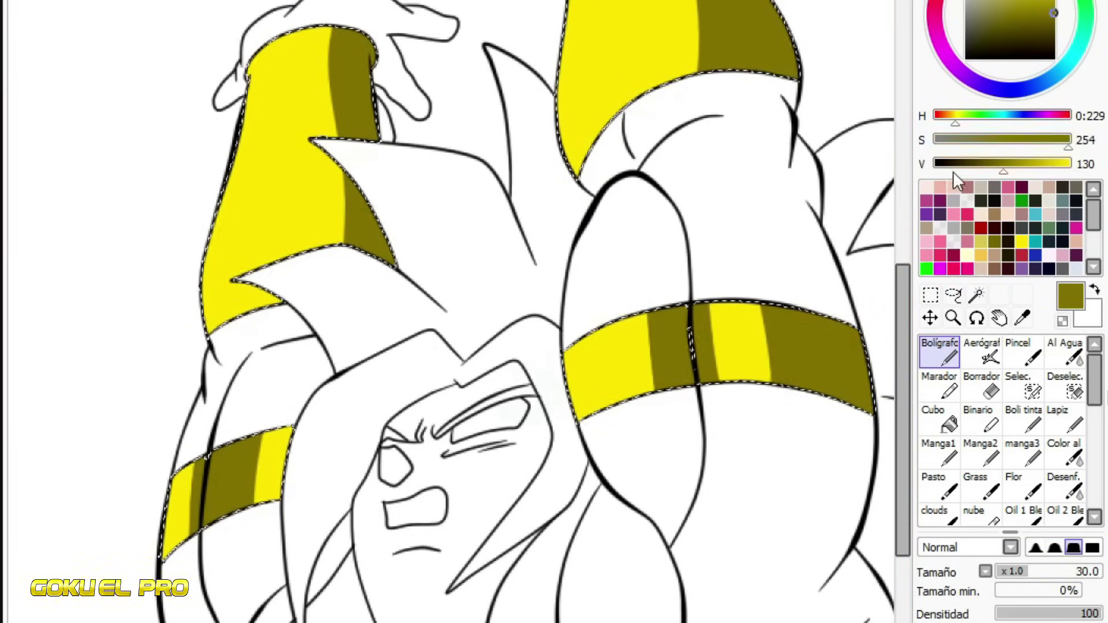
- Paint black shading stripes on the left-hand wristband and on both yellow armbands
drag(329, 26, 343, 242)
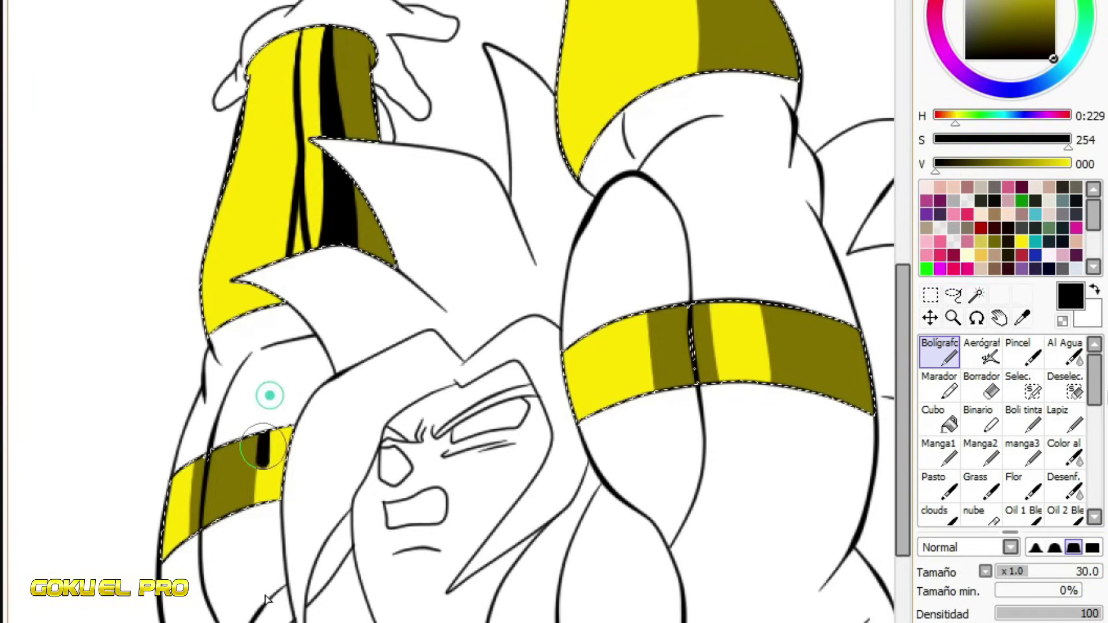
mouse_move(231, 456)
mouse_down()
mouse_move(246, 502)
mouse_move(260, 496)
mouse_up()
drag(707, 305, 713, 384)
drag(773, 309, 799, 387)
- Paint black shadow stripes and thin fold lines on the right-hand wristband, plus a thin line on its armband
scroll(796, 333, up, 4)
mouse_move(655, 58)
mouse_down()
mouse_move(701, 257)
mouse_move(742, 254)
mouse_up()
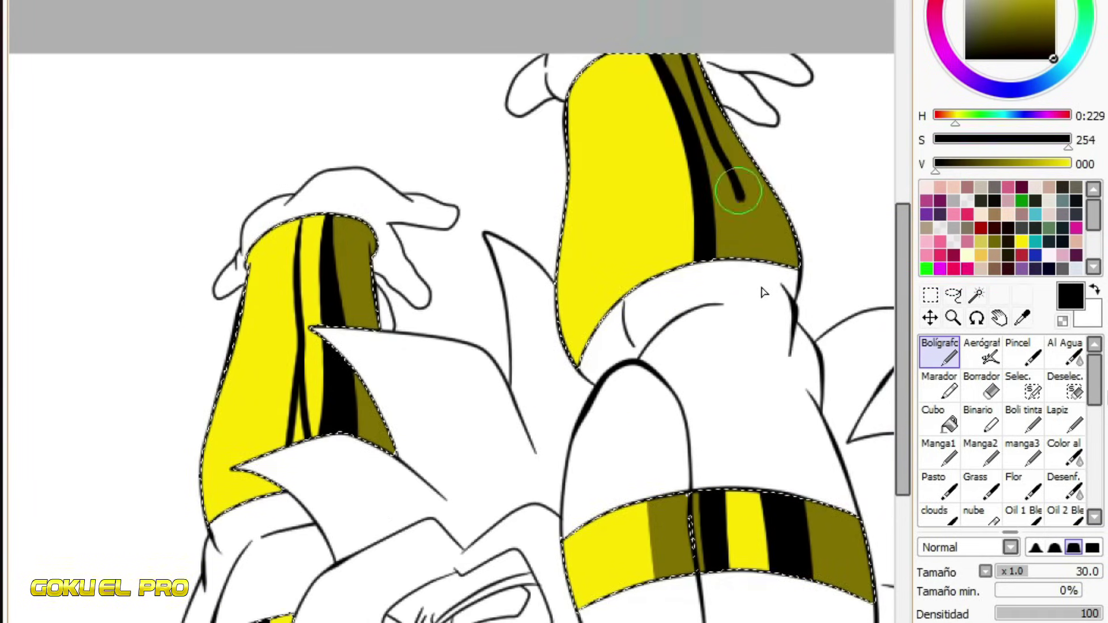
drag(716, 167, 768, 260)
drag(600, 126, 597, 300)
drag(594, 275, 607, 314)
drag(621, 505, 634, 583)
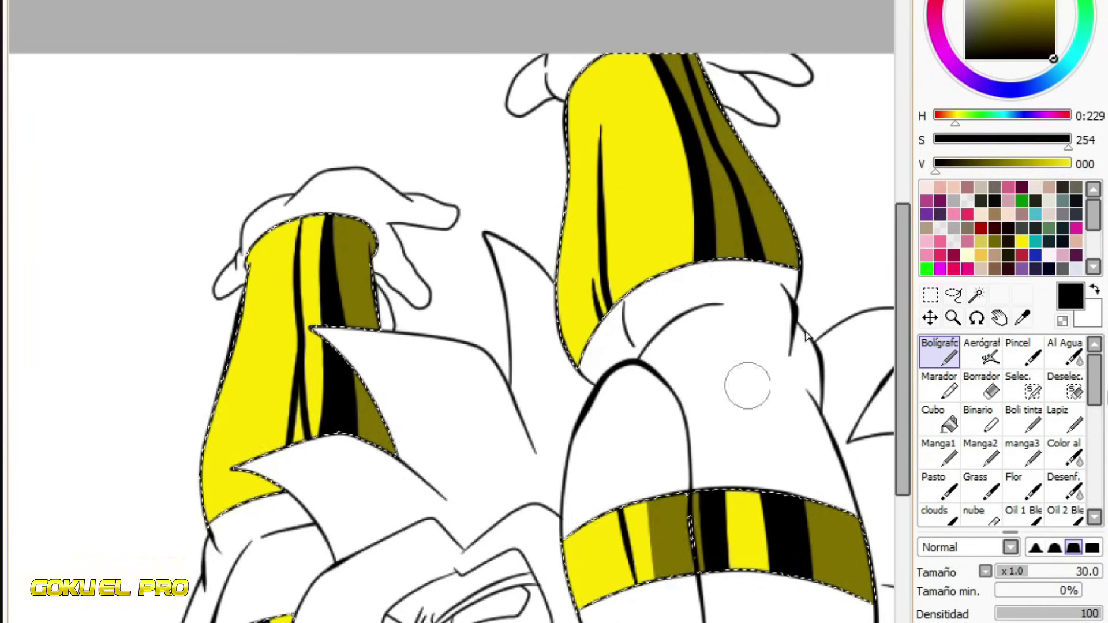
- Paint pale yellow-white highlights (S 10, V 255) along the outer edges of the wristbands and right-hand armband with a size 15 brush
click(1022, 241)
click(942, 148)
key(bracketleft)
drag(574, 87, 583, 335)
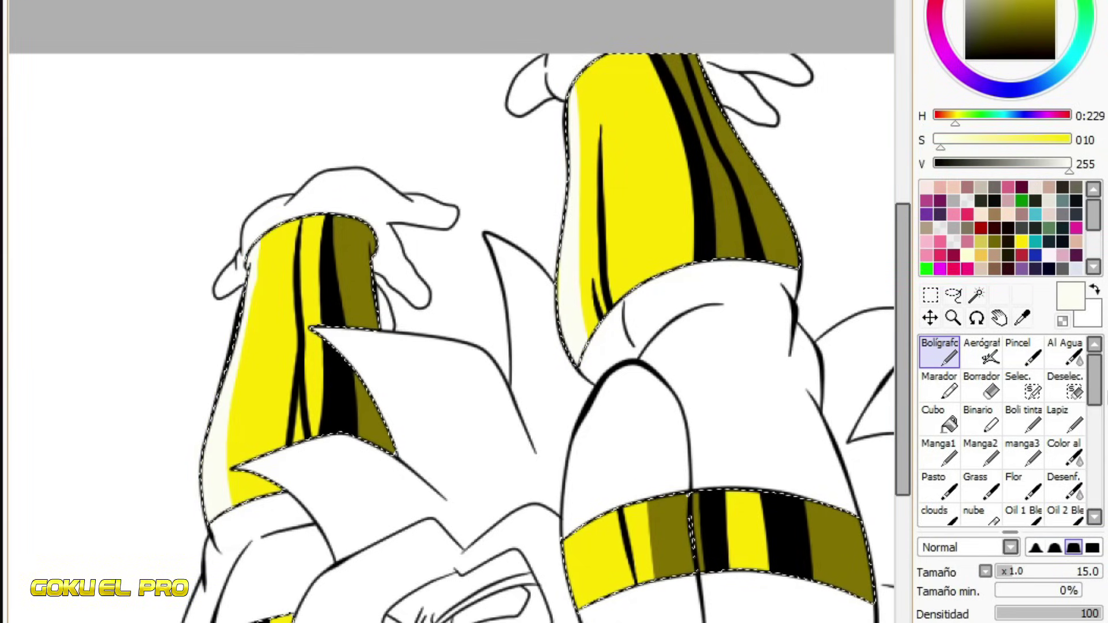
drag(586, 496, 603, 620)
drag(611, 513, 629, 620)
- Sample the dark olive and touch up the unpainted gaps in the left-hand armband
key(ctrl+plus)
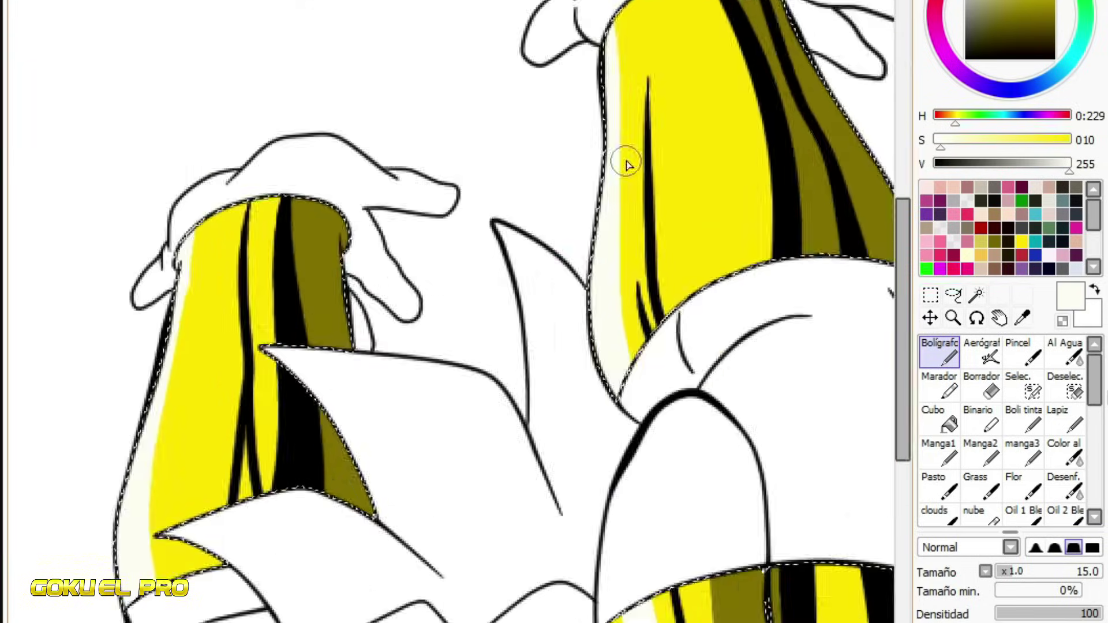
scroll(627, 165, down, 3)
scroll(247, 186, up, 4)
scroll(309, 223, down, 4)
scroll(309, 223, up, 5)
alt+click(352, 300)
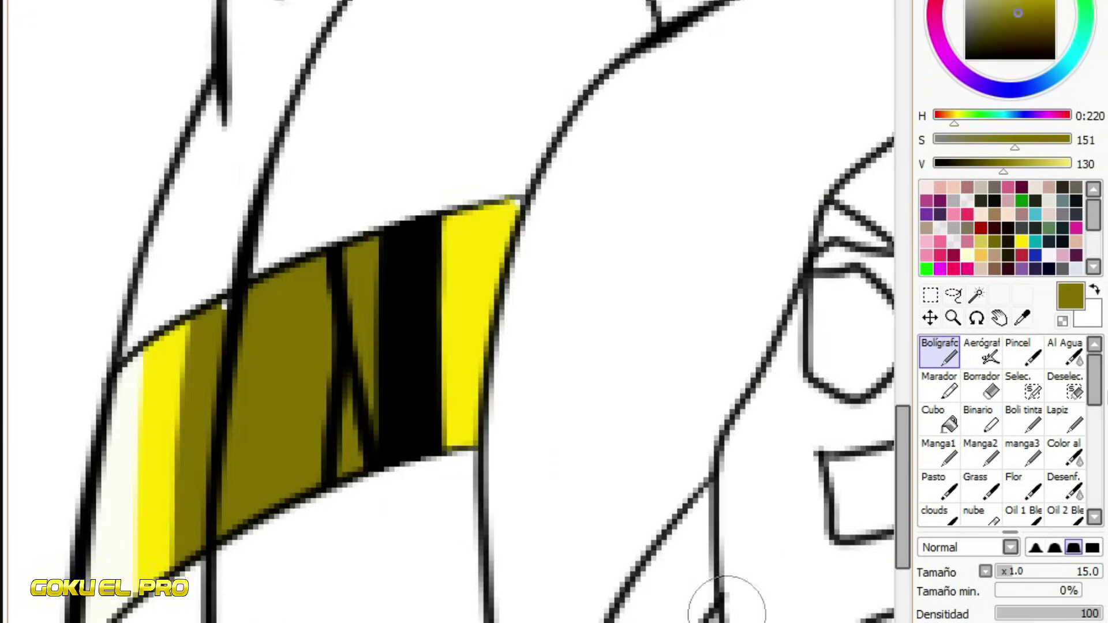
scroll(192, 247, up, 2)
scroll(192, 247, down, 2)
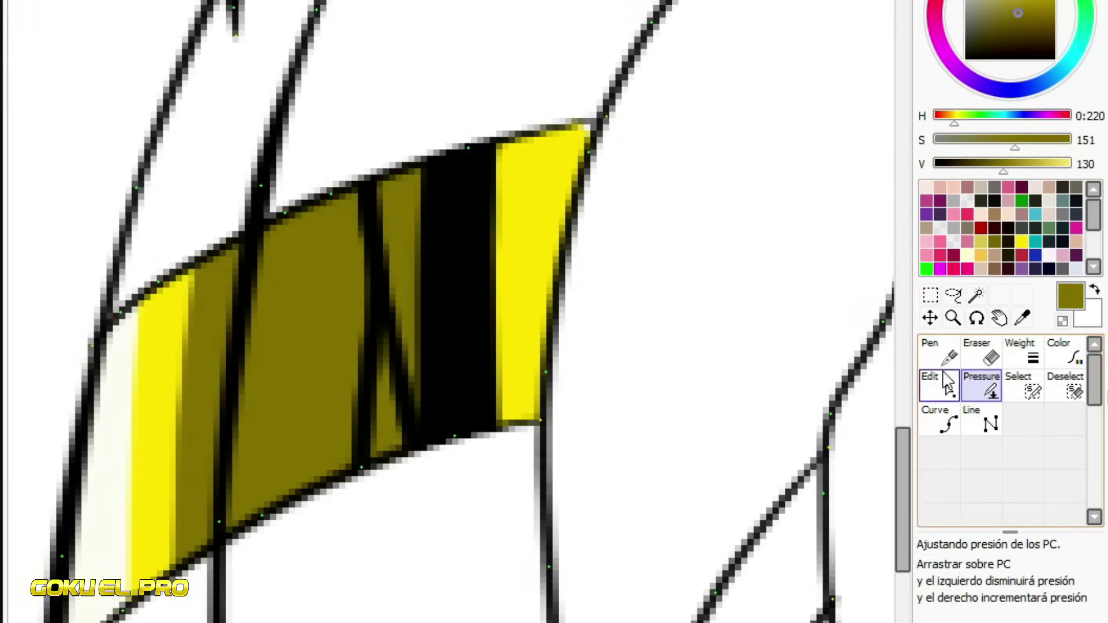
- Adjust the line pressure of the right-hand armband's outline with the Pressure tool
scroll(92, 355, down, 4)
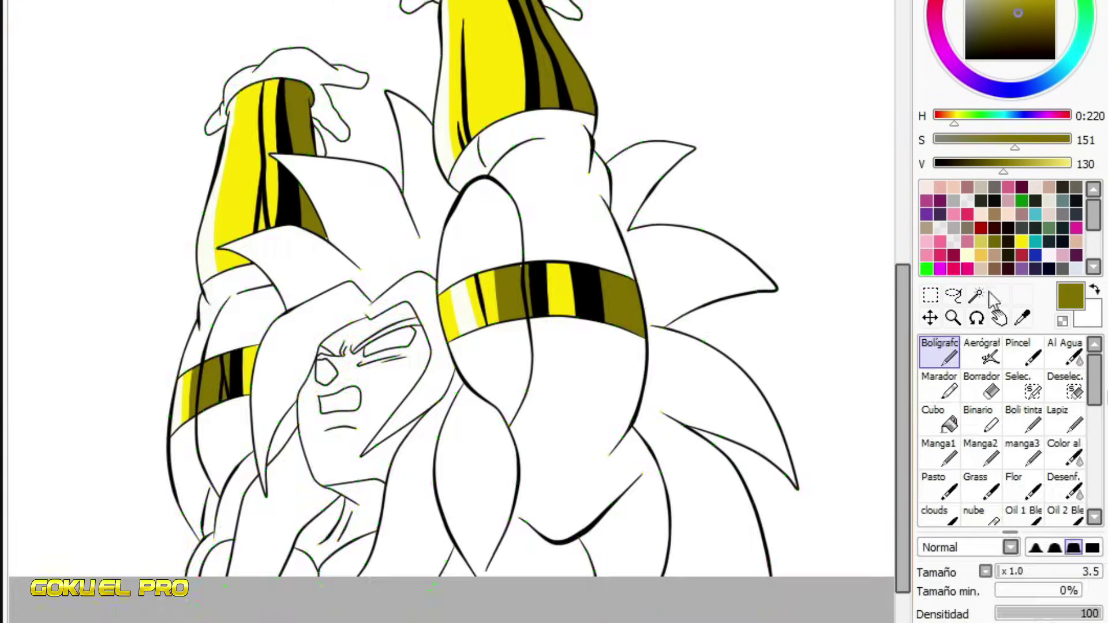
scroll(456, 271, up, 5)
scroll(456, 272, down, 5)
click(981, 384)
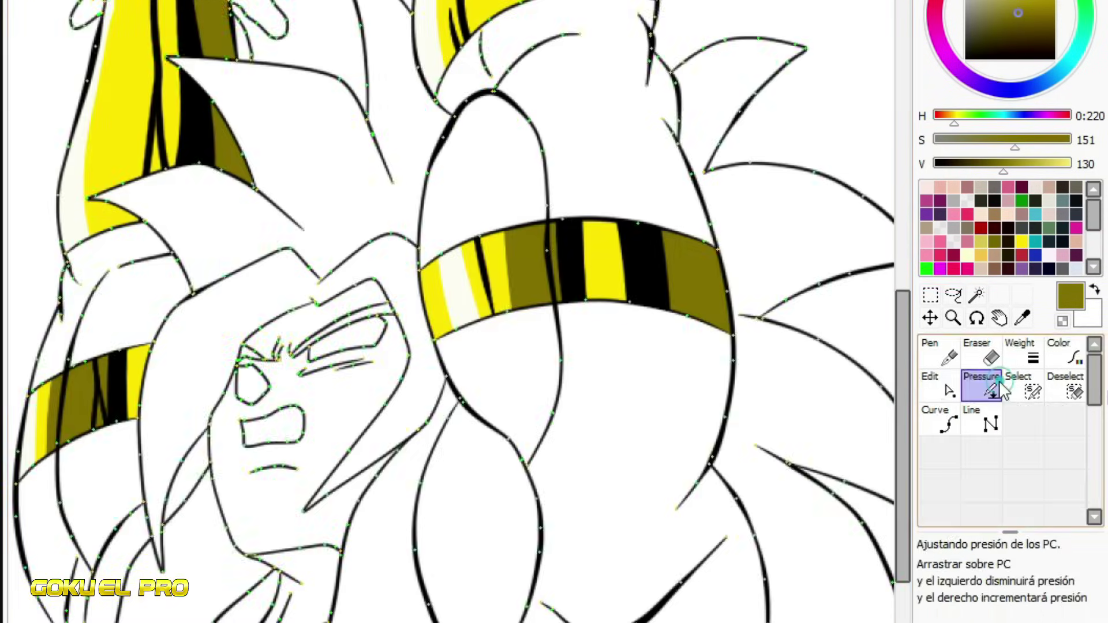
scroll(816, 430, up, 4)
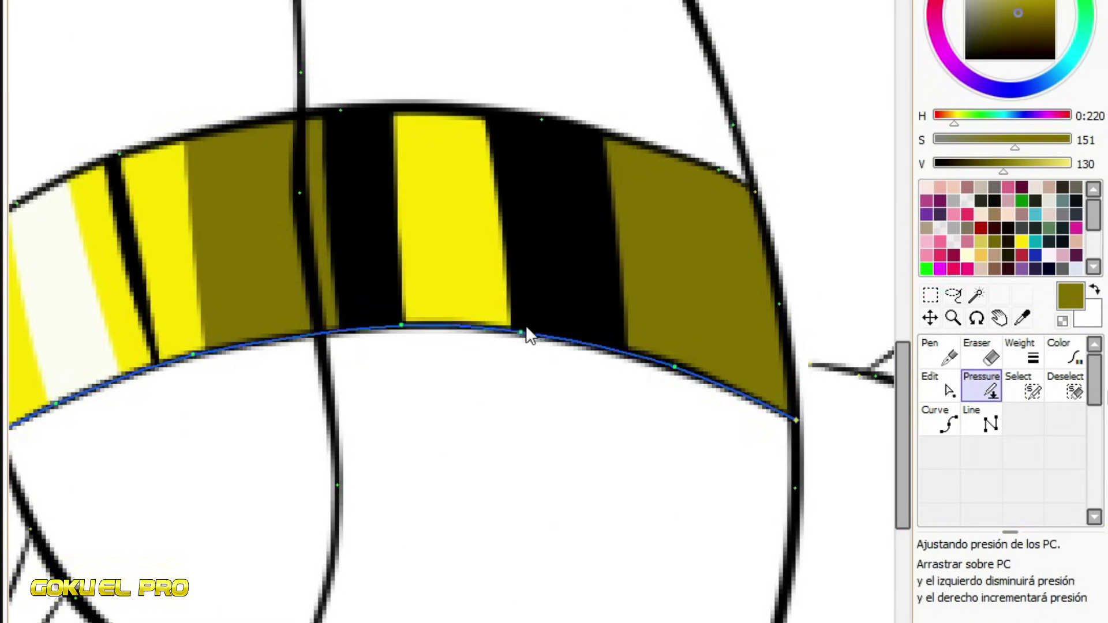
scroll(402, 328, down, 5)
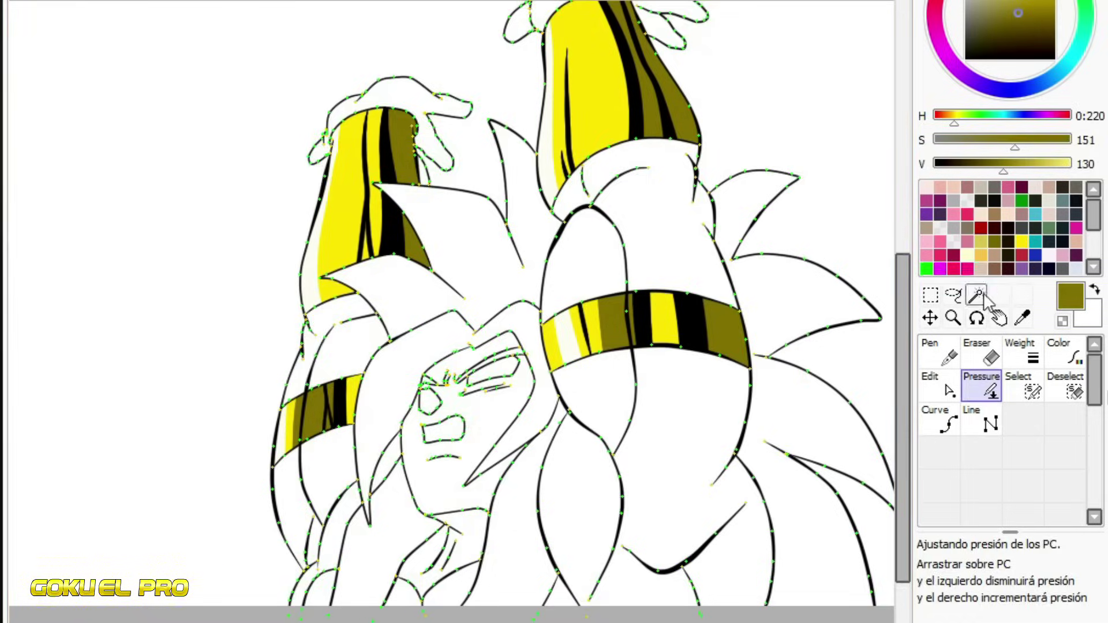
- Select all the uncoloured areas of both arms above and below the armbands with the Magic Wand
click(981, 297)
scroll(695, 379, up, 3)
click(695, 378)
shift+click(153, 542)
shift+click(188, 485)
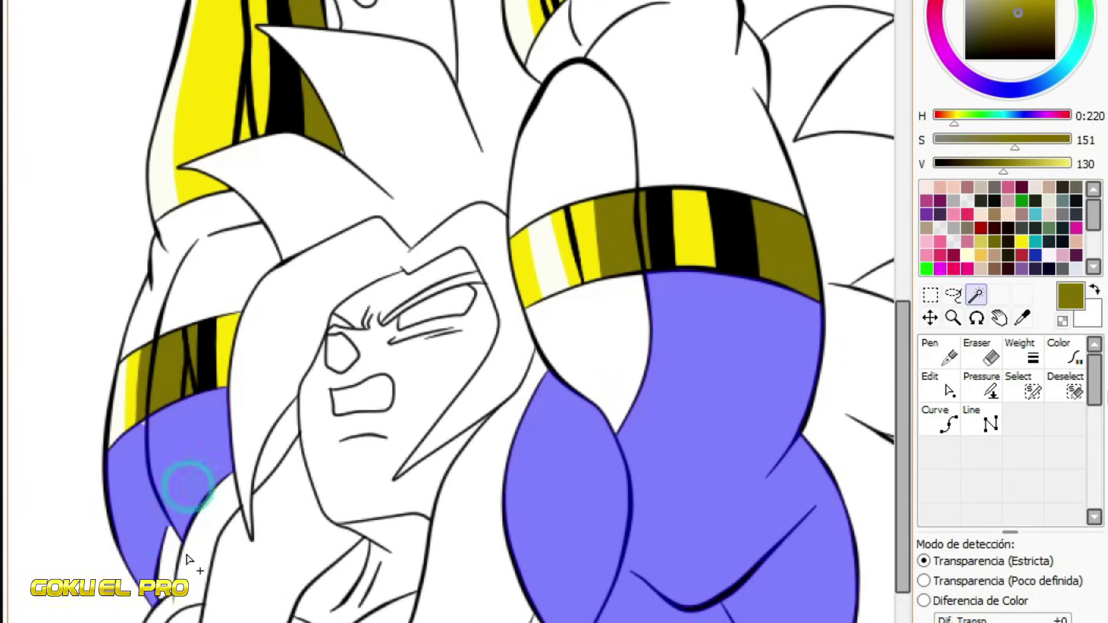
scroll(296, 464, down, 3)
scroll(240, 384, up, 1)
shift+click(240, 383)
shift+click(494, 323)
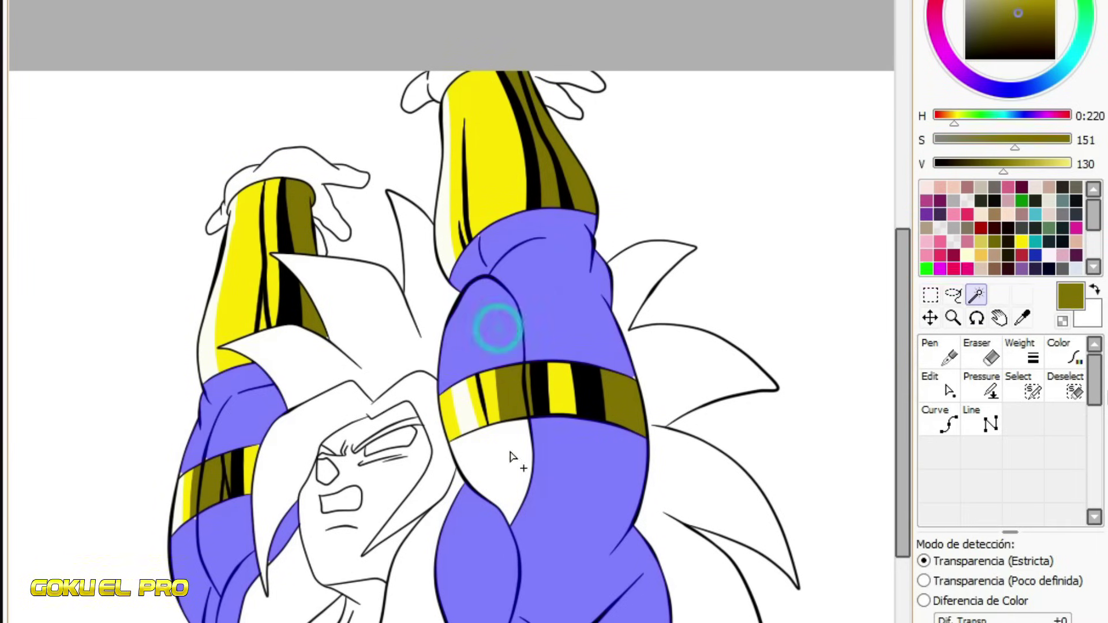
shift+click(512, 457)
click(976, 295)
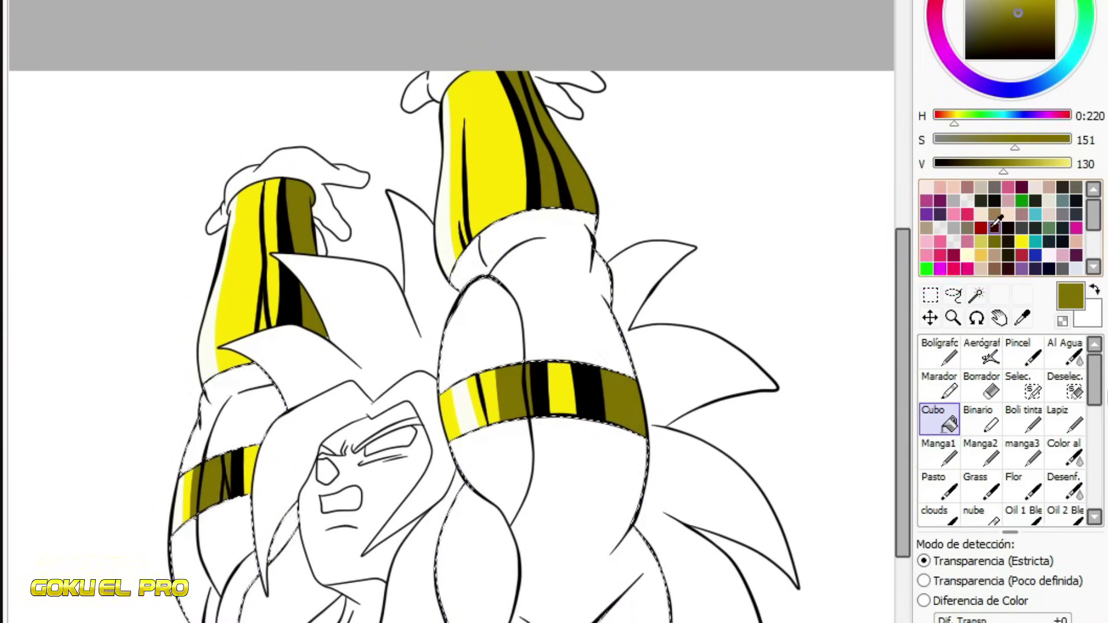
- Fill the selected areas of both arms with dark red
click(981, 227)
click(541, 568)
click(537, 323)
click(529, 271)
click(260, 384)
click(228, 423)
click(219, 554)
click(283, 542)
click(283, 520)
- Paint darker red shadows (V 68) along the muscle lines below the left-hand armband with a size 33 brush
click(939, 352)
click(971, 164)
scroll(242, 362, up, 3)
click(1051, 571)
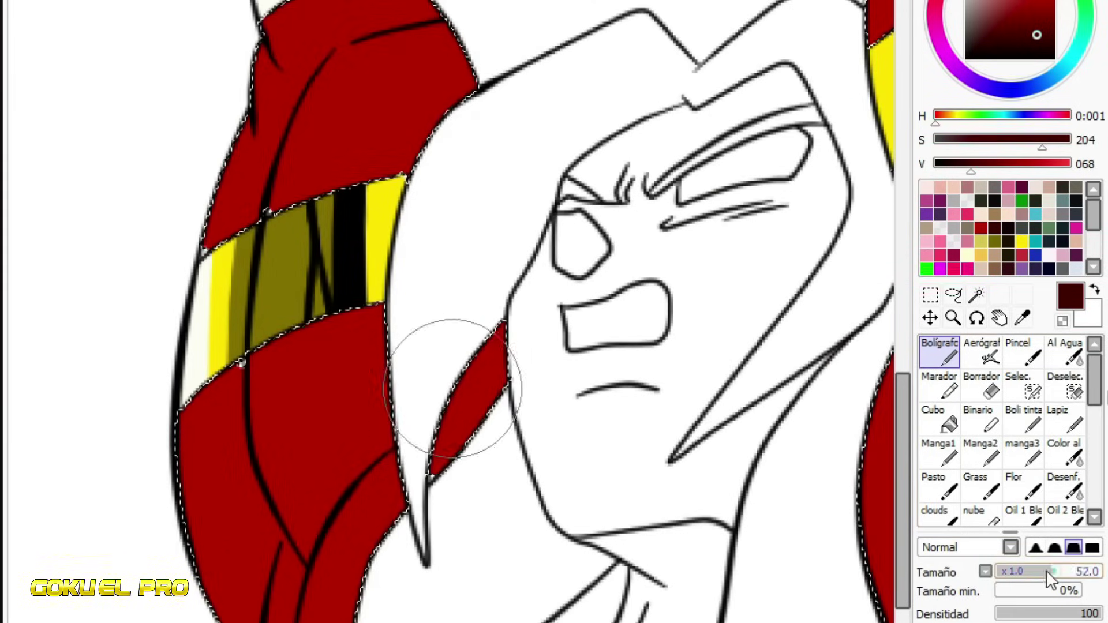
mouse_move(275, 266)
mouse_down()
mouse_move(268, 402)
mouse_move(396, 427)
mouse_up()
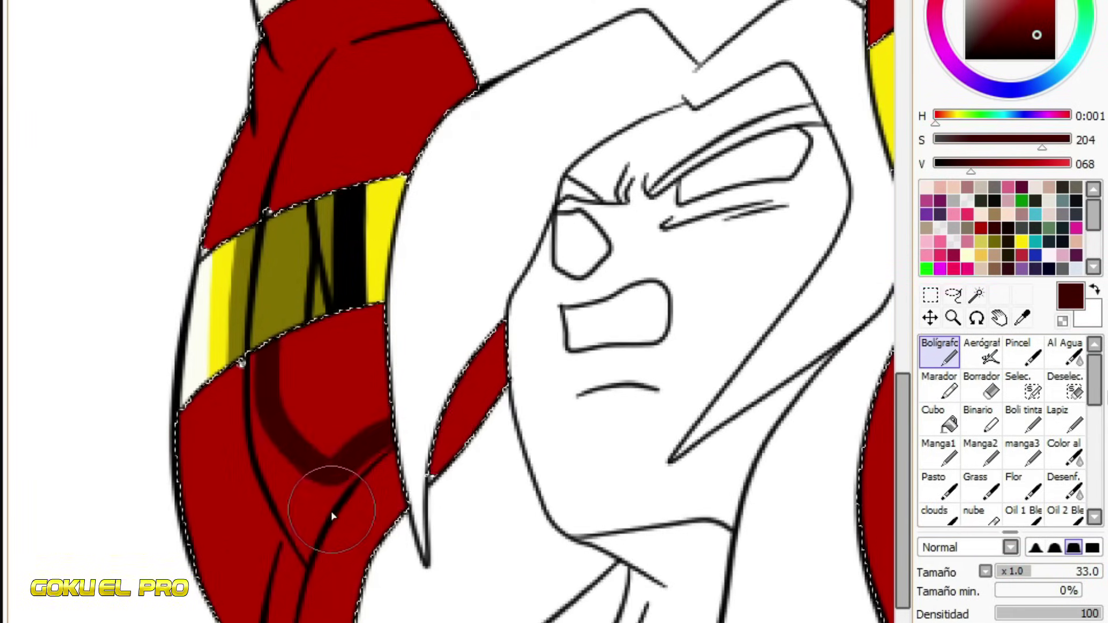
drag(332, 508, 288, 616)
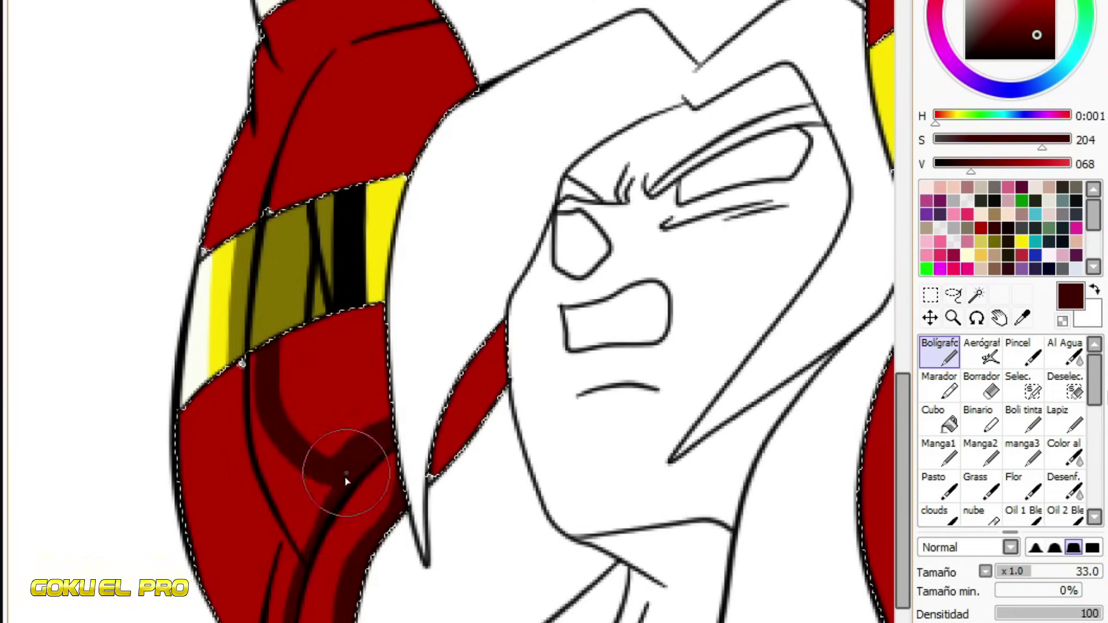
- Shade the left-hand arm around its armband and the narrow strip beside the face with the darker red
drag(902, 398, 902, 364)
mouse_move(334, 172)
mouse_down()
mouse_move(273, 392)
mouse_move(269, 317)
mouse_up()
mouse_move(261, 276)
mouse_down()
mouse_move(278, 294)
mouse_move(241, 416)
mouse_up()
drag(266, 306, 229, 441)
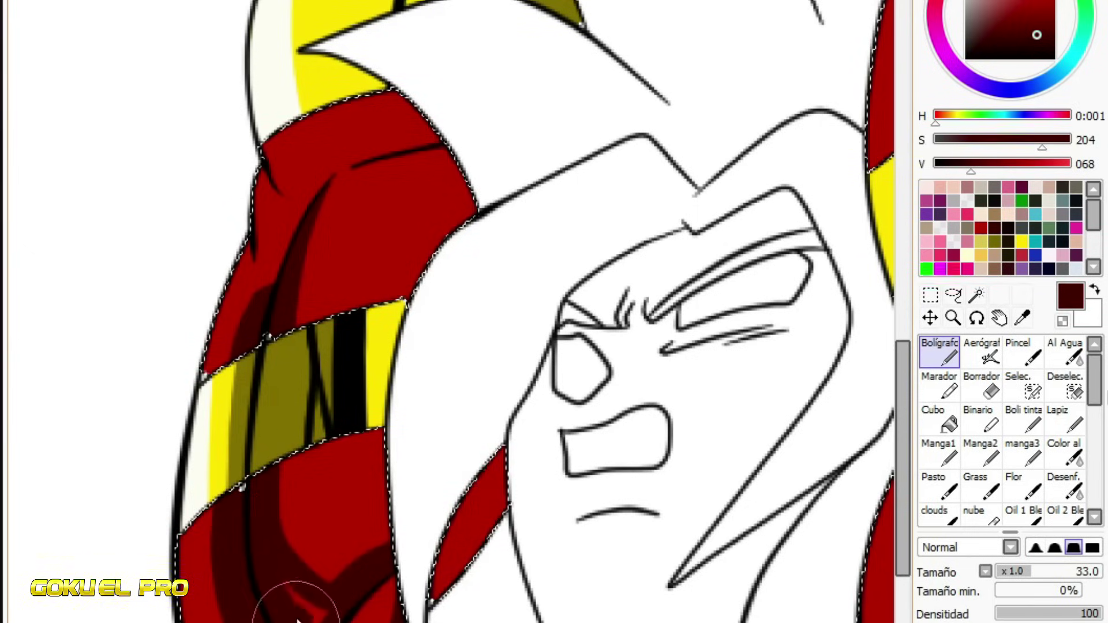
mouse_move(519, 462)
mouse_down()
mouse_move(507, 502)
mouse_move(444, 583)
mouse_up()
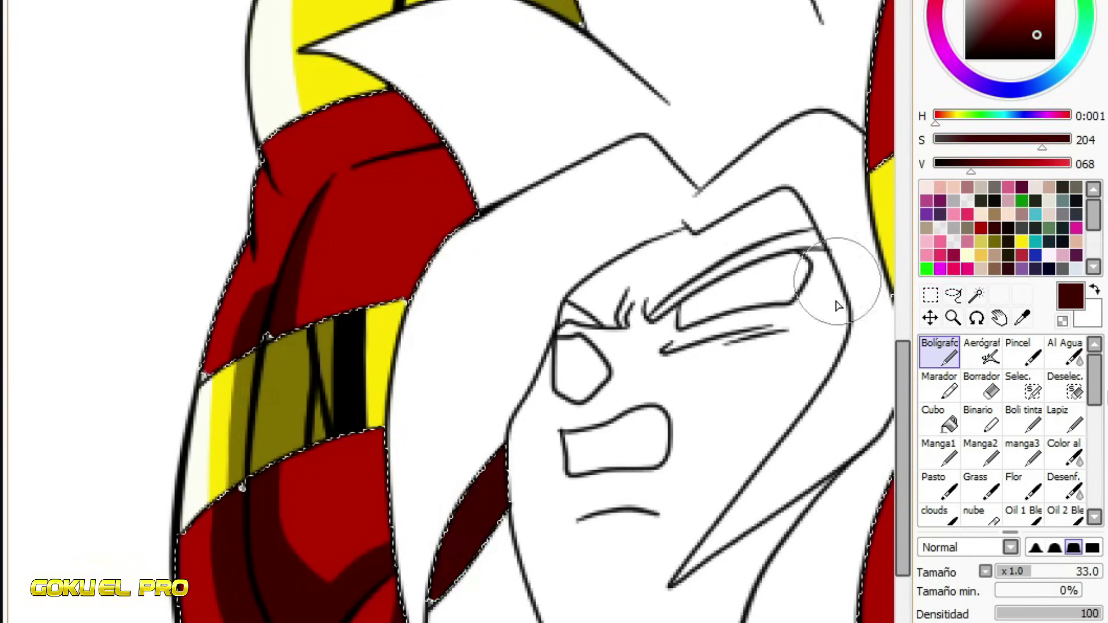
scroll(816, 285, down, 3)
drag(410, 449, 408, 512)
- Shade the left-hand arm just below the wristband and refine the shadow edges with the sampled base red
scroll(377, 266, up, 5)
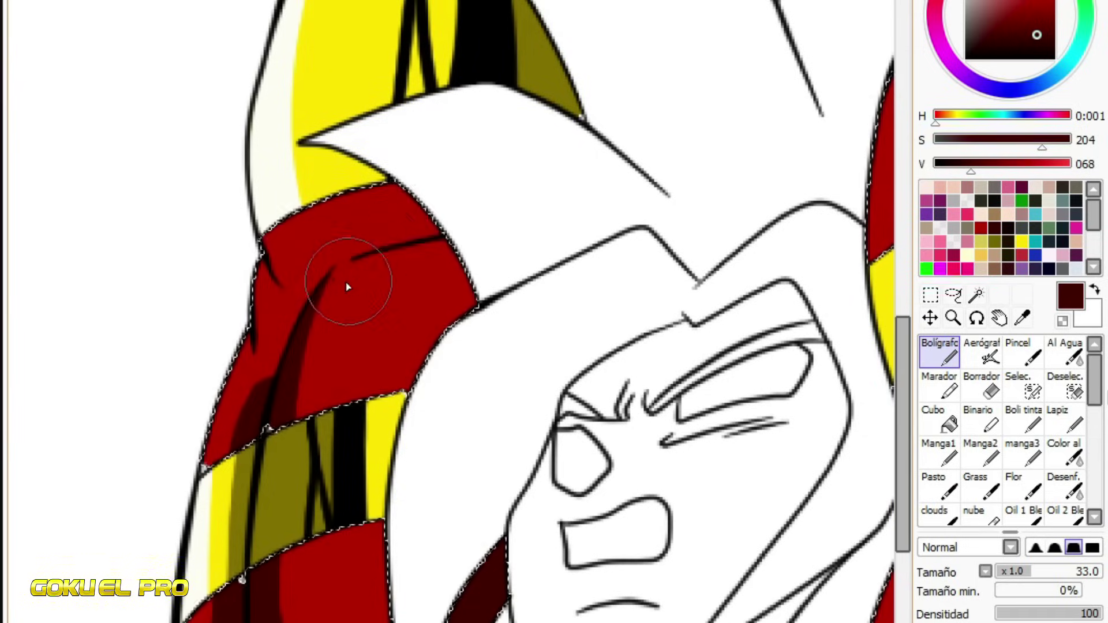
drag(302, 327, 433, 235)
drag(337, 249, 282, 376)
alt+click(279, 335)
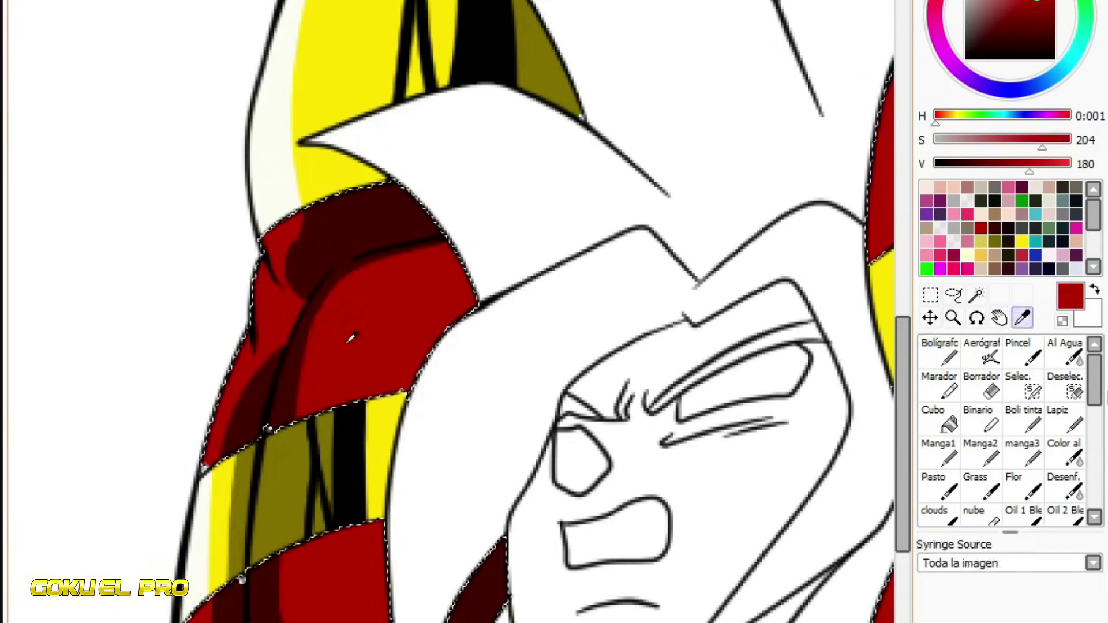
mouse_move(342, 292)
mouse_down()
mouse_move(297, 346)
mouse_move(358, 358)
mouse_move(404, 173)
mouse_up()
alt+click(346, 248)
- Outline the shadow shapes across the right-hand arm in darker red (V 68) and fill them
scroll(354, 332, down, 2)
scroll(403, 174, down, 1)
scroll(426, 121, up, 2)
mouse_move(381, 49)
mouse_down()
mouse_move(415, 57)
mouse_move(540, 8)
mouse_up()
mouse_move(393, 118)
mouse_down()
mouse_move(430, 176)
mouse_move(440, 254)
mouse_up()
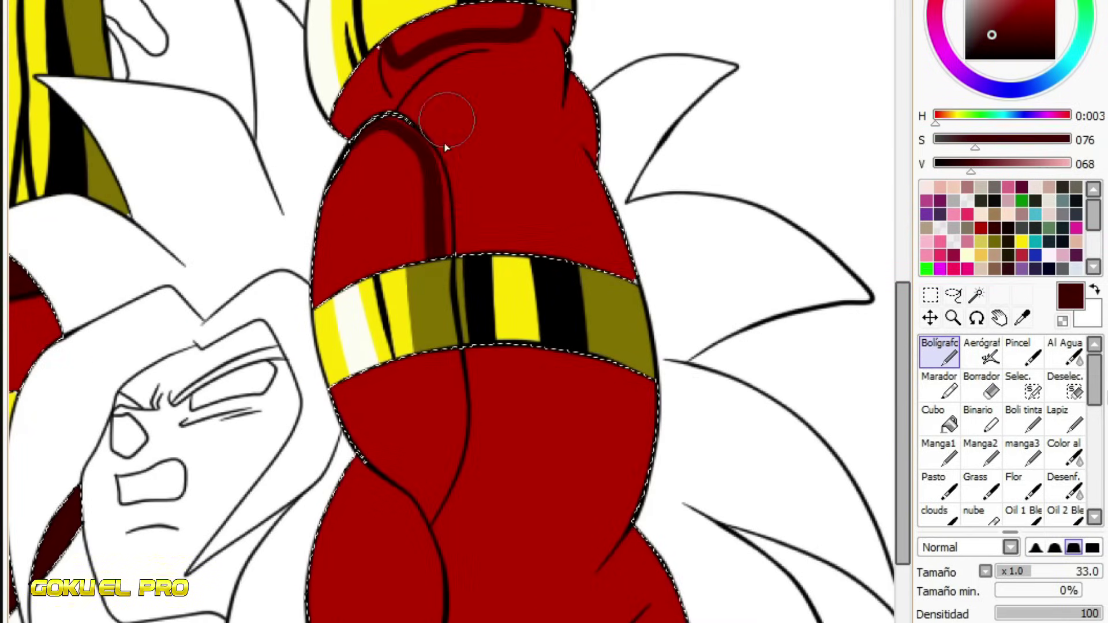
drag(455, 134, 464, 251)
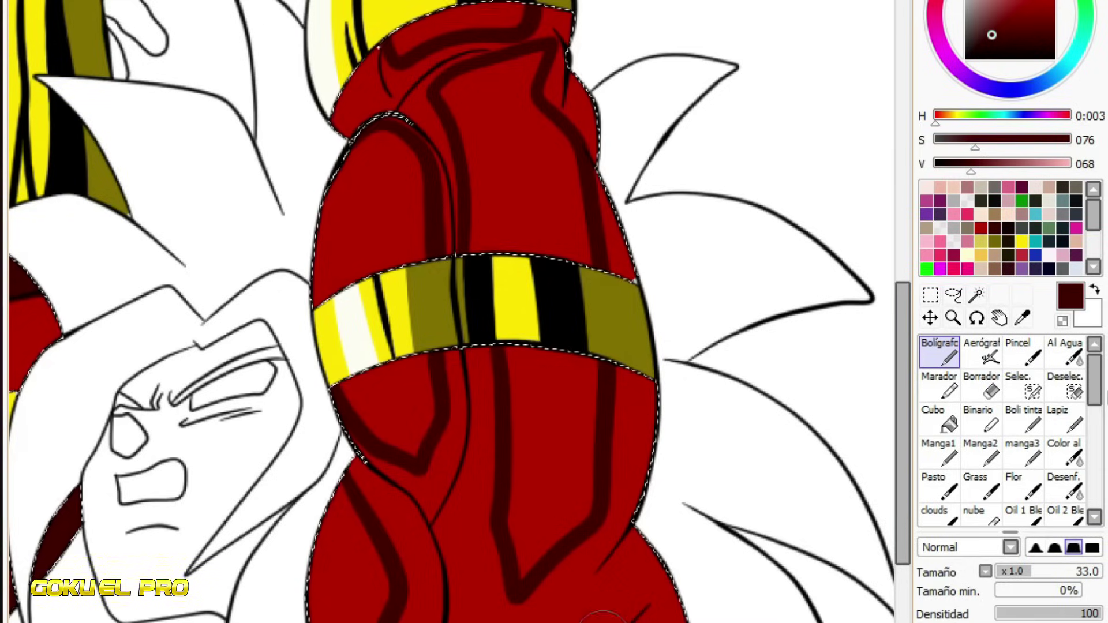
click(938, 424)
click(554, 616)
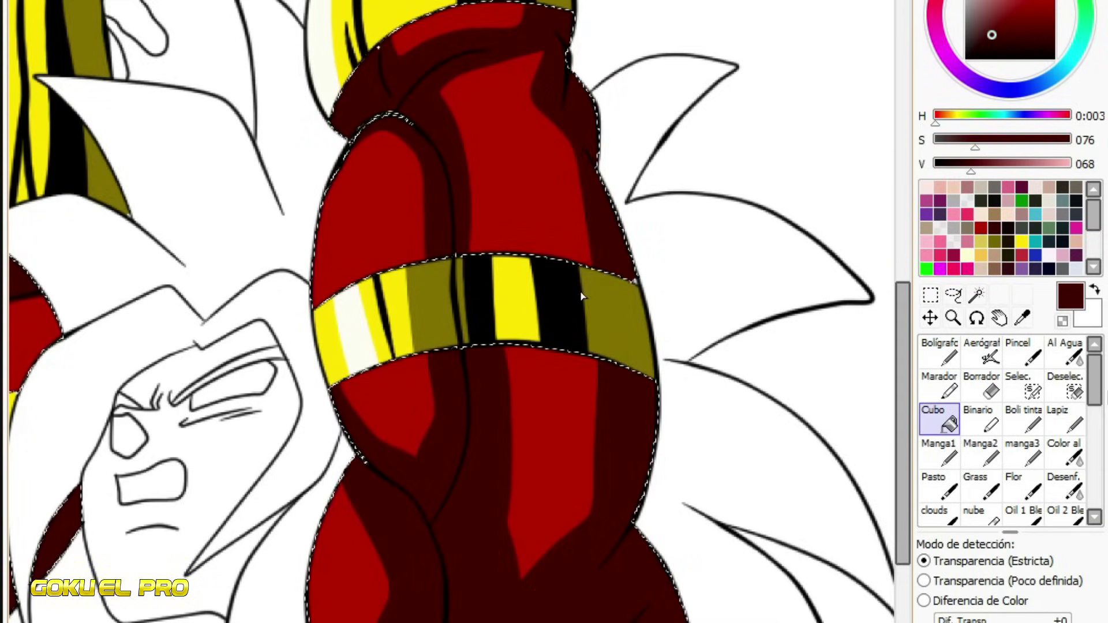
- Add the deepest shadows (V 24) along the creases and lower part of the right-hand arm, filling the large area
click(939, 353)
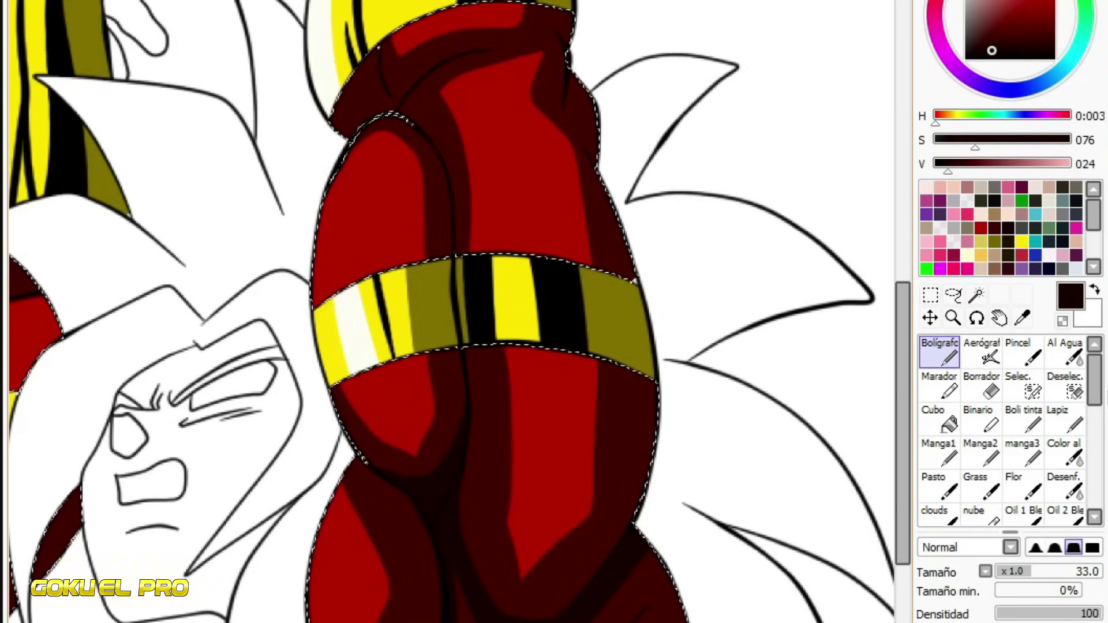
click(933, 418)
click(939, 352)
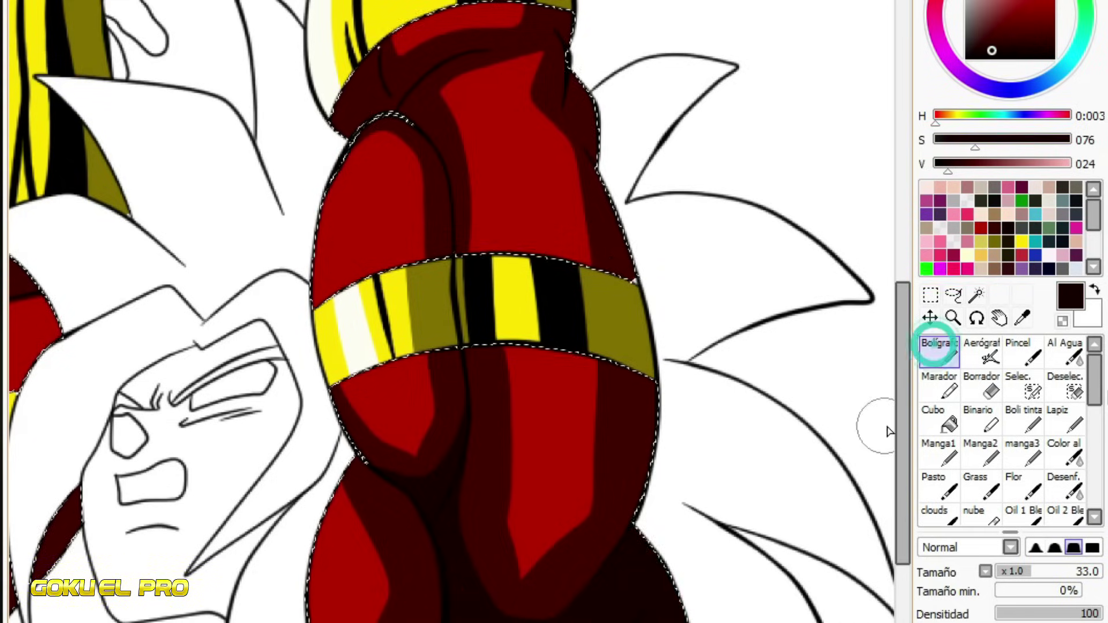
- Paint the deepest shadows along the creases of the left-hand arm and the strip beside the face
scroll(454, 511, up, 3)
scroll(450, 312, left, 3)
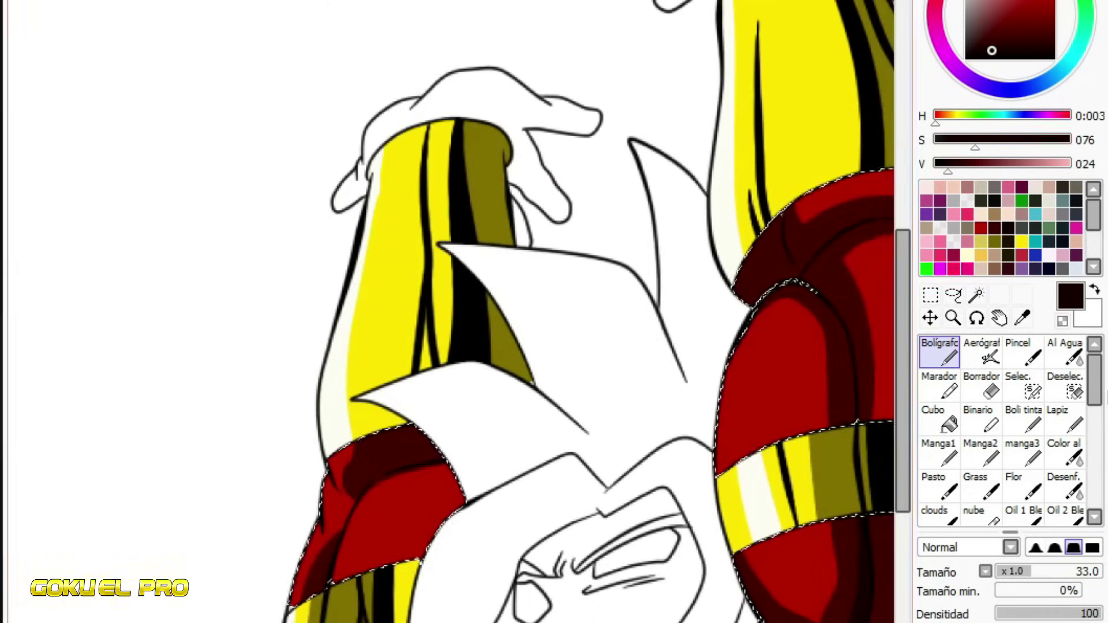
scroll(812, 459, down, 4)
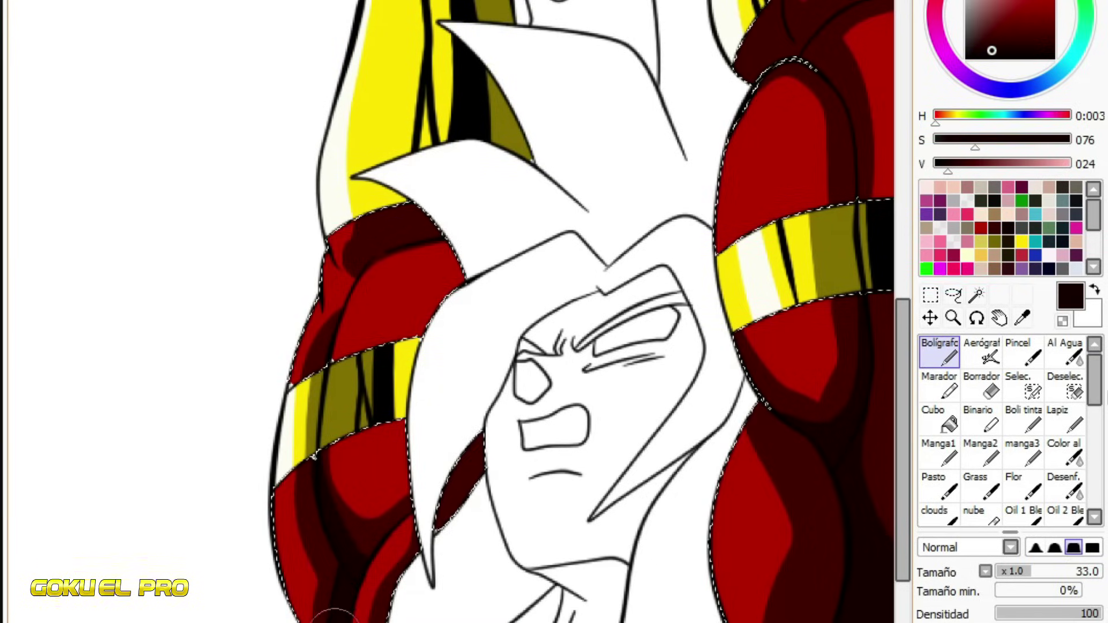
click(438, 488)
click(370, 213)
scroll(391, 227, down, 2)
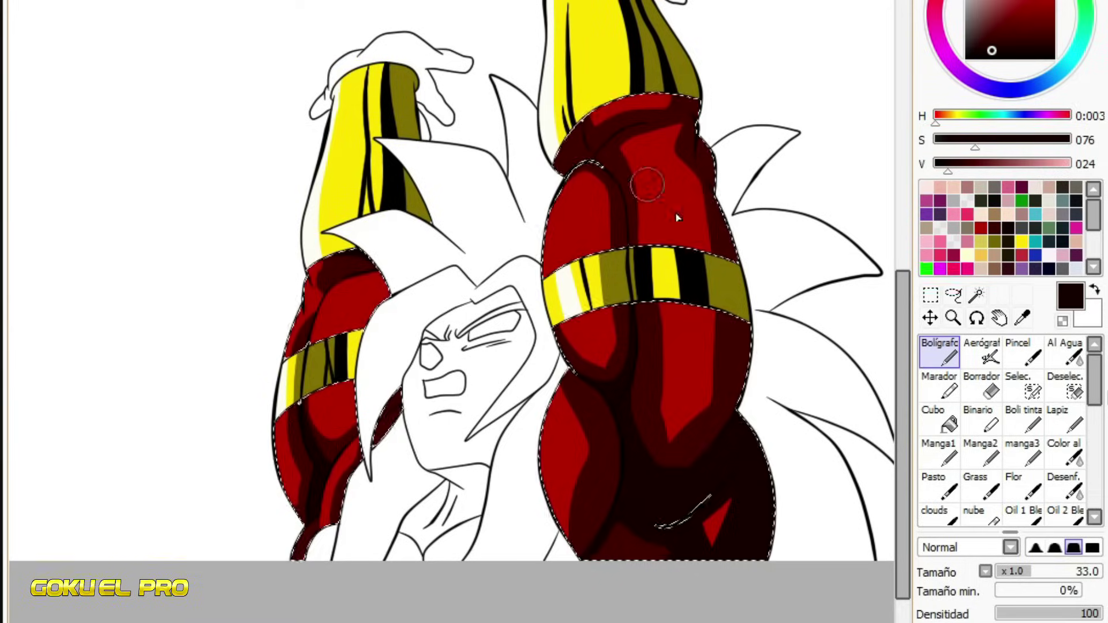
- Cover the leftover white pixels in the line corners of the red arms with dark red (V 68) and the sampled base red
scroll(349, 450, up, 5)
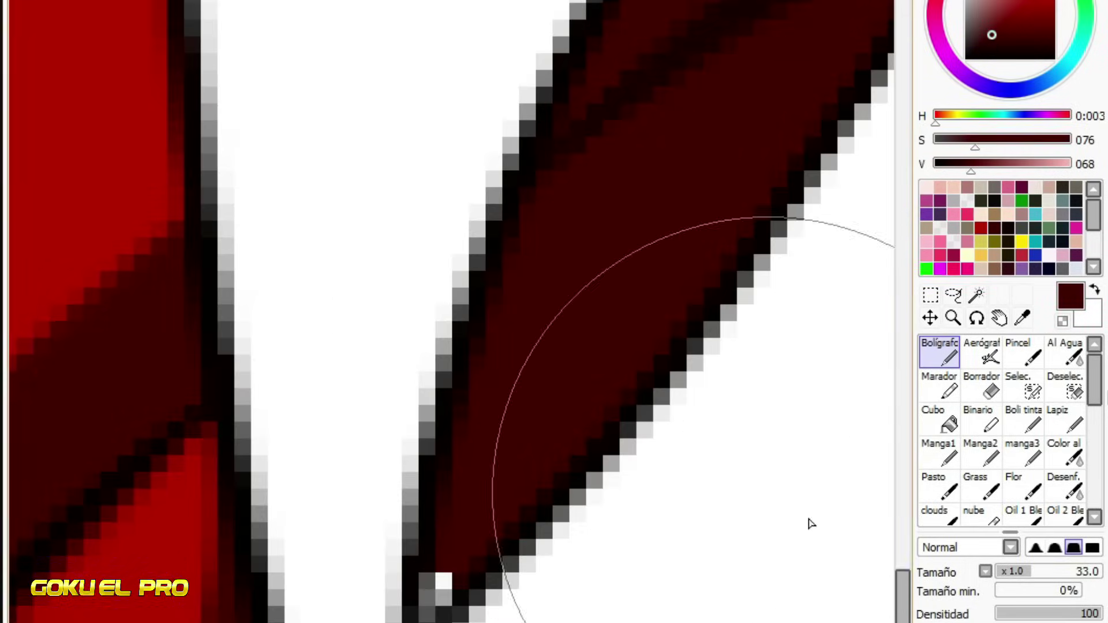
scroll(452, 552, down, 5)
scroll(188, 512, up, 5)
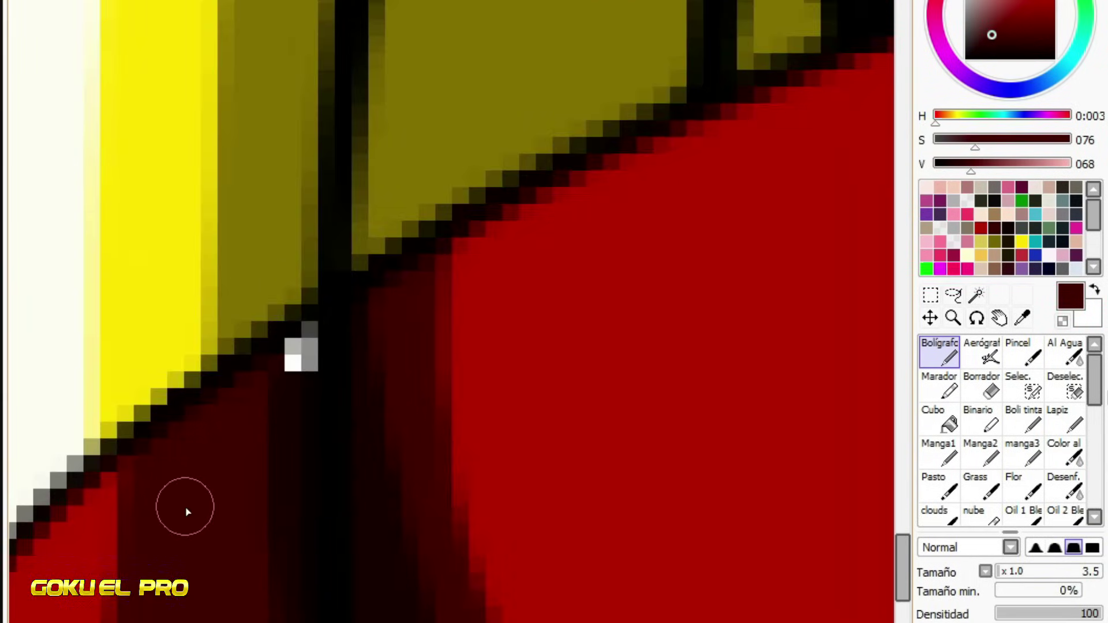
scroll(307, 460, down, 3)
scroll(282, 314, up, 3)
alt+click(196, 419)
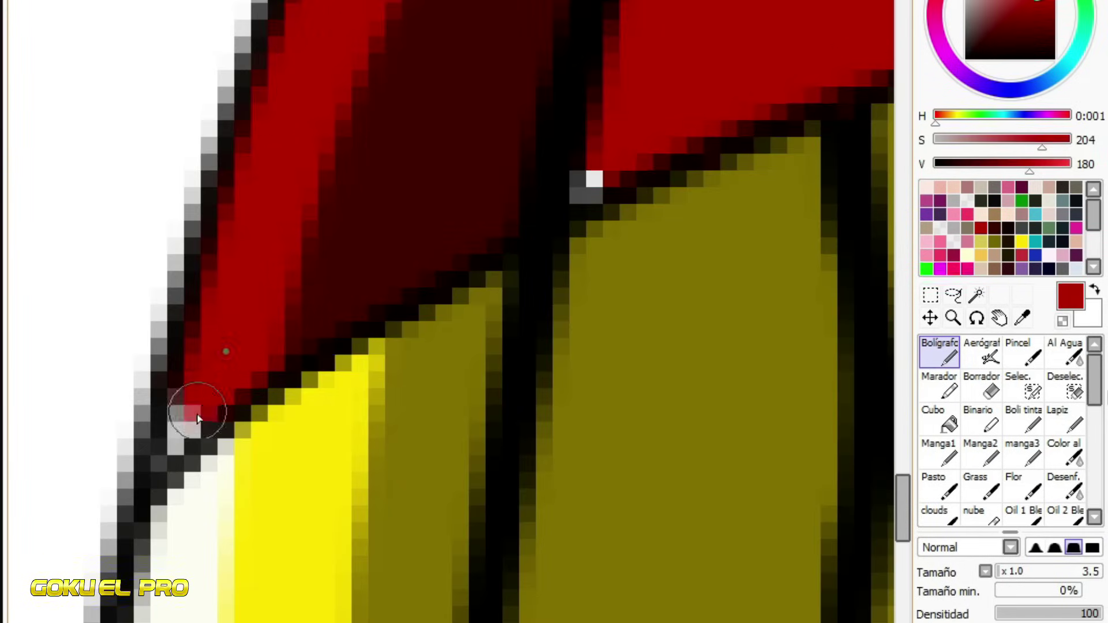
scroll(622, 102, down, 5)
scroll(257, 329, up, 5)
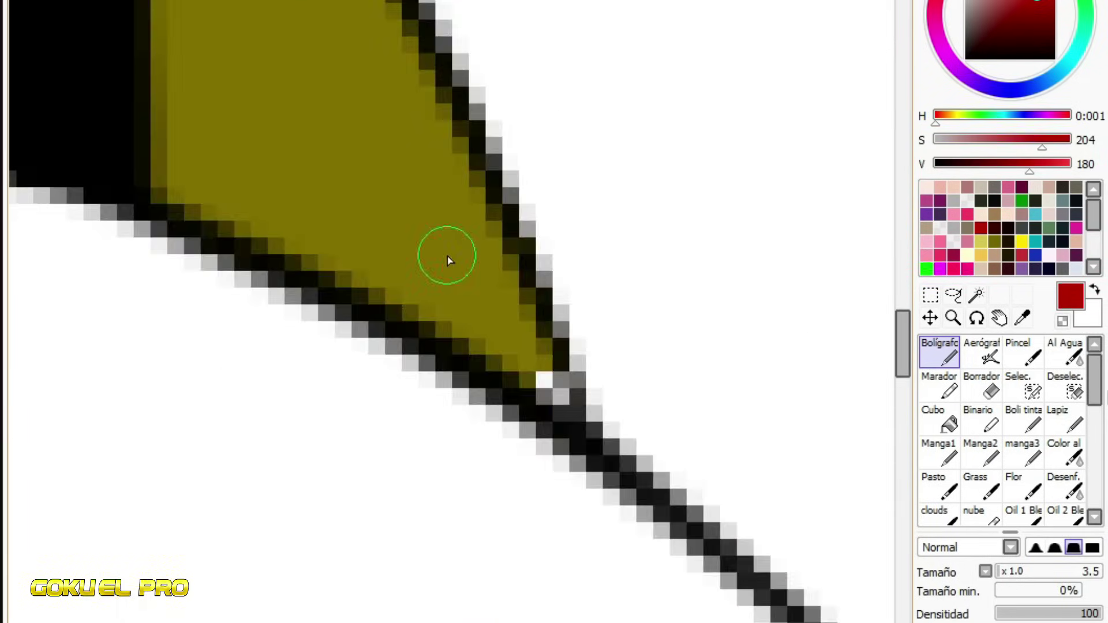
- Fill the white corner pixels of the wristband with sampled olive and those of the sleeve below it with dark red (V 68)
alt+click(523, 359)
scroll(292, 316, down, 5)
scroll(487, 218, up, 6)
alt+click(440, 148)
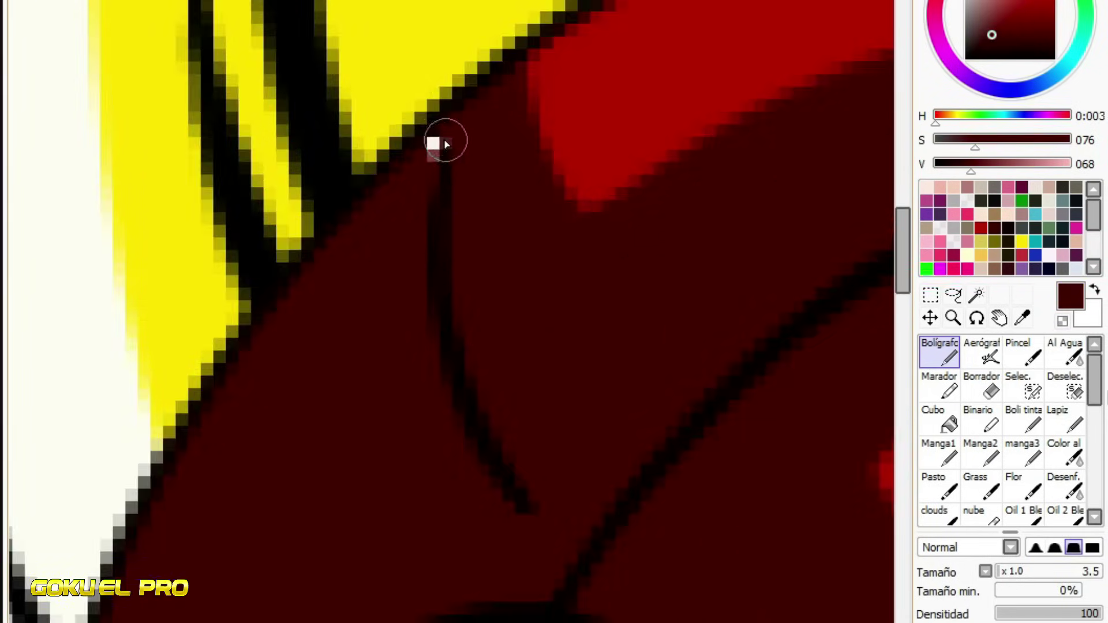
scroll(406, 289, down, 2)
scroll(406, 288, up, 5)
scroll(371, 262, down, 5)
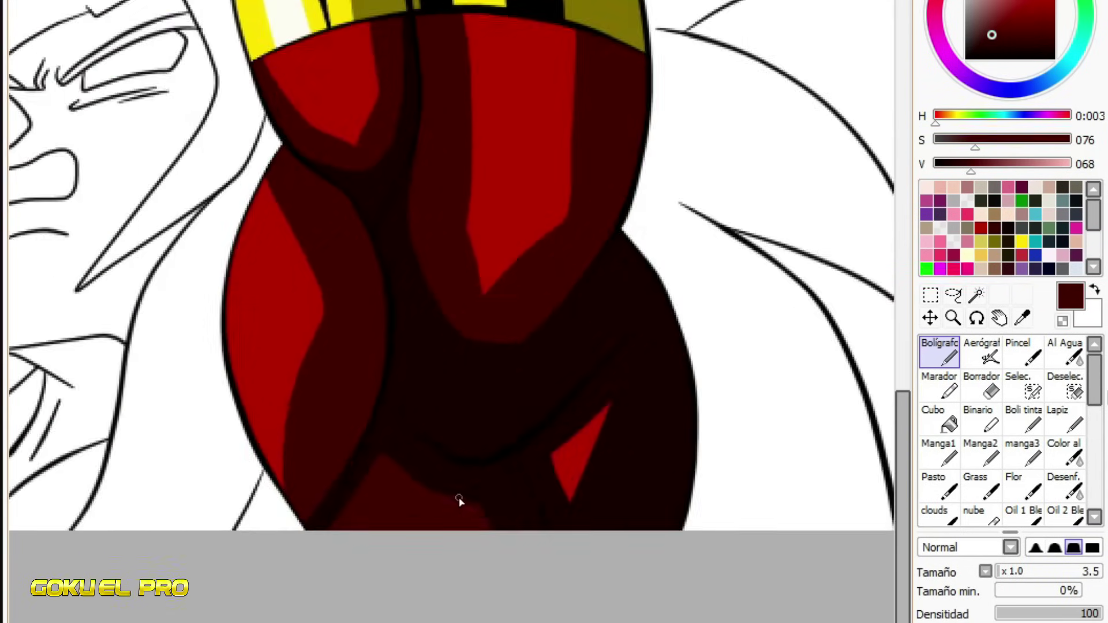
- Select all the hair spikes, bangs and locks with the Magic Wand in strict transparency mode
scroll(458, 502, down, 2)
scroll(319, 471, up, 3)
click(977, 294)
scroll(756, 344, down, 3)
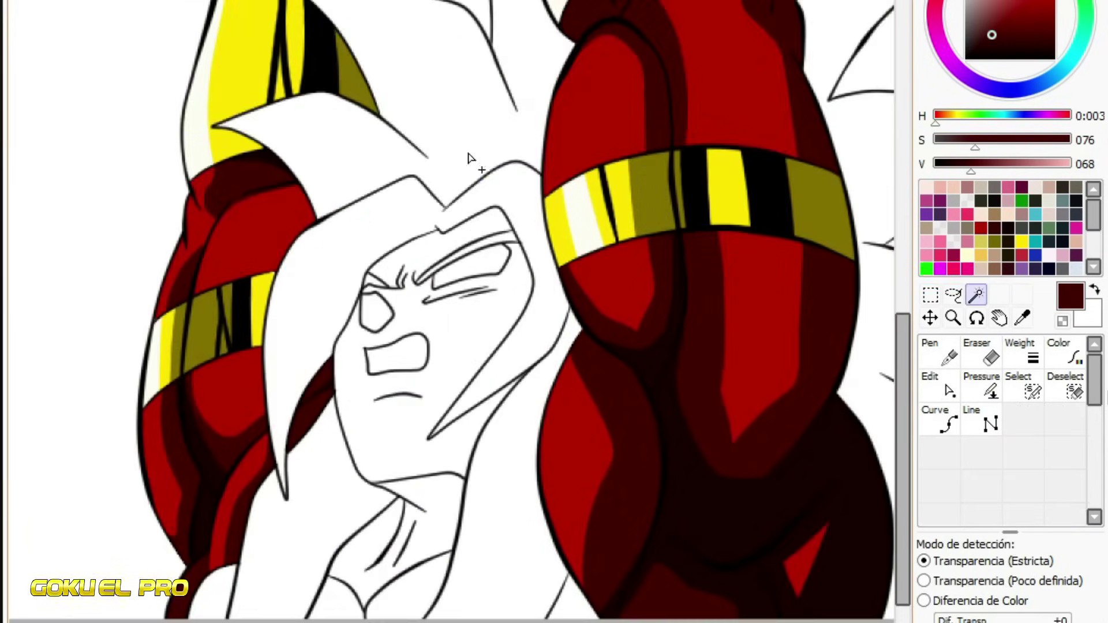
click(470, 161)
click(490, 209)
click(366, 490)
click(502, 462)
scroll(502, 461, down, 2)
scroll(673, 213, up, 2)
click(674, 214)
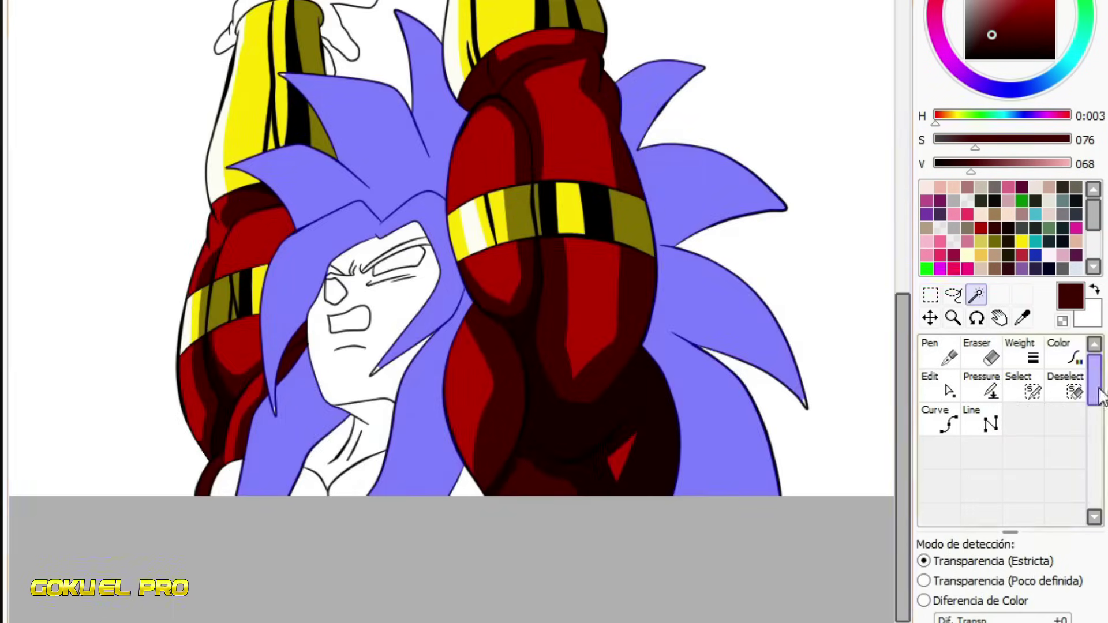
- Add the narrow eyebrow area above the eye to the hair selection
scroll(376, 289, up, 5)
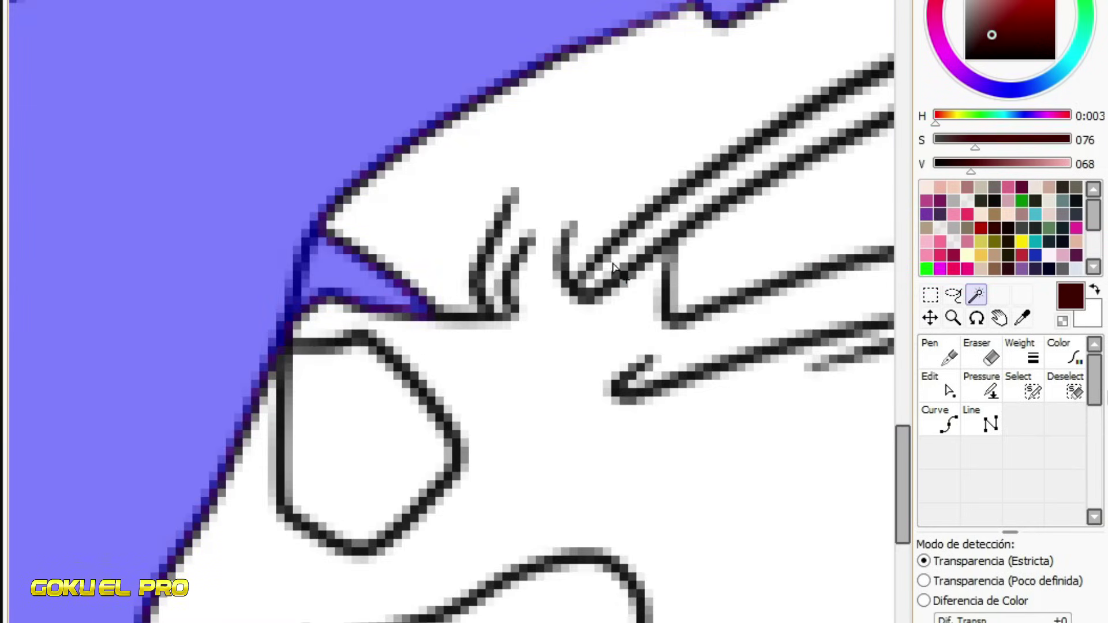
click(615, 267)
scroll(787, 104, up, 2)
click(811, 99)
mouse_move(430, 379)
mouse_down()
mouse_move(652, 191)
mouse_move(750, 143)
mouse_up()
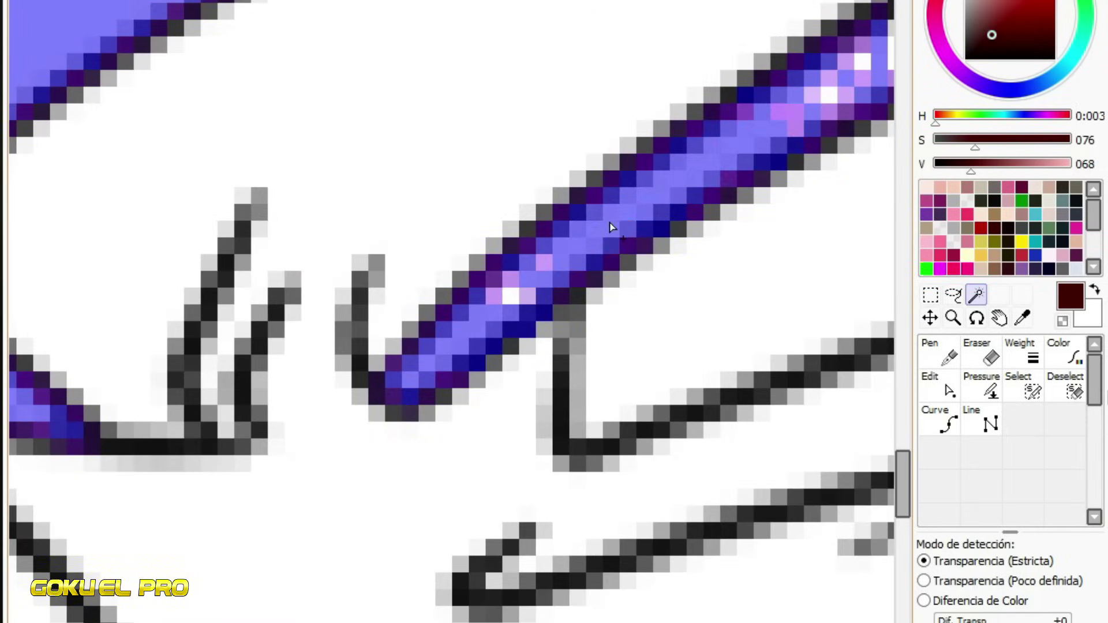
scroll(612, 227, down, 3)
scroll(804, 285, up, 3)
- Paint the remaining unselected pixels of the eyebrow into the selection with the Select pen at size 3.5
click(1024, 385)
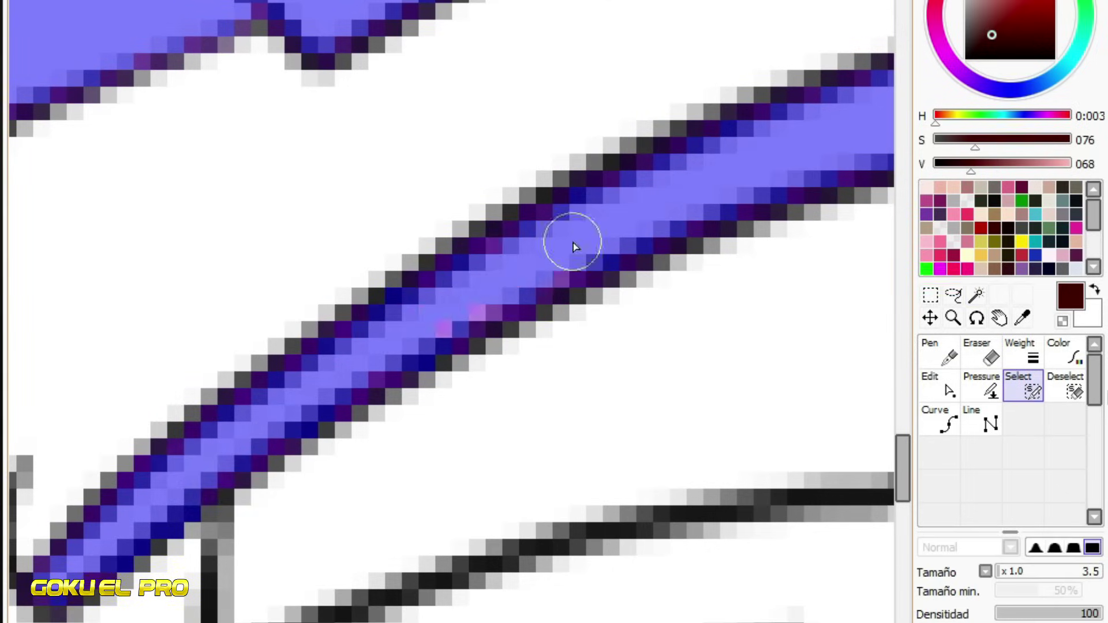
scroll(576, 247, down, 4)
scroll(658, 262, up, 4)
drag(841, 198, 739, 288)
scroll(514, 286, down, 4)
scroll(514, 287, up, 3)
click(947, 388)
scroll(462, 251, down, 4)
- Fill the selected hair and eyebrows with dark navy blue, replacing the first purplish fill (S 41, V 73)
click(975, 294)
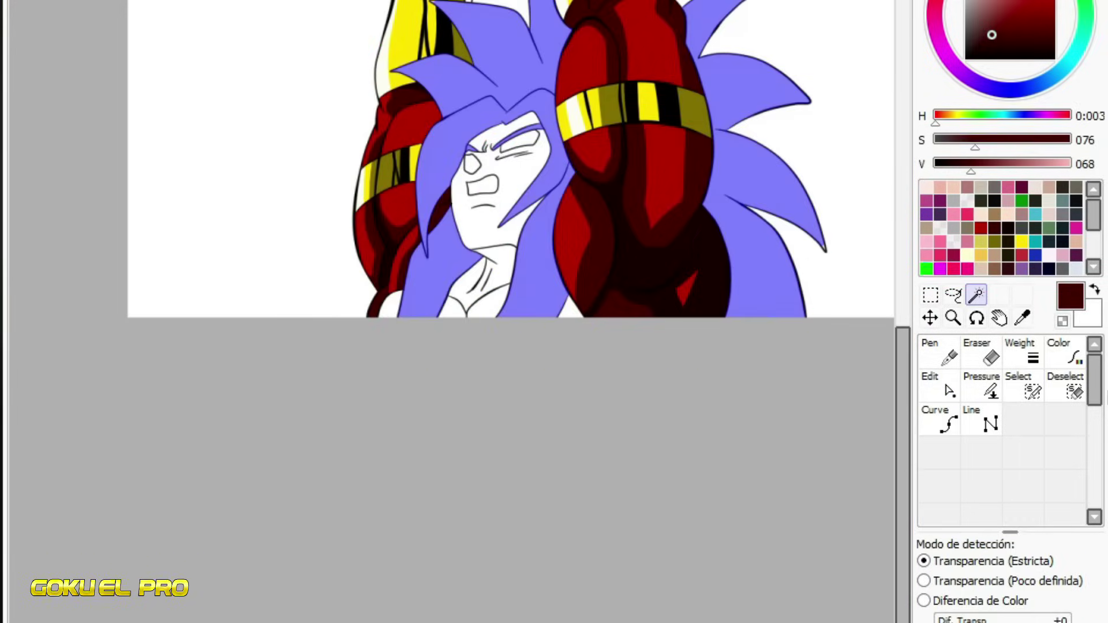
click(939, 415)
click(1035, 242)
scroll(465, 215, up, 1)
click(465, 216)
scroll(565, 296, up, 2)
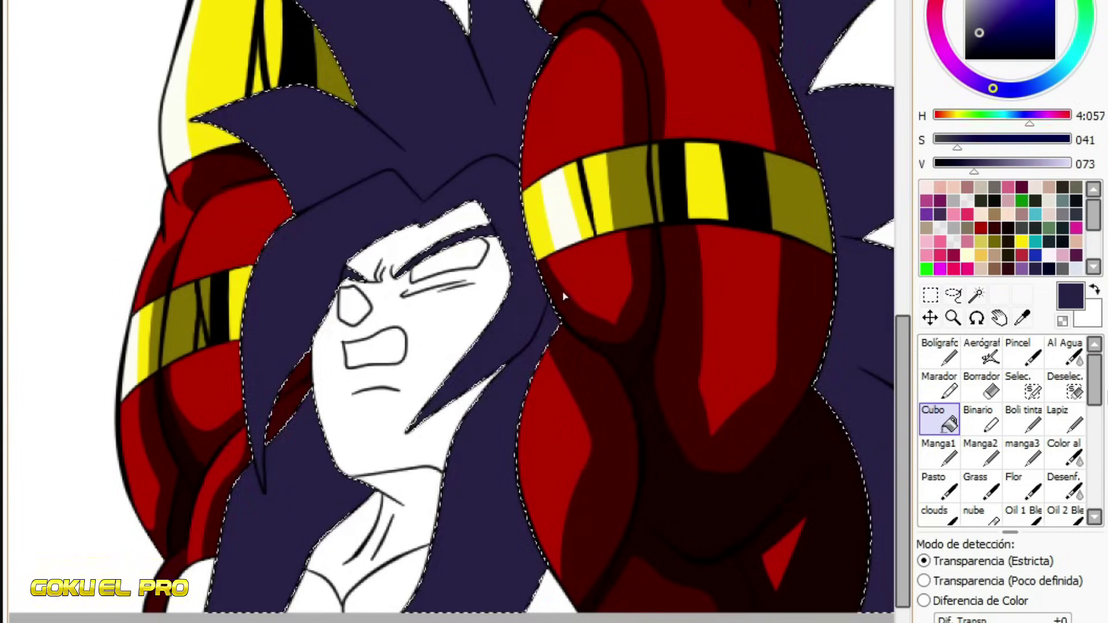
click(1037, 267)
scroll(462, 231, down, 1)
click(383, 119)
click(705, 140)
- Outline blue highlights (S 153, V 135) on the hair lock beneath the left-hand bang and on the bang's tip, and fill them
click(939, 352)
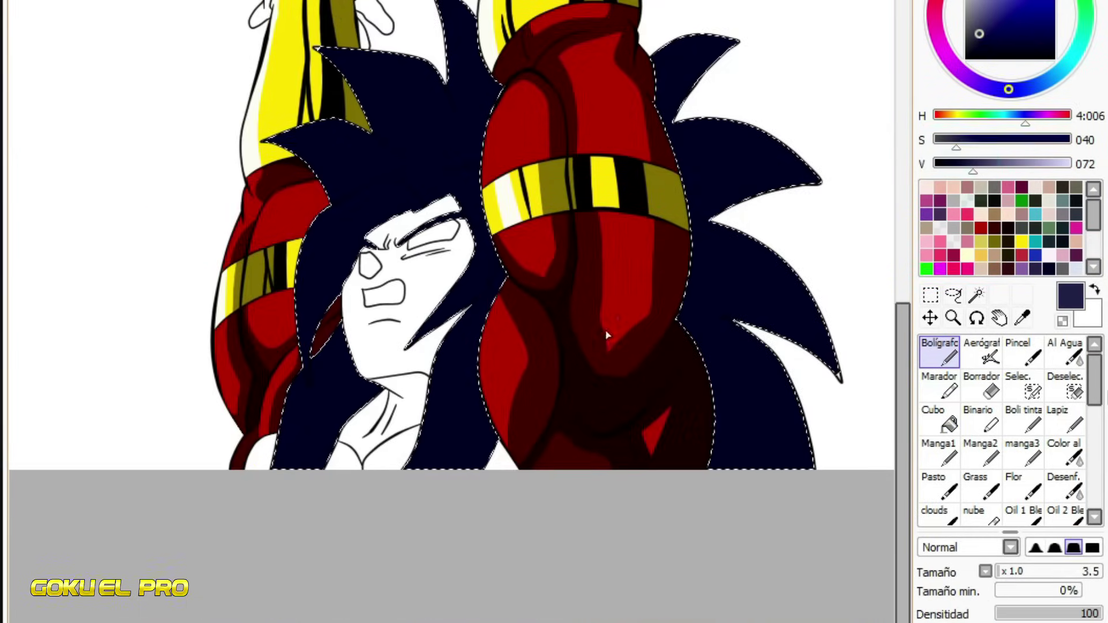
scroll(307, 549, up, 3)
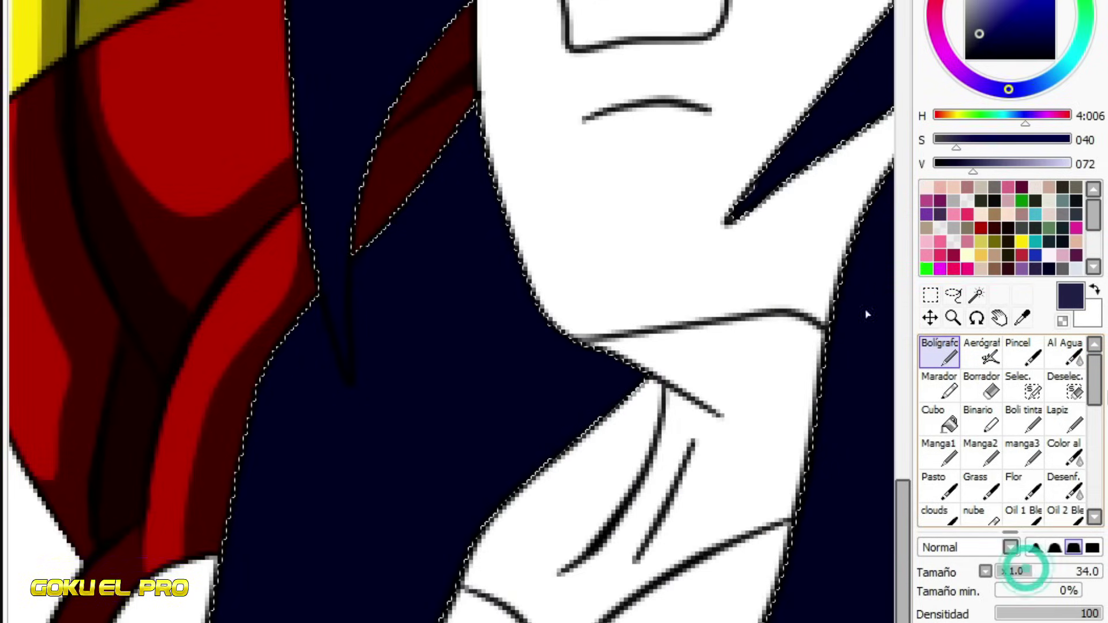
click(1020, 11)
drag(508, 242, 277, 620)
drag(342, 373, 307, 3)
click(929, 425)
key(n)
key(g)
key(n)
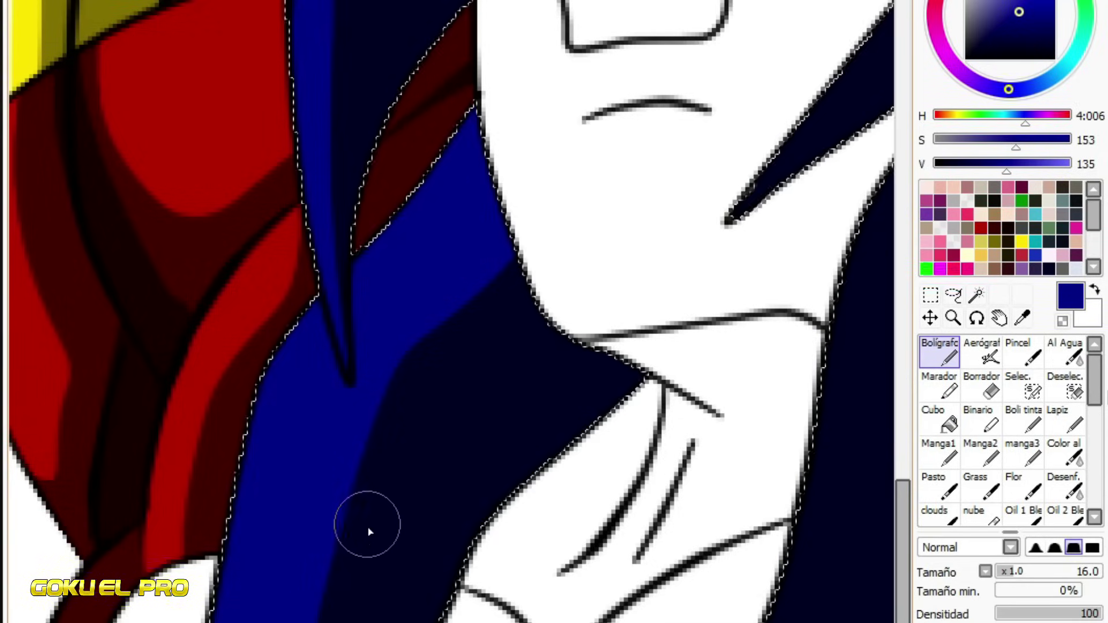
- Paint blue highlights along the outer edge of the left-hand bang, with a thin tapering streak inside it
scroll(398, 372, down, 4)
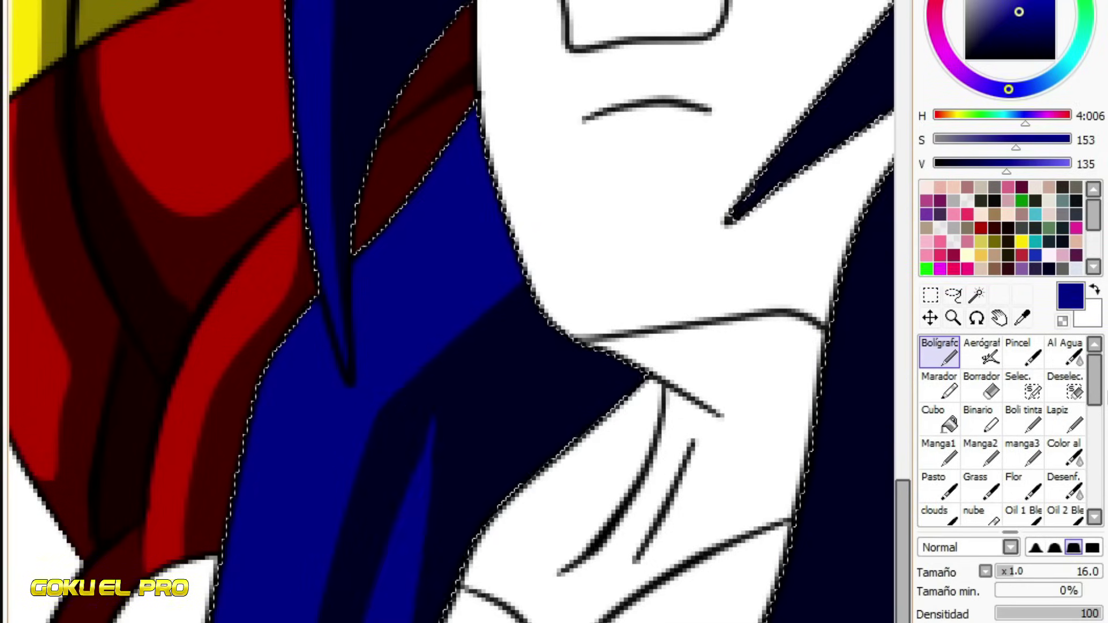
scroll(424, 441, up, 3)
mouse_move(530, 284)
mouse_down()
mouse_move(486, 285)
mouse_move(337, 408)
mouse_move(340, 365)
mouse_up()
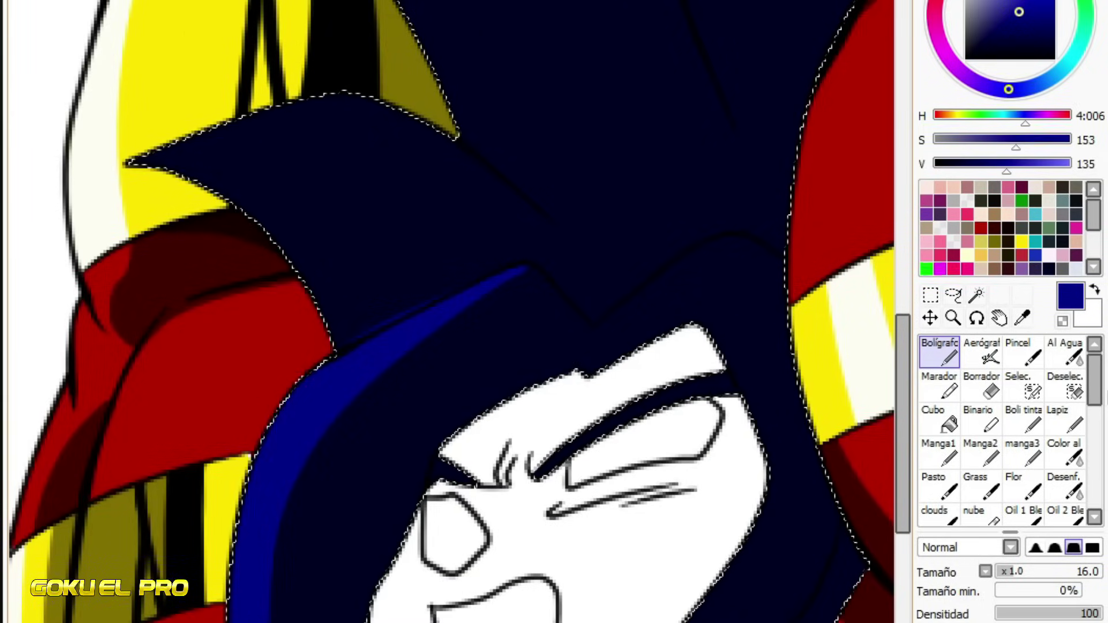
drag(280, 612, 384, 480)
- Highlight the lowest left-hand hair spike in blue and trim its edges with the sampled dark navy
mouse_move(130, 164)
mouse_down()
mouse_move(550, 235)
mouse_move(295, 113)
mouse_up()
drag(129, 168, 384, 210)
alt+click(406, 254)
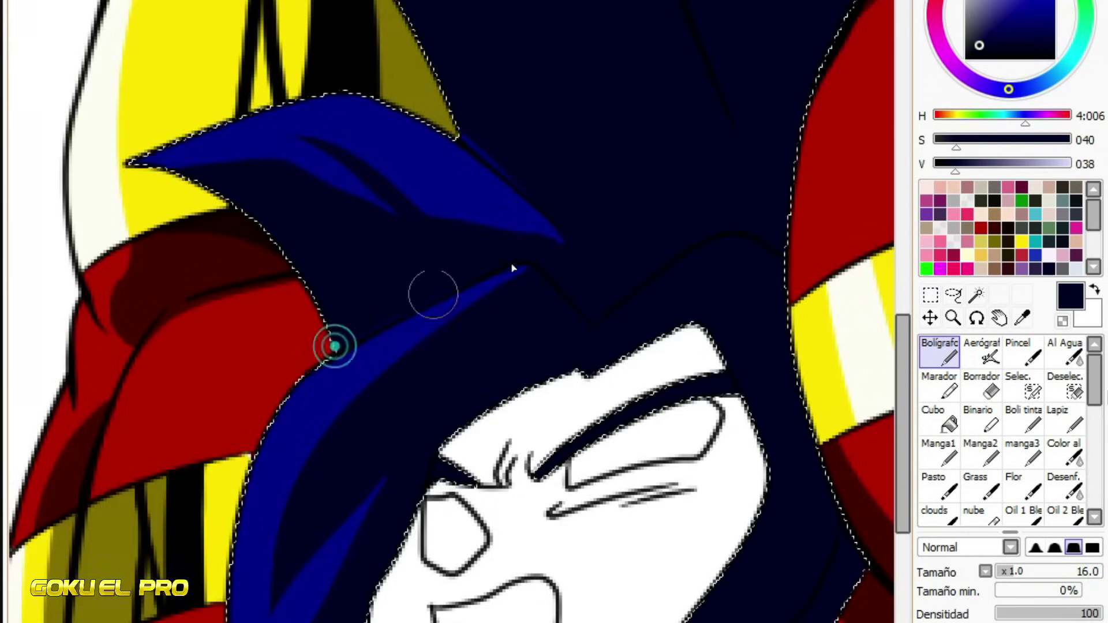
alt+click(514, 202)
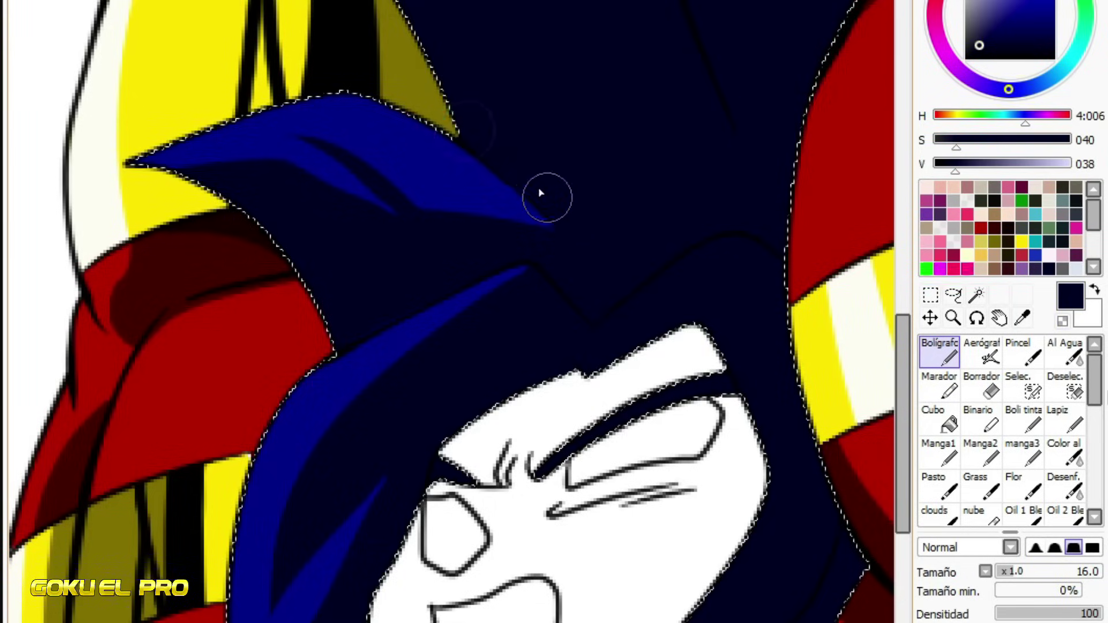
- Paint blue highlights (S 156, V 135) on the right-hand bang, from the forehead down to its tip
drag(612, 326, 753, 306)
scroll(773, 296, down, 5)
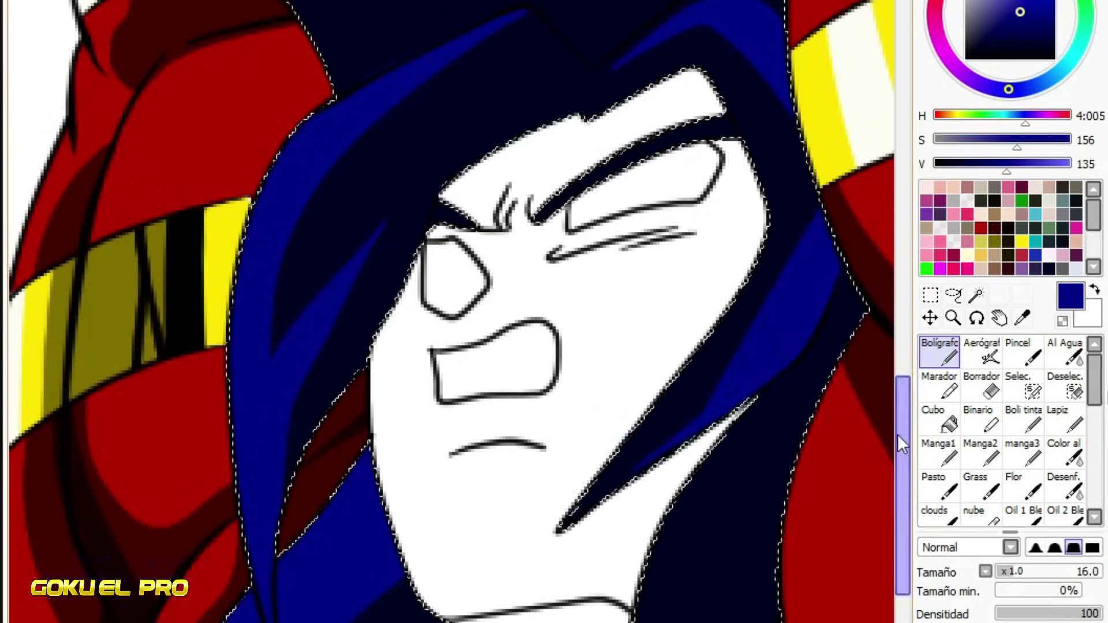
scroll(898, 434, down, 5)
key(minus)
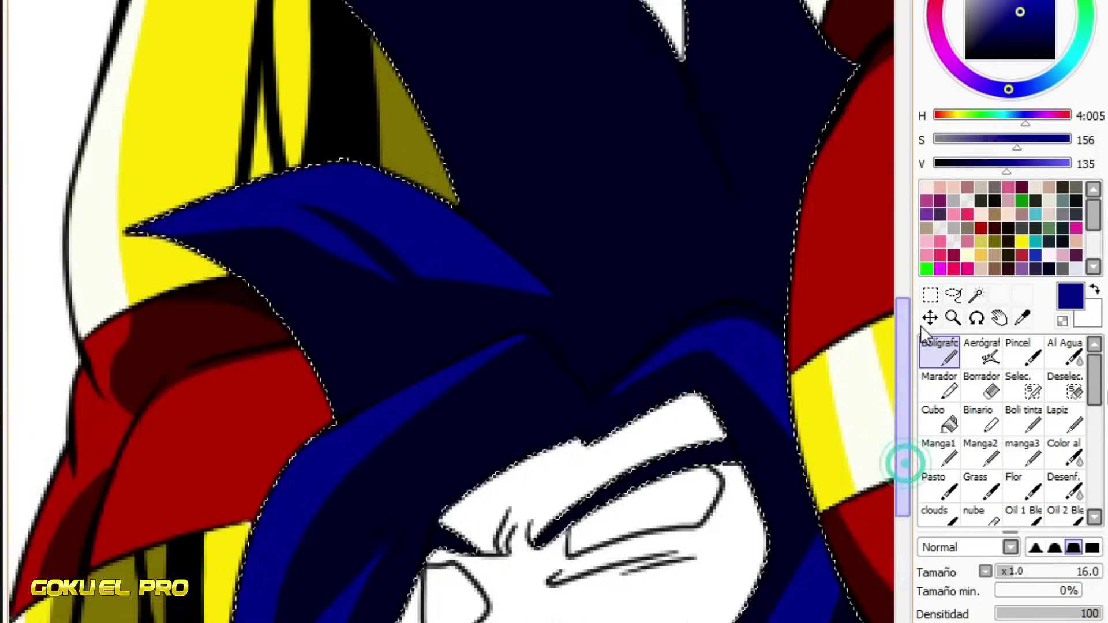
- Outline a blue highlight on the upper left-hand hair spike and fill it
scroll(808, 346, up, 3)
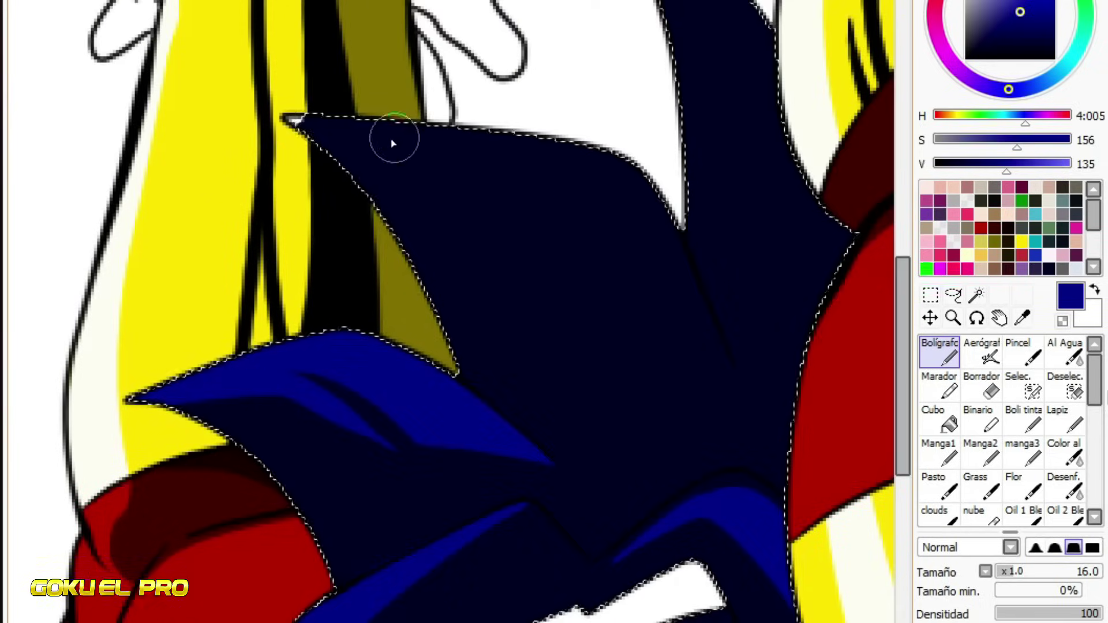
mouse_move(309, 120)
mouse_down()
mouse_move(389, 135)
mouse_move(577, 325)
mouse_move(731, 359)
mouse_move(673, 5)
mouse_move(786, 258)
mouse_up()
scroll(683, 445, up, 4)
click(933, 413)
click(710, 230)
click(811, 448)
click(635, 490)
alt+click(717, 469)
- Highlight the tall spike between the arms in blue and cut dark navy notches into the upper left-hand spike's highlight
drag(635, 151, 762, 445)
drag(312, 350, 501, 429)
drag(369, 404, 512, 422)
alt+click(624, 477)
drag(283, 340, 509, 433)
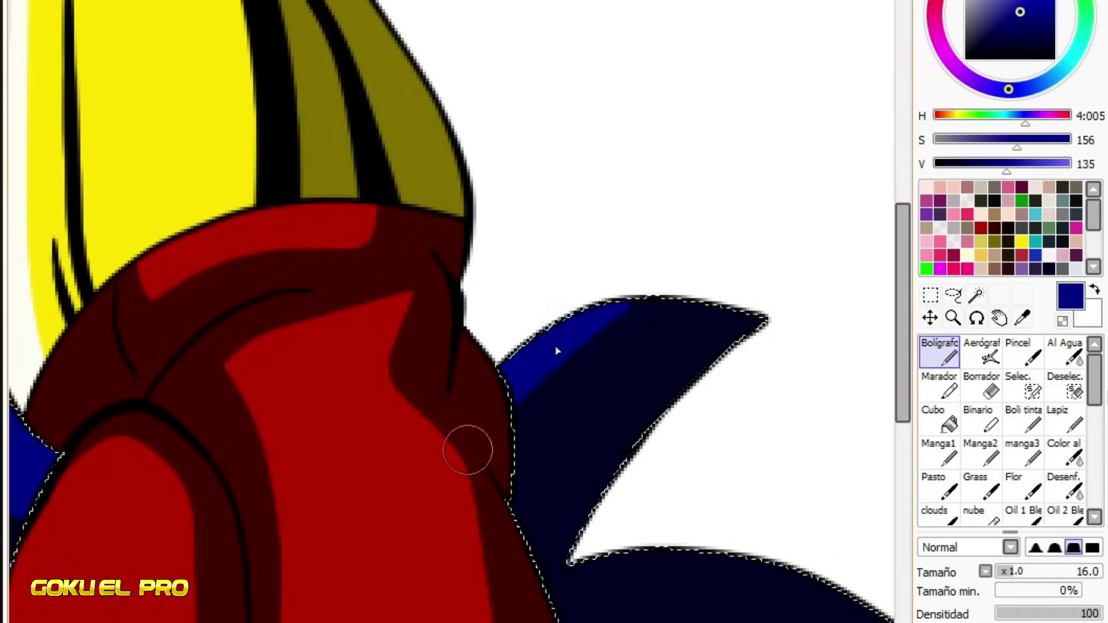
- Highlight the uppermost right-hand spike in blue and outline the highlight shape on the spike below it
drag(900, 409, 902, 467)
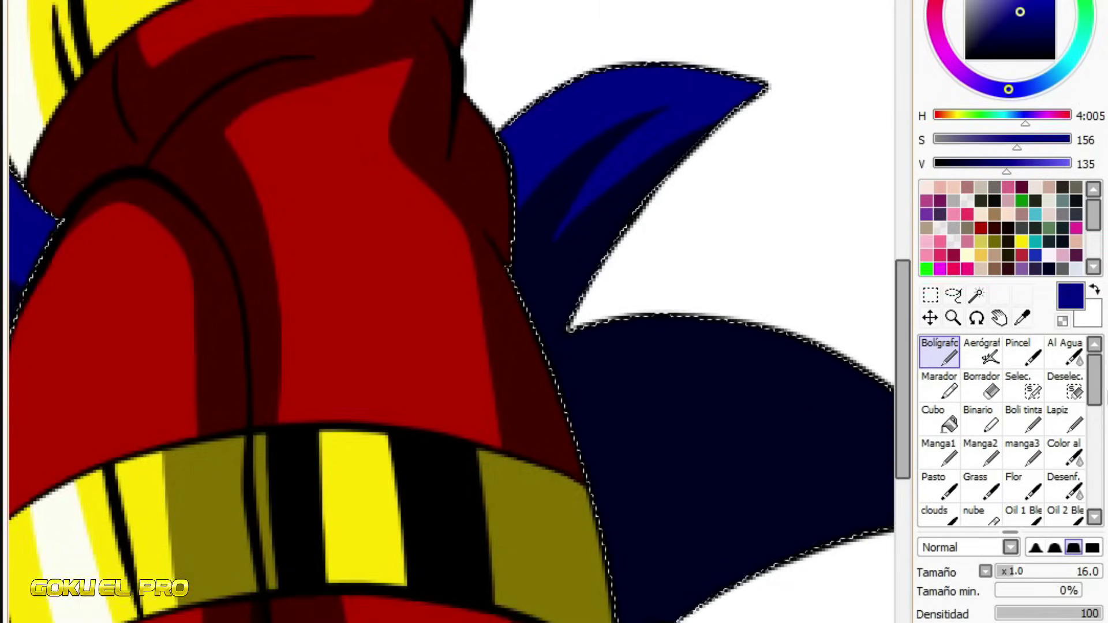
scroll(569, 514, right, 5)
drag(306, 430, 664, 424)
mouse_move(465, 421)
mouse_down()
mouse_move(359, 514)
mouse_move(663, 482)
mouse_up()
click(552, 371)
key(ctrl+z)
key(g)
click(532, 459)
key(ctrl+z)
key(n)
- Fill the outlined highlight areas of the second right-hand spike with blue
key(g)
click(520, 381)
click(549, 456)
key(n)
- Outline a zigzag-edged blue highlight on the long third right-hand spike and fill its upper part
scroll(896, 396, down, 7)
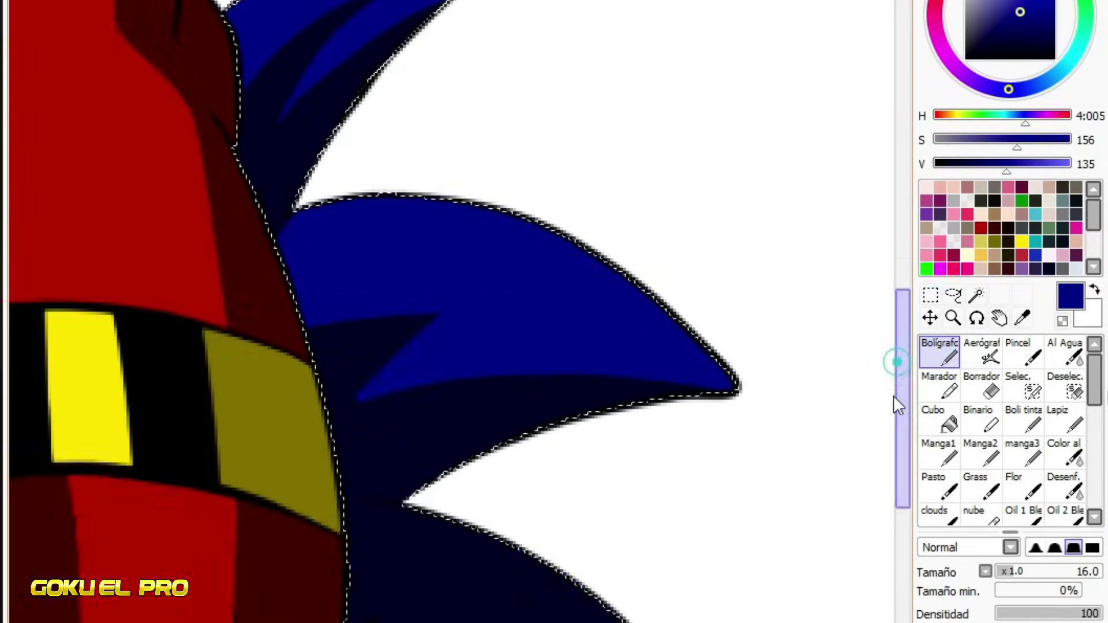
drag(427, 200, 340, 211)
drag(383, 367, 673, 539)
key(g)
click(669, 427)
scroll(893, 415, down, 3)
key(n)
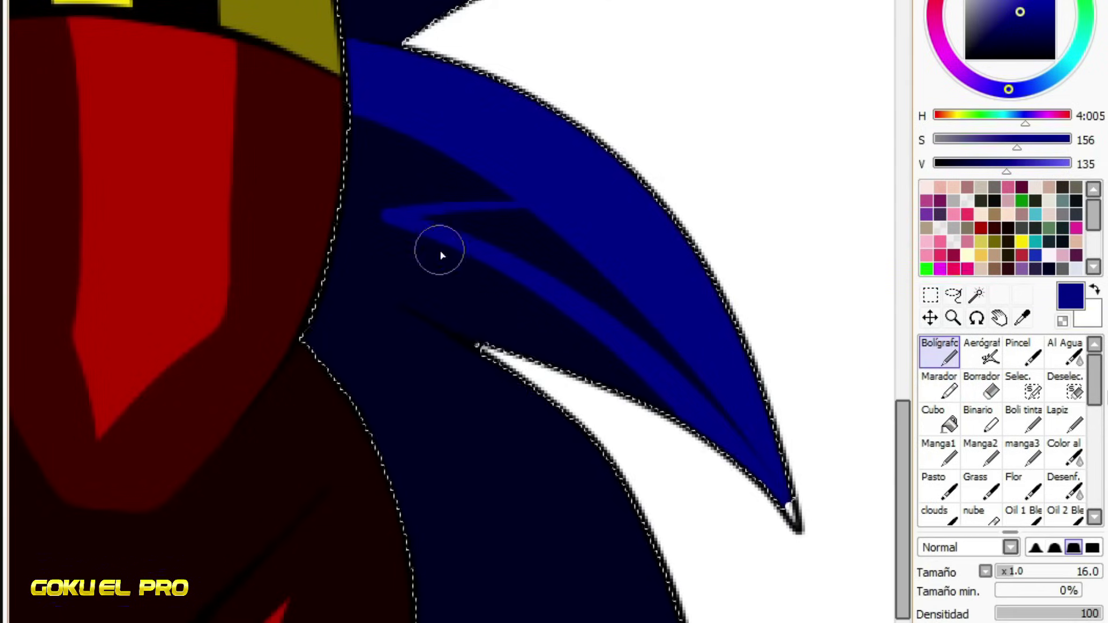
- Outline and fill blue highlights on the lowest right-hand hair section and on the lock to the right of the neck
scroll(466, 211, down, 3)
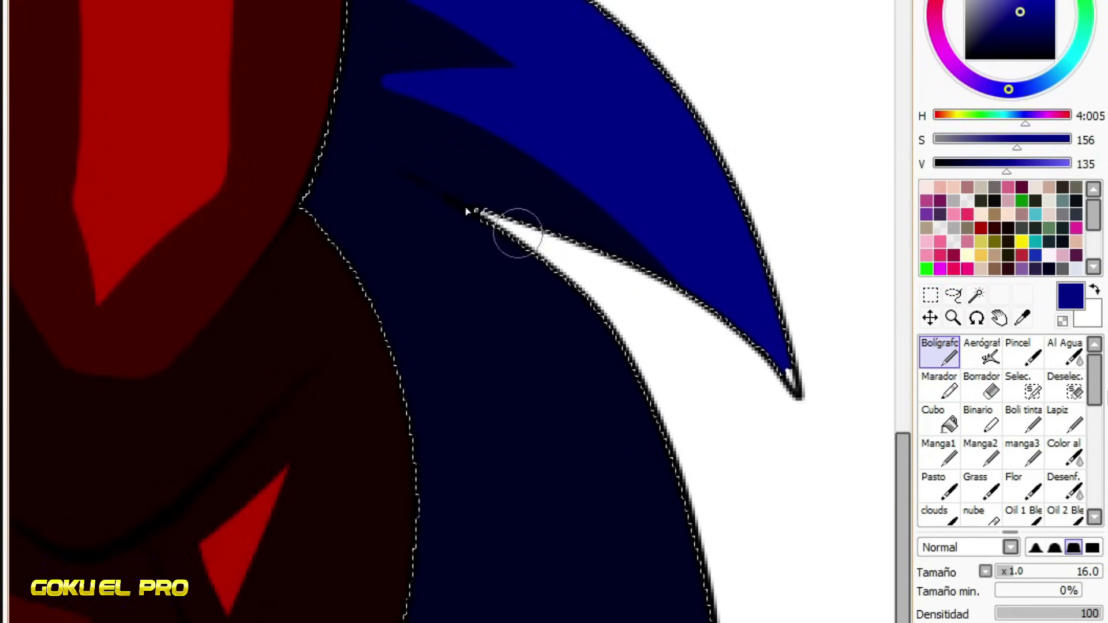
mouse_move(465, 243)
mouse_down()
mouse_move(317, 141)
mouse_move(774, 421)
mouse_up()
key(g)
click(612, 473)
key(n)
drag(445, 307, 570, 516)
scroll(571, 516, down, 5)
scroll(258, 457, up, 5)
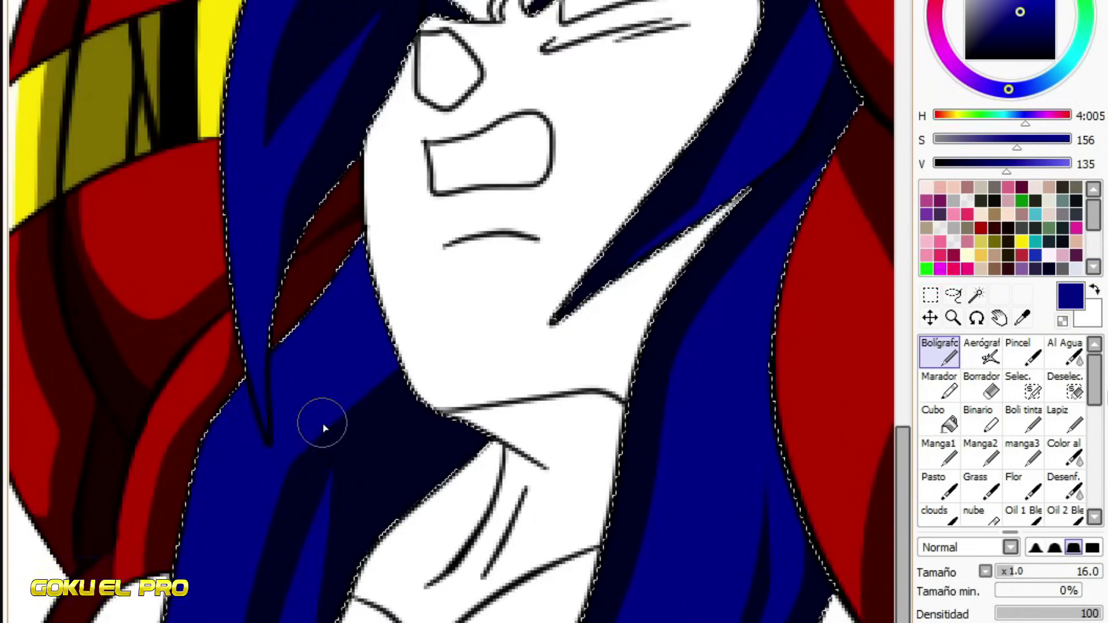
- Draw near-black strand lines (V 2) at brush size 11 on the locks and left-hand bang around the face
alt+click(394, 457)
drag(955, 163, 936, 163)
drag(1016, 571, 1007, 572)
mouse_move(270, 442)
mouse_down()
mouse_move(254, 612)
mouse_move(392, 343)
mouse_up()
scroll(743, 438, up, 5)
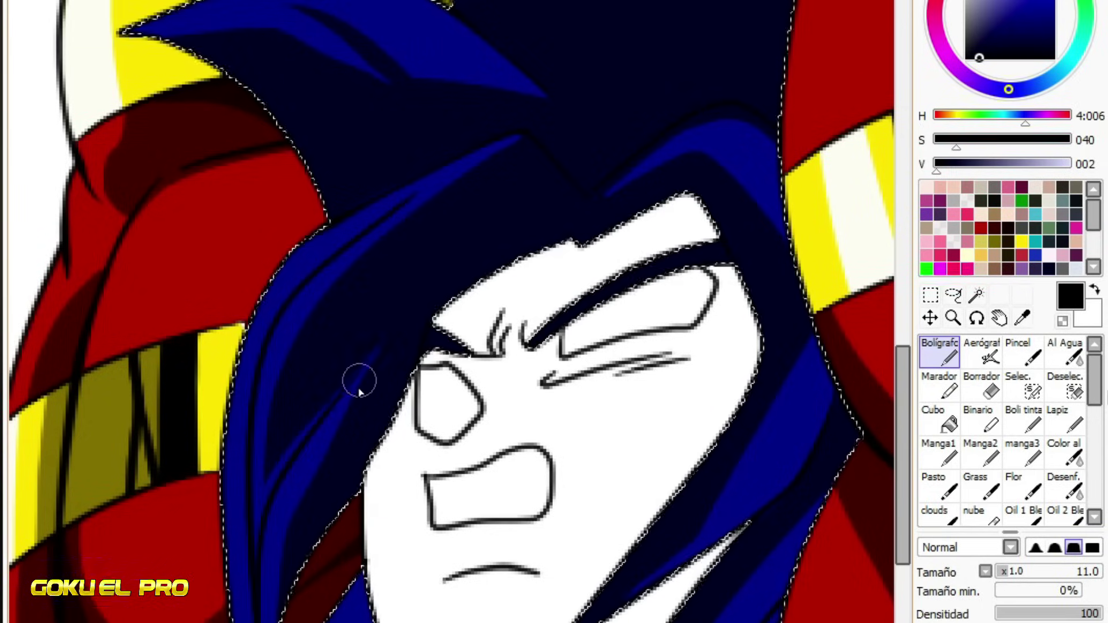
- Draw near-black strand lines along the highlights of the two left-hand hair spikes
scroll(782, 435, up, 6)
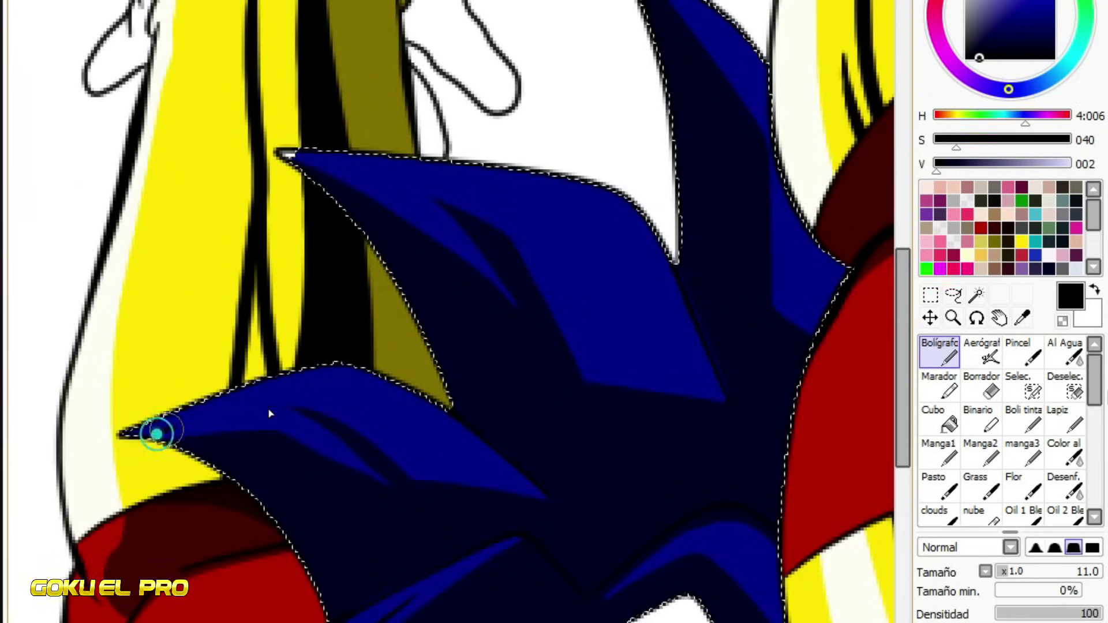
drag(329, 163, 544, 337)
drag(604, 249, 669, 381)
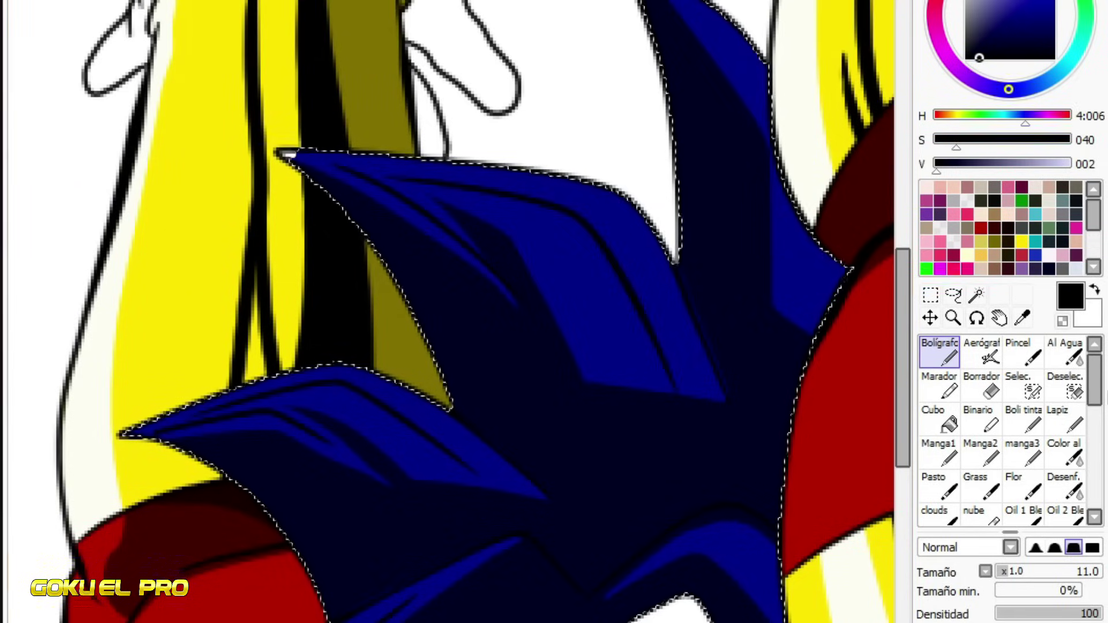
- Refine the upright central hair spike with thin blue highlights (V 135) and black strand lines at brush size 11
scroll(331, 65, right, 6)
alt+click(330, 65)
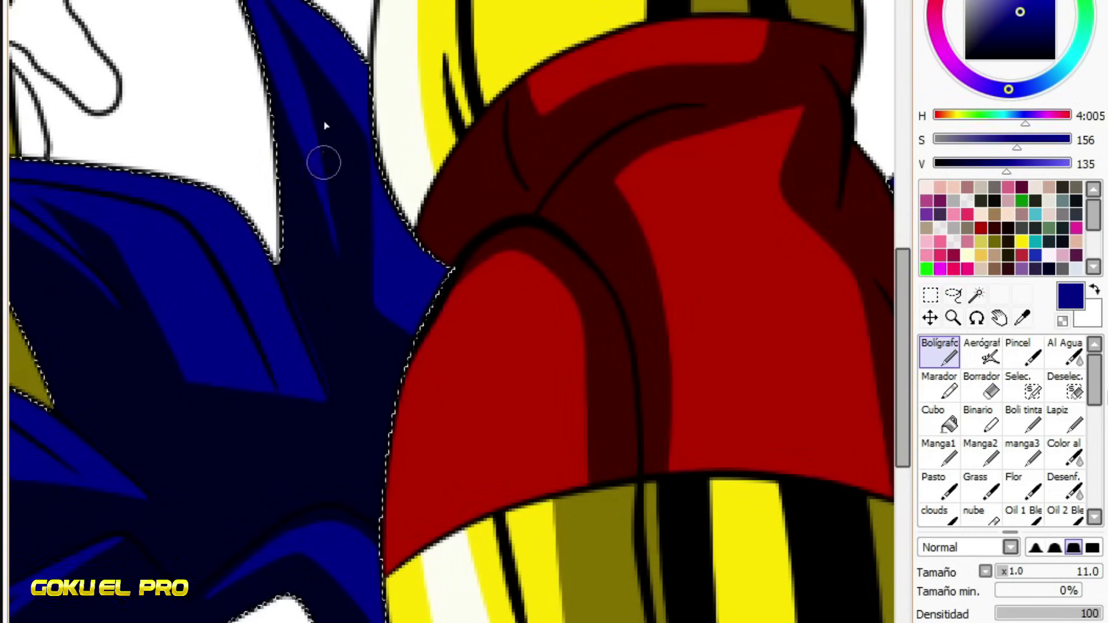
alt+click(288, 23)
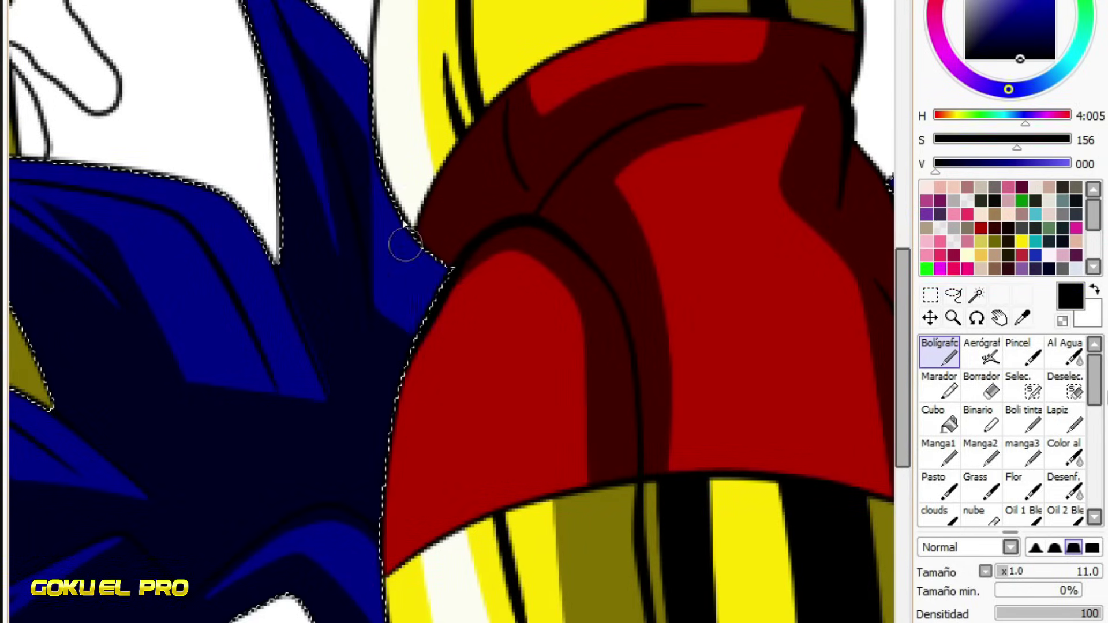
- Draw black strand lines through the blue highlights of the right-hand spikes, down to the lowest hair section
scroll(405, 245, right, 10)
click(225, 452)
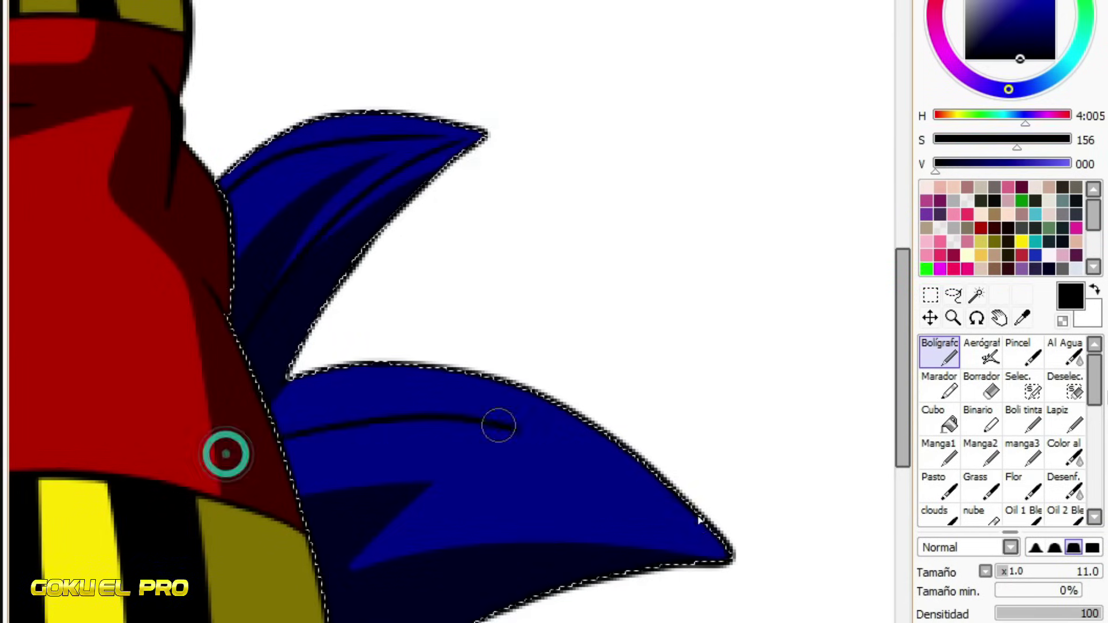
scroll(666, 425, down, 8)
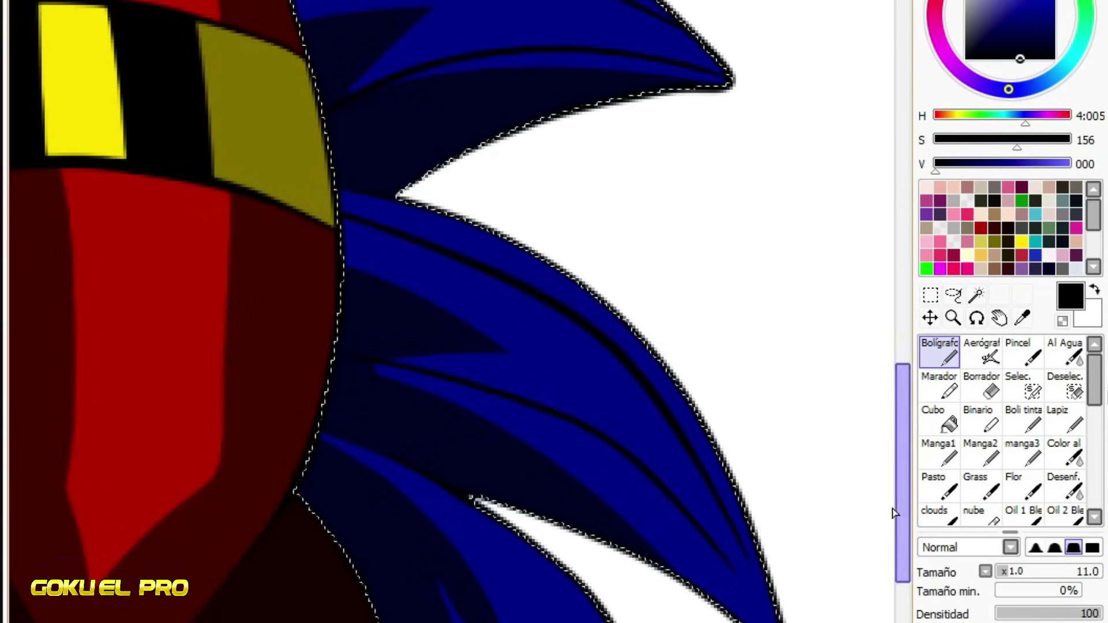
scroll(479, 302, down, 7)
scroll(676, 446, down, 4)
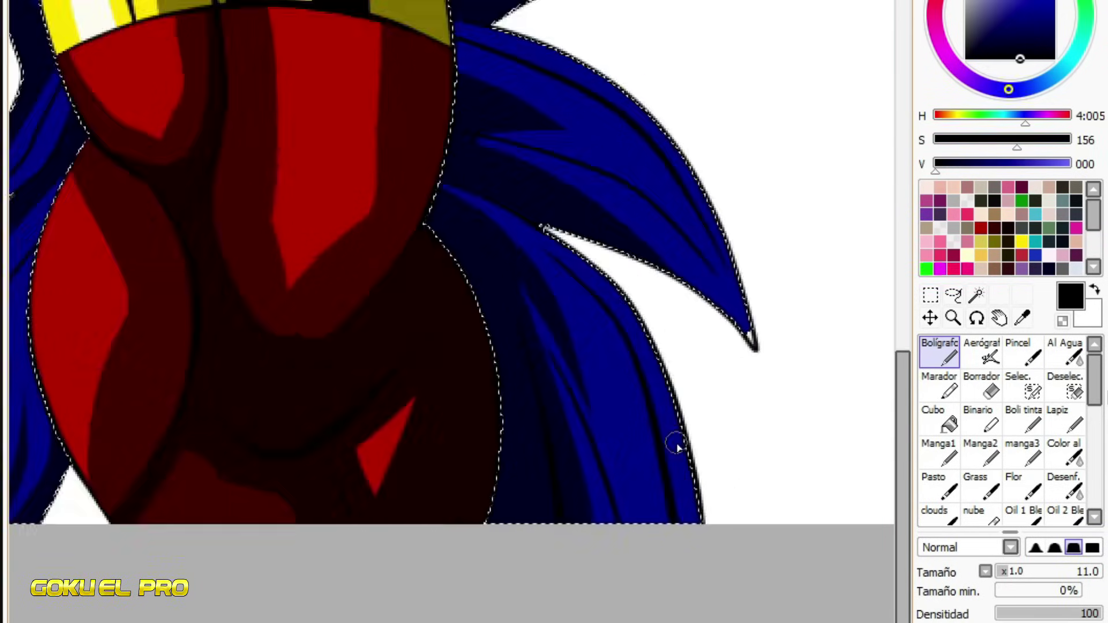
- Adjust the pressure of the line-art points where the hair meets the edge of the face
scroll(314, 497, up, 2)
scroll(404, 346, up, 3)
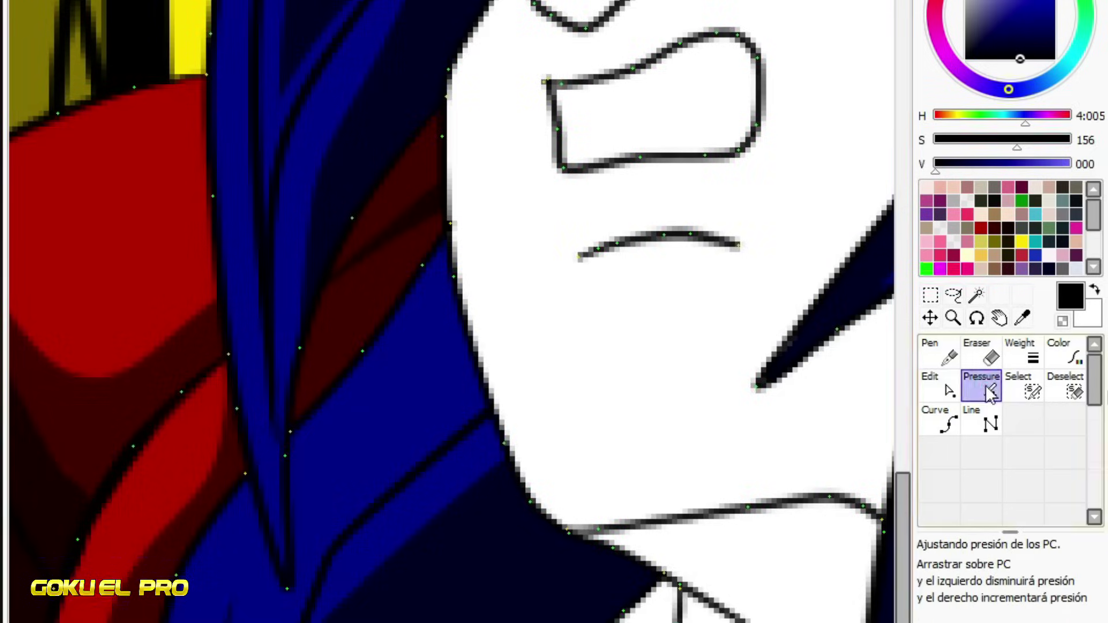
scroll(577, 358, up, 4)
scroll(441, 209, down, 2)
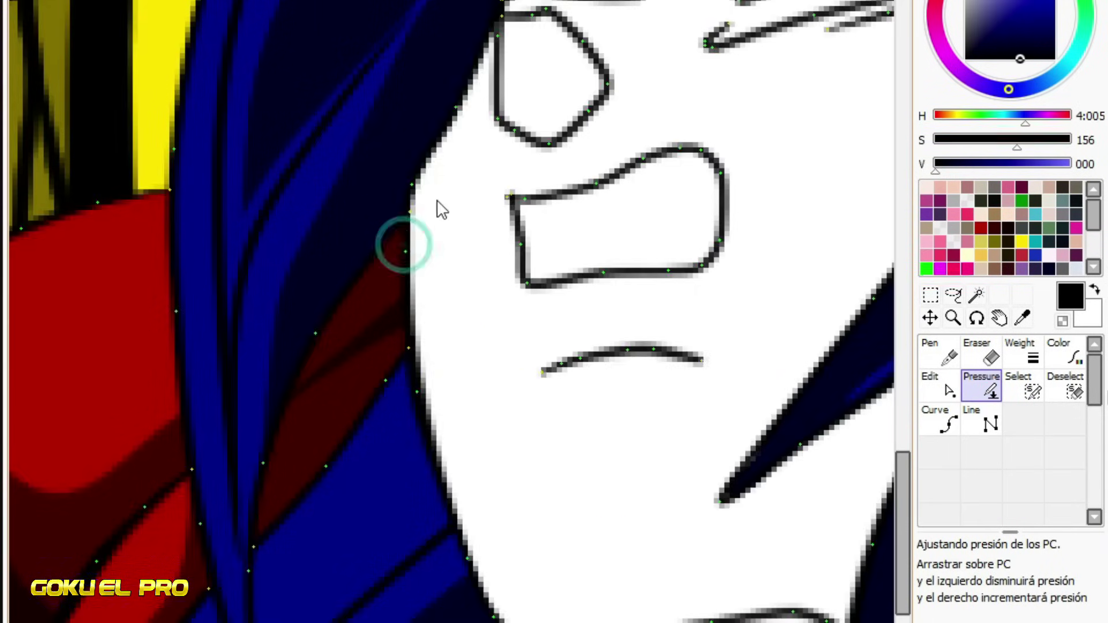
scroll(411, 376, down, 3)
- Touch up the unpainted tips of the hair spikes with blue (V 135) at brush size 4
scroll(434, 119, up, 5)
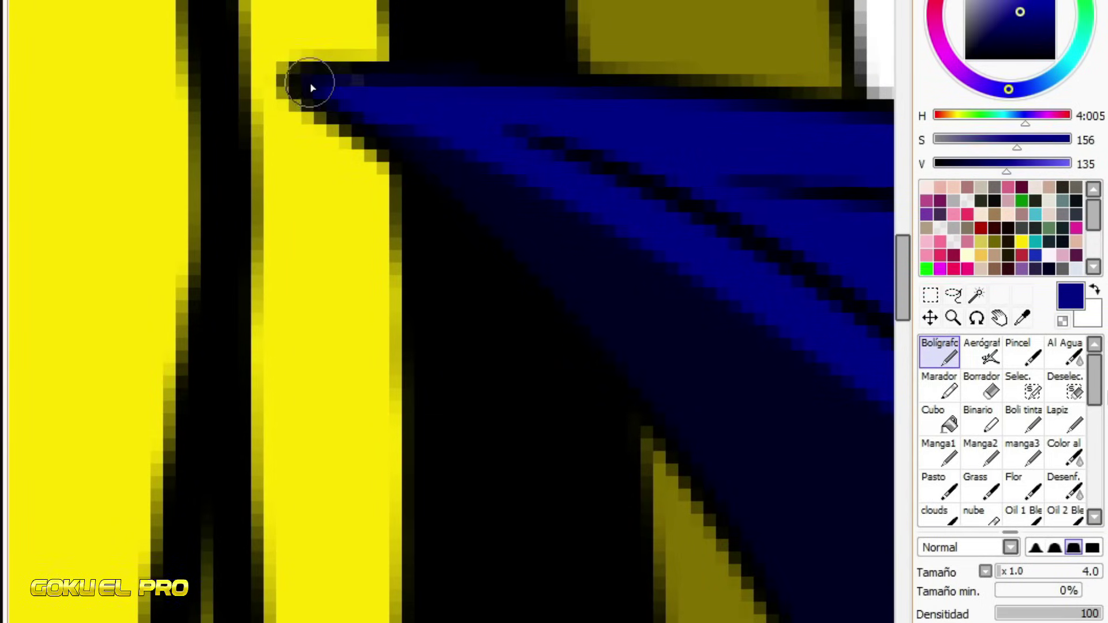
scroll(310, 87, down, 4)
scroll(640, 161, up, 5)
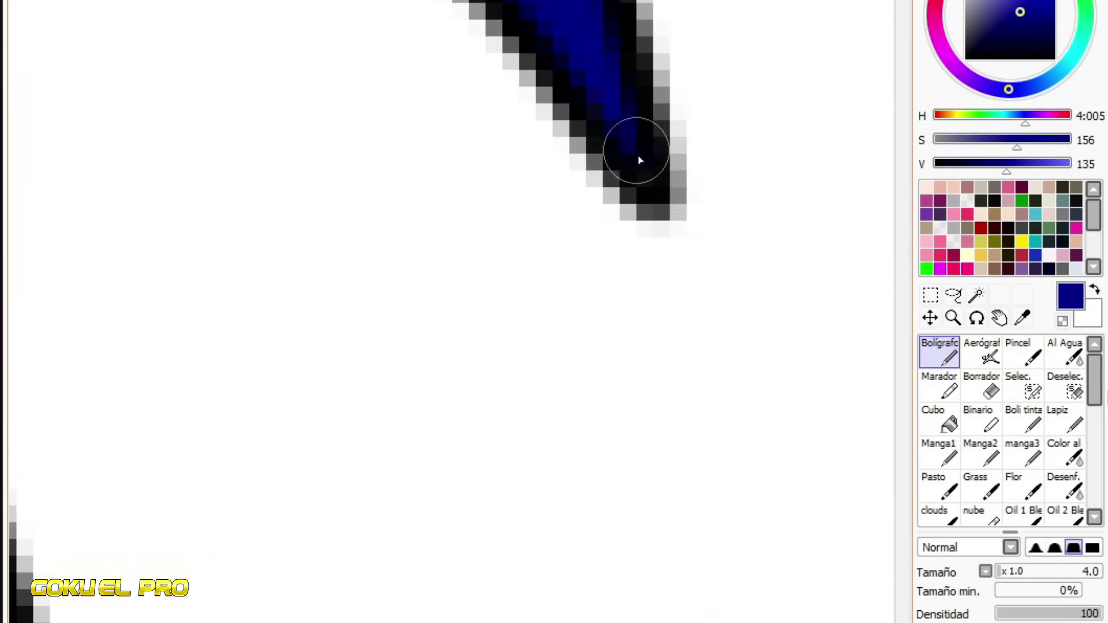
scroll(640, 160, down, 5)
scroll(574, 391, up, 3)
- Select the uncoloured neck, chest and shoulder areas with the magic wand
click(976, 295)
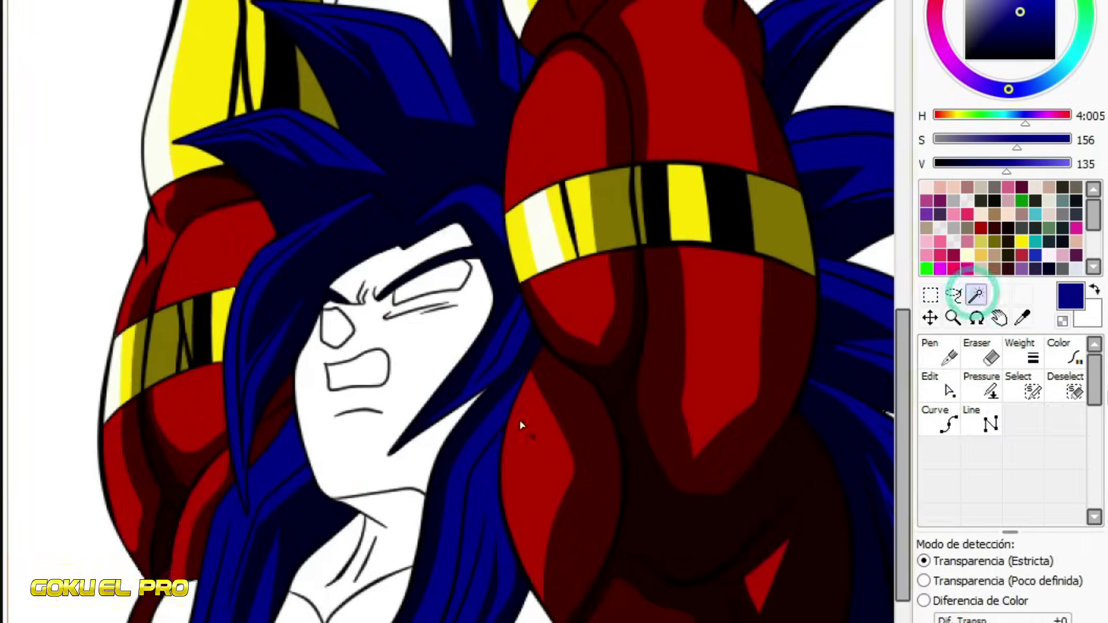
click(407, 539)
scroll(384, 539, up, 2)
scroll(369, 479, down, 1)
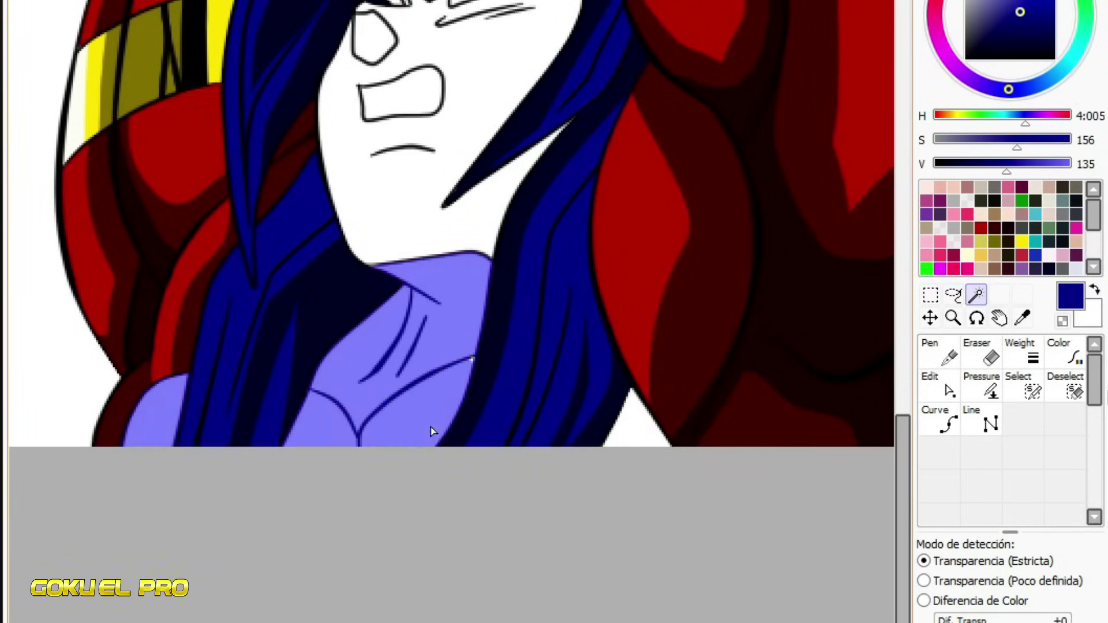
scroll(433, 433, down, 2)
click(427, 289)
- Add the face and both raised hands to the skin selection, leaving out the eye and mouth
scroll(410, 257, up, 3)
scroll(404, 242, down, 3)
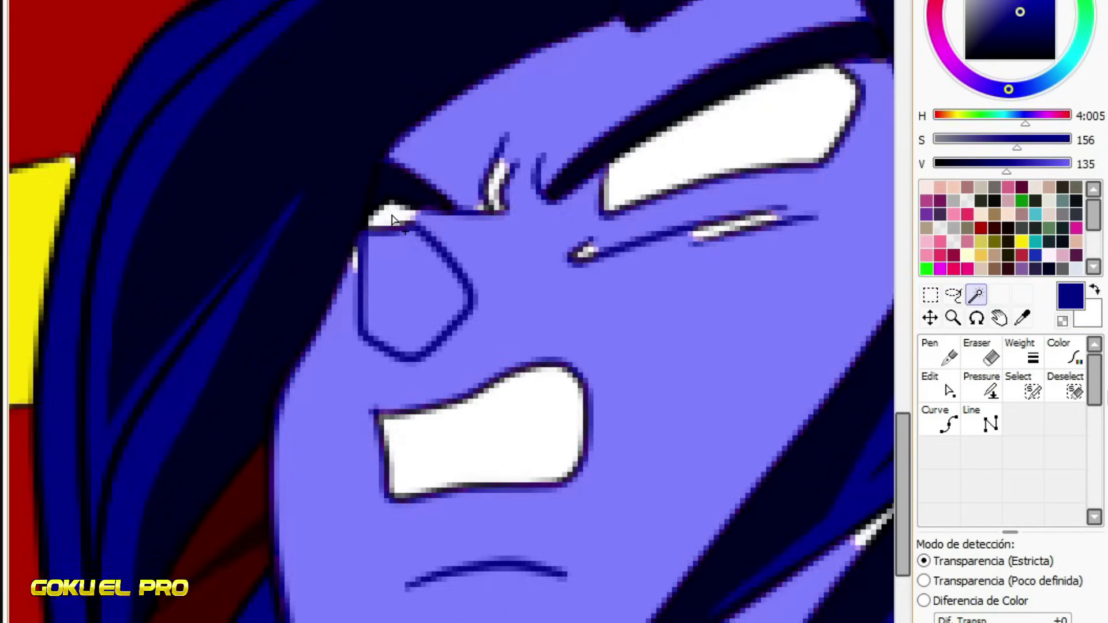
click(485, 31)
scroll(446, 245, up, 4)
click(707, 104)
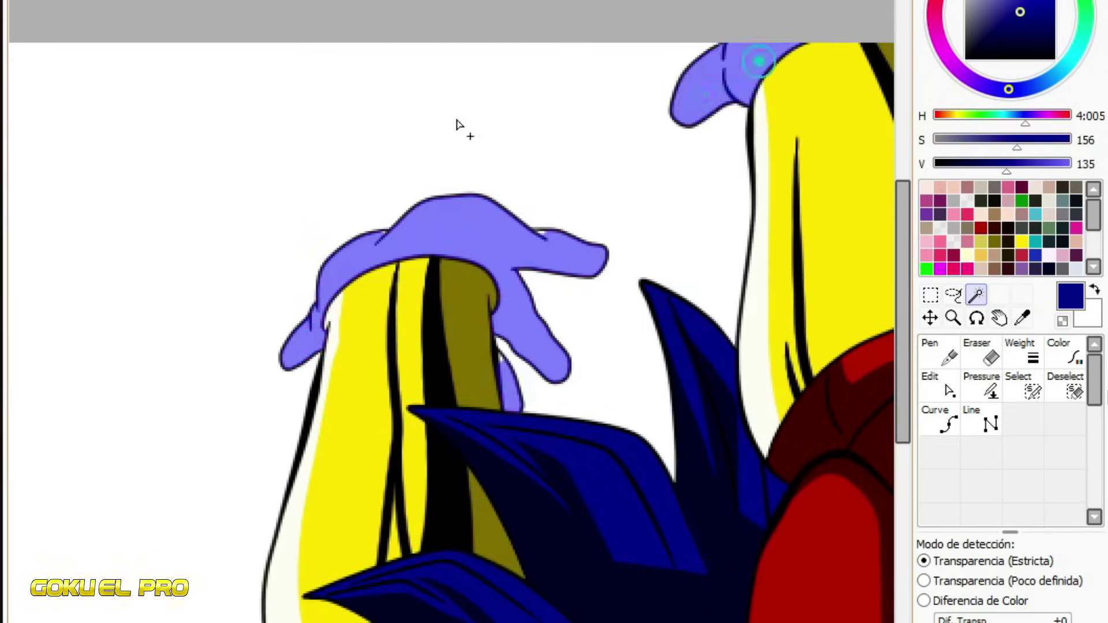
- Fill the selected face, neck, chest and hands with a pale beige skin tone (S 38, V 249)
scroll(751, 58, down, 3)
click(940, 419)
click(981, 214)
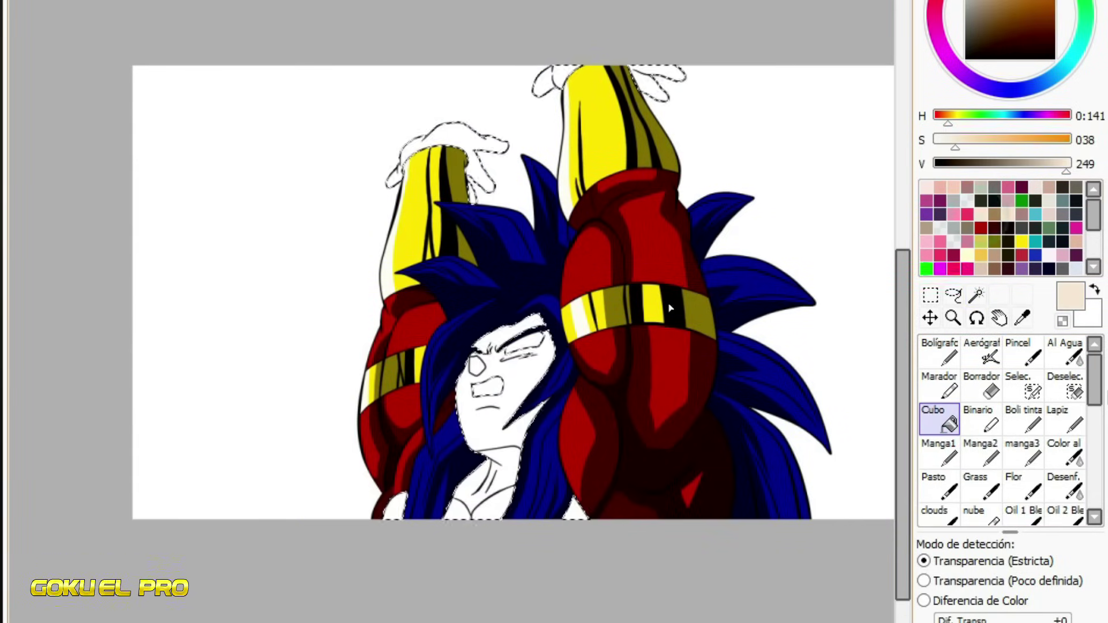
click(453, 149)
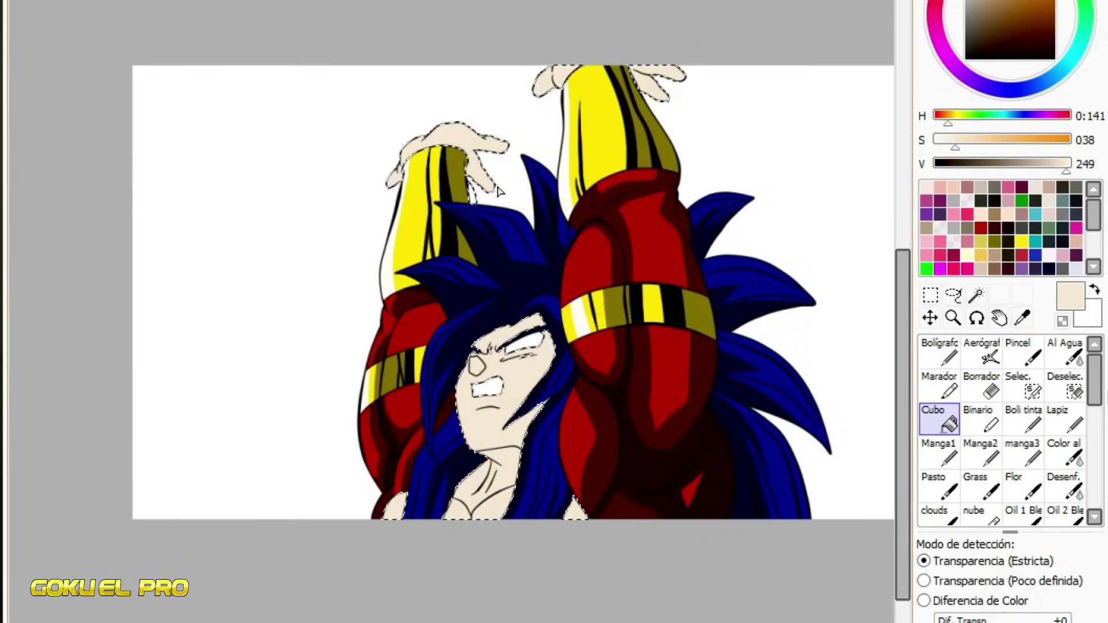
- Paint brown shadows (S 84, V 162) on both sides of the upper chest at brush size 22
scroll(514, 486, up, 2)
click(939, 352)
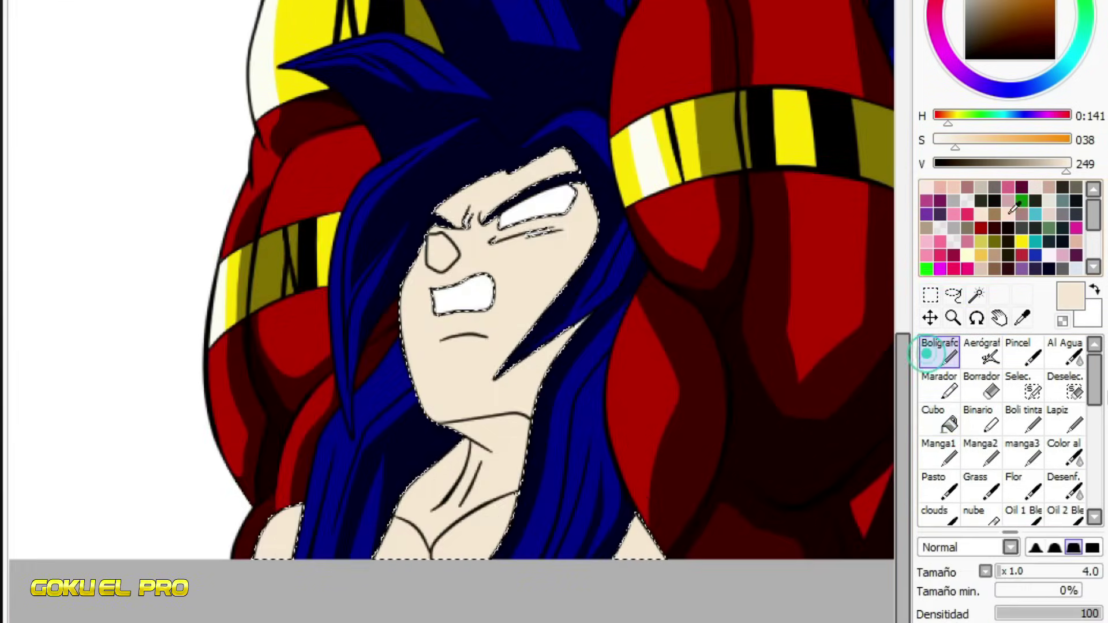
click(993, 214)
scroll(334, 539, up, 2)
click(1014, 572)
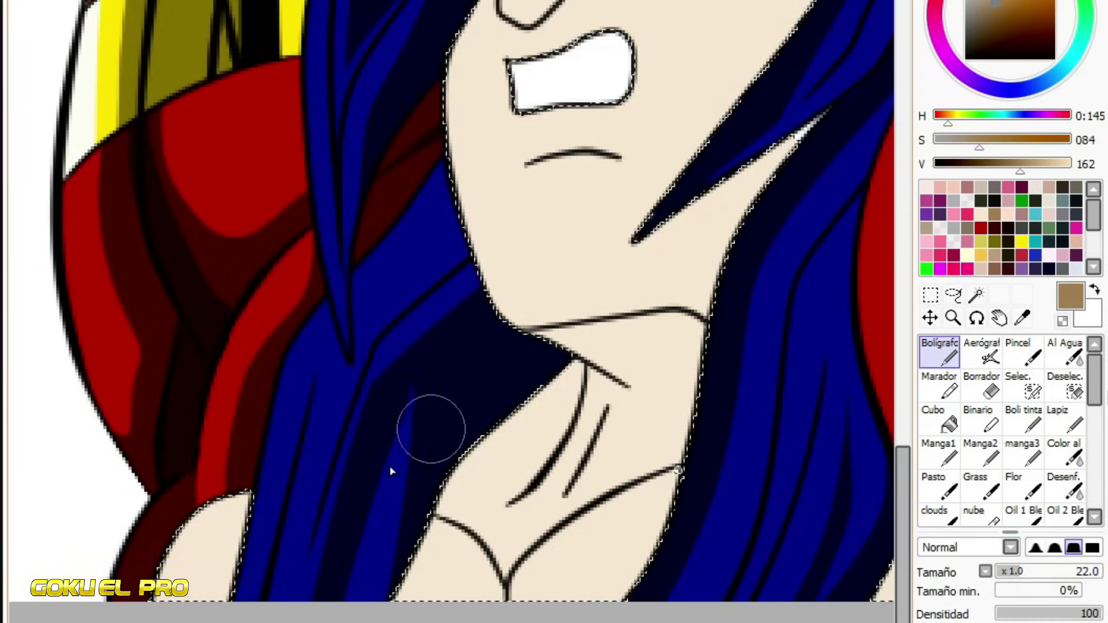
mouse_move(487, 573)
mouse_down()
mouse_move(462, 583)
mouse_move(482, 573)
mouse_move(470, 532)
mouse_move(502, 581)
mouse_up()
mouse_move(661, 485)
mouse_down()
mouse_move(680, 470)
mouse_move(667, 527)
mouse_move(663, 508)
mouse_up()
- Shade the shoulder gap, the neck muscle and the area under the chin in brown, trimming the neck shadow with the skin tone
scroll(668, 527, right, 4)
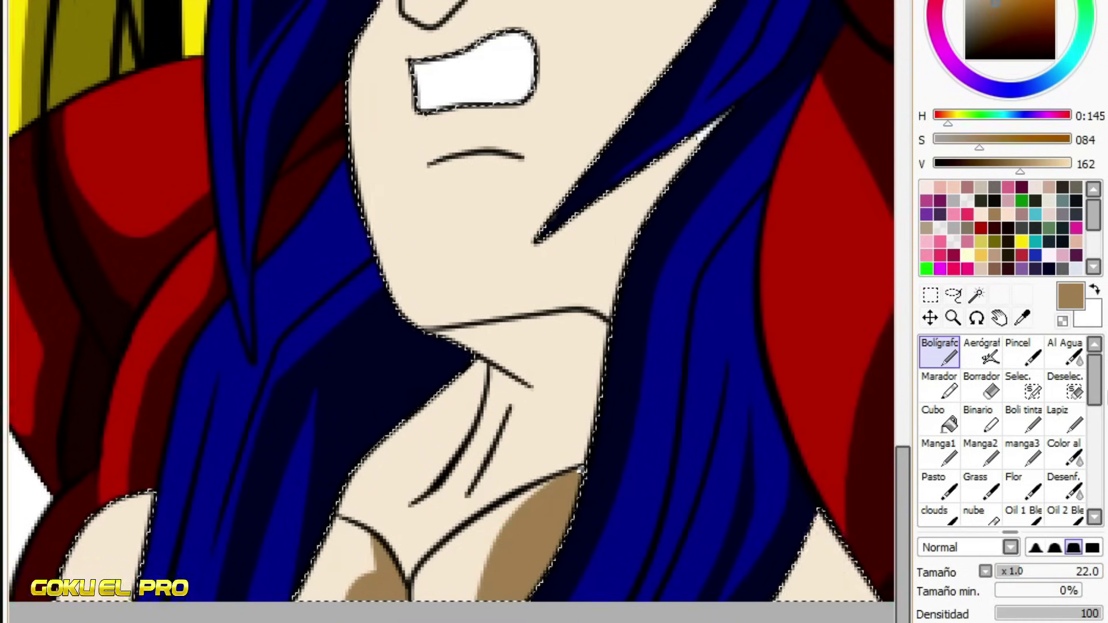
mouse_move(424, 381)
mouse_down()
mouse_move(376, 514)
mouse_move(346, 525)
mouse_move(453, 370)
mouse_up()
drag(367, 519, 441, 422)
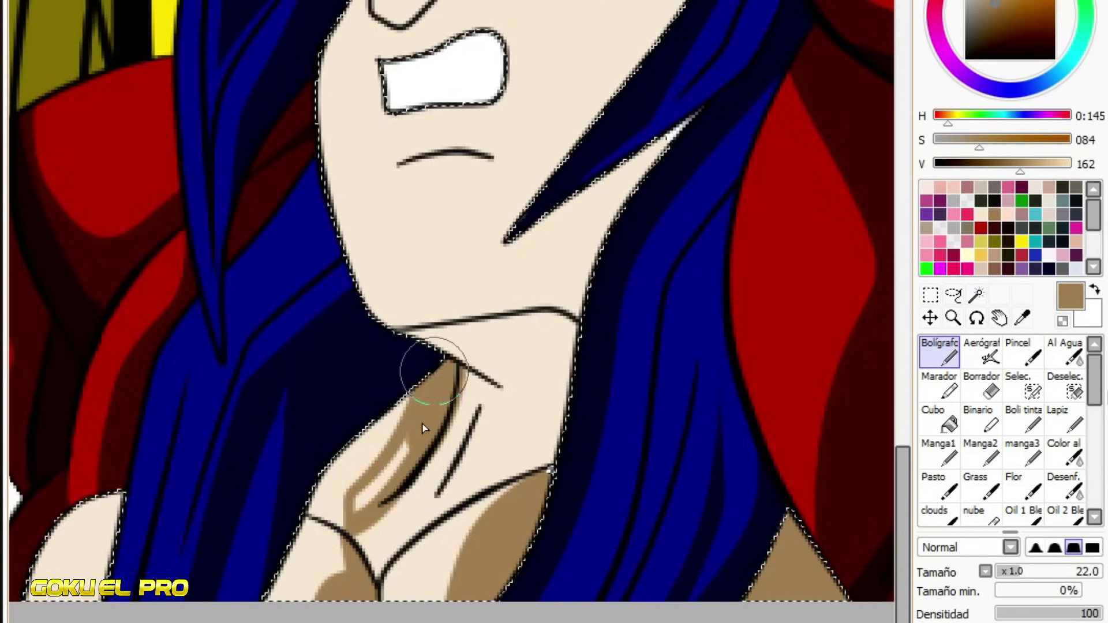
alt+click(321, 531)
mouse_move(321, 531)
mouse_down()
mouse_move(348, 571)
mouse_move(315, 614)
mouse_move(332, 543)
mouse_up()
alt+click(407, 392)
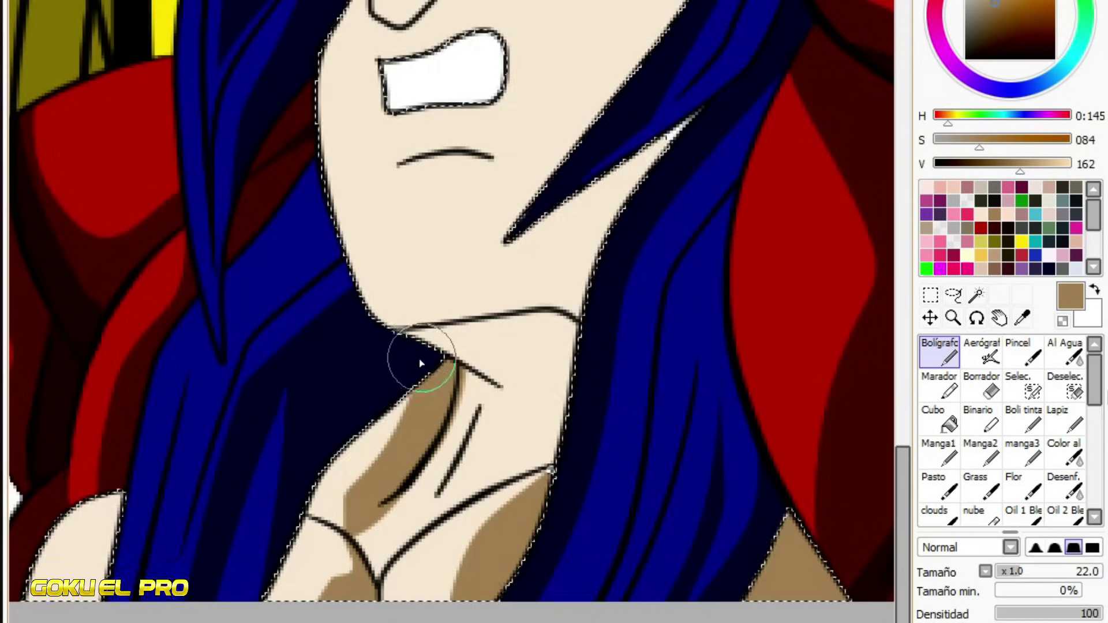
mouse_move(399, 334)
mouse_down()
mouse_move(424, 348)
mouse_move(459, 434)
mouse_move(520, 442)
mouse_move(557, 353)
mouse_up()
- Outline brown shadows along the right side of the forehead, cheek and jaw, and fill them with the bucket
scroll(889, 365, up, 6)
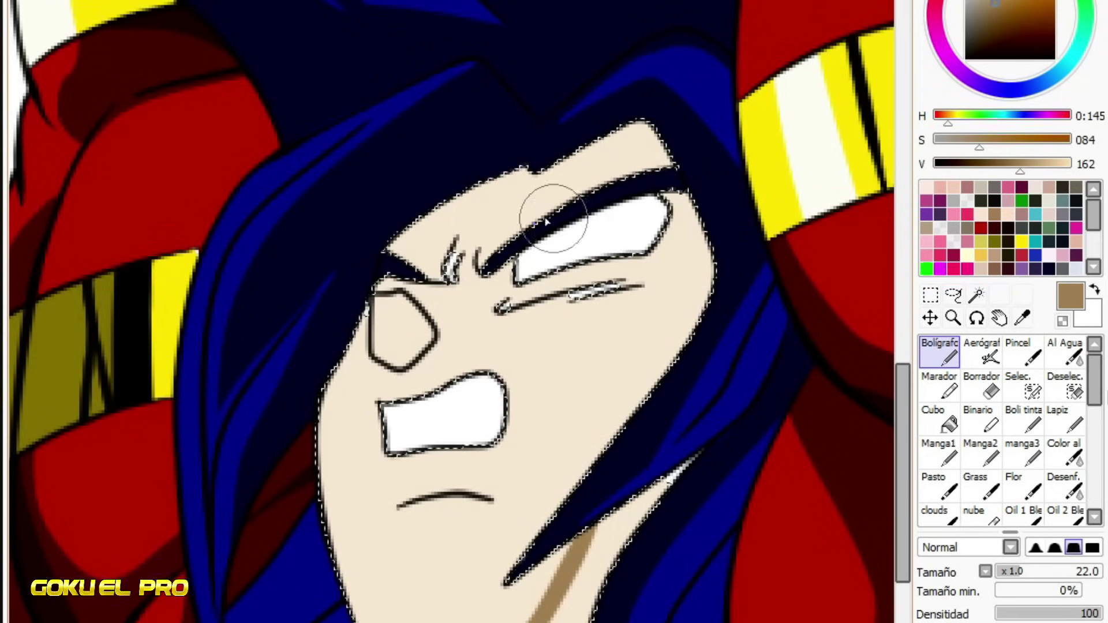
drag(621, 128, 635, 169)
drag(574, 291, 594, 521)
click(939, 415)
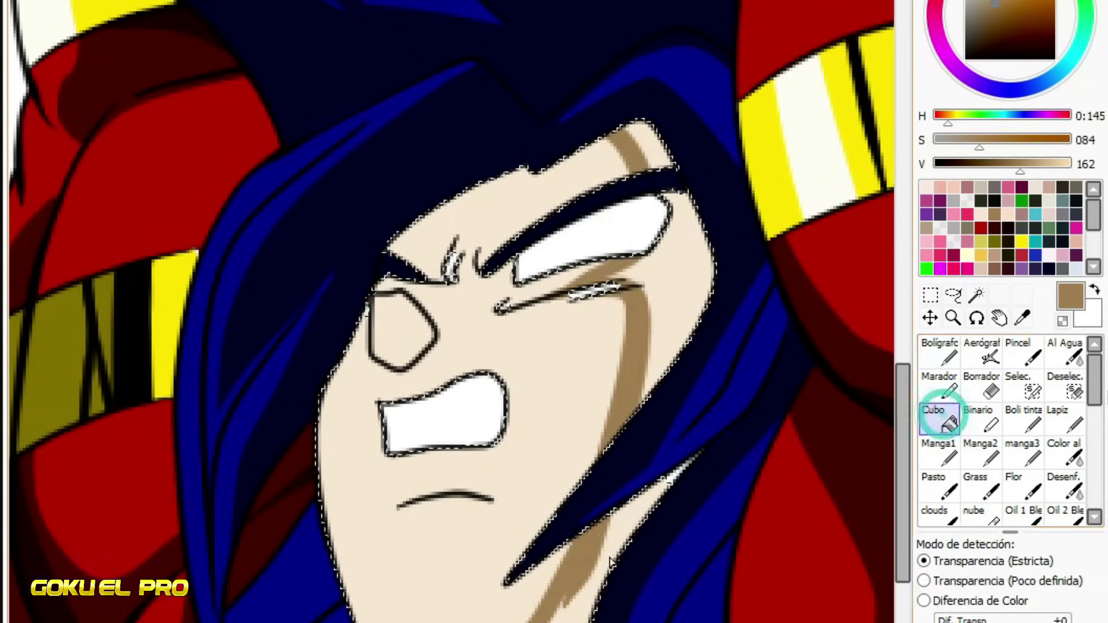
click(664, 346)
click(655, 153)
- Shade the nose, the brow crease and the area below the lower lip in brown, trimming the lip shadow with the skin tone
click(939, 352)
drag(402, 276, 459, 257)
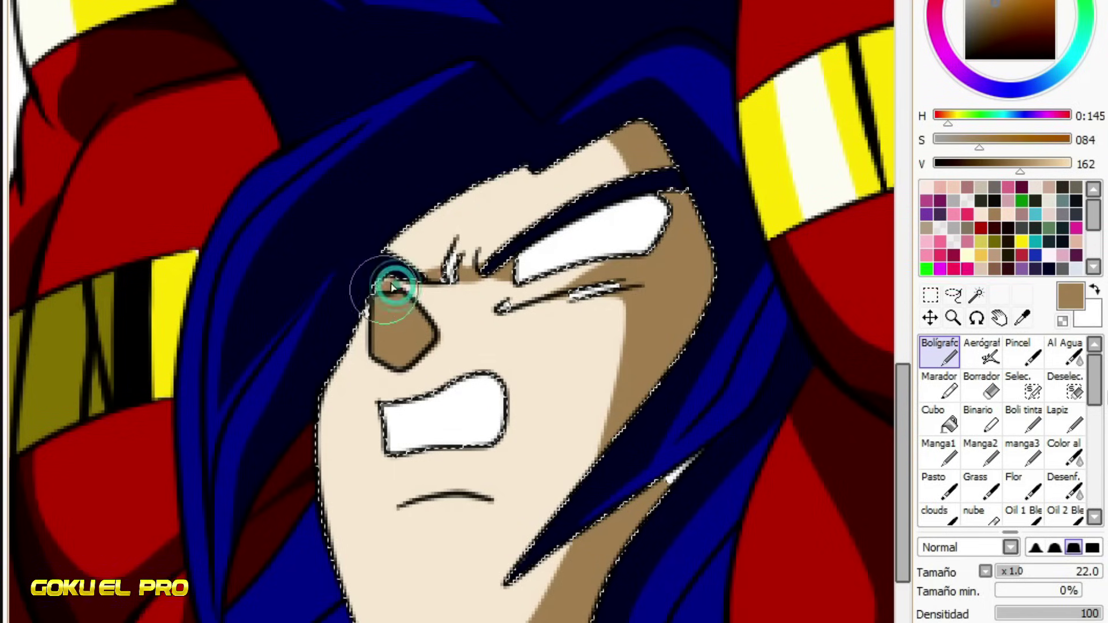
drag(399, 508, 453, 494)
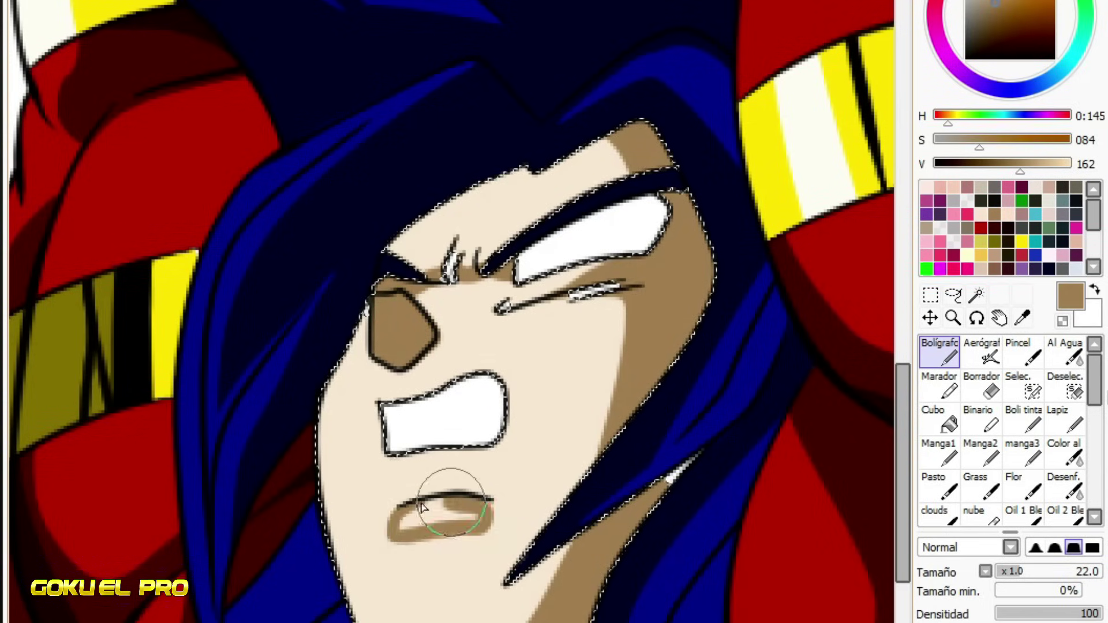
alt+click(427, 568)
mouse_move(369, 554)
mouse_down()
mouse_move(384, 506)
mouse_move(491, 522)
mouse_up()
alt+click(543, 586)
- Outline and fill brown shadows on the palm and fingers of the left-hand raised hand
scroll(542, 586, down, 3)
scroll(337, 43, up, 3)
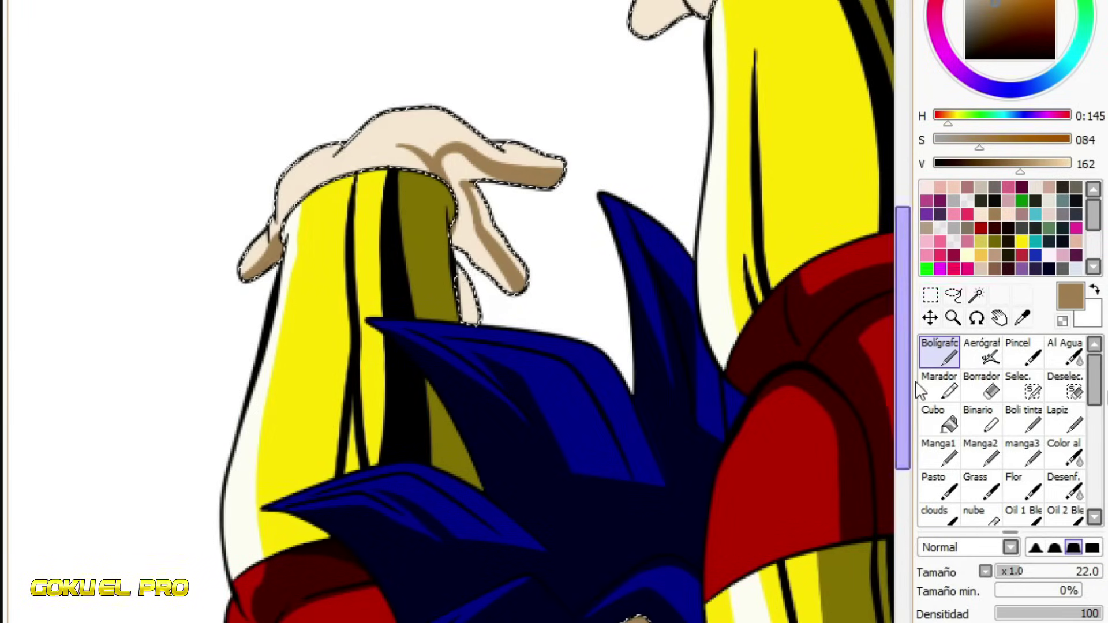
click(939, 416)
key(n)
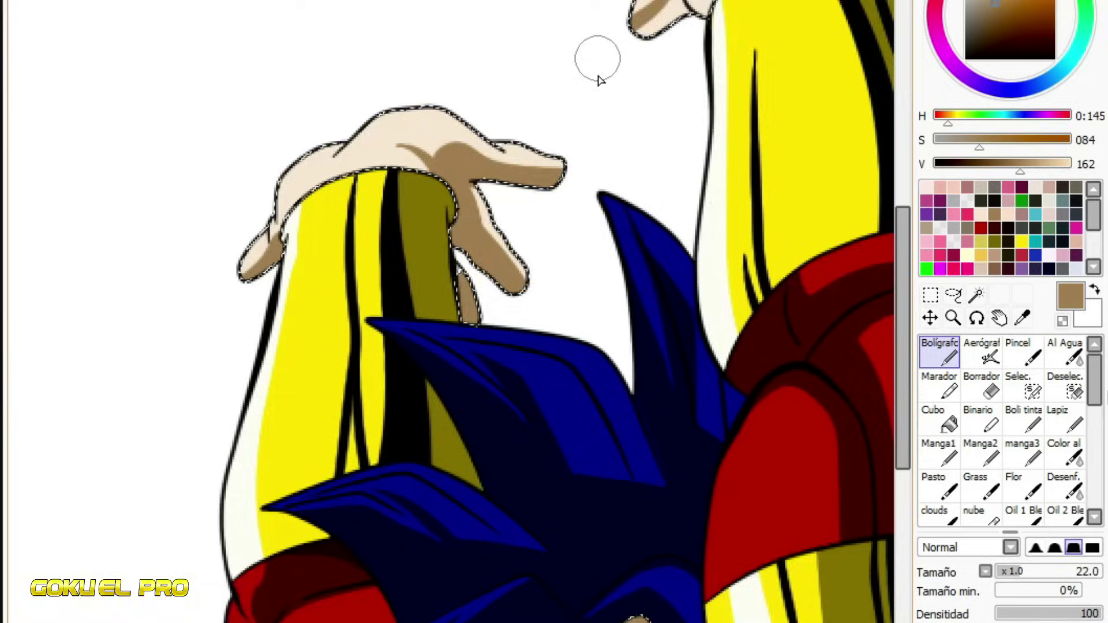
- Outline and fill brown shadows on the thumb and fingers of the right-hand raised hand
drag(598, 79, 235, 79)
scroll(889, 357, up, 5)
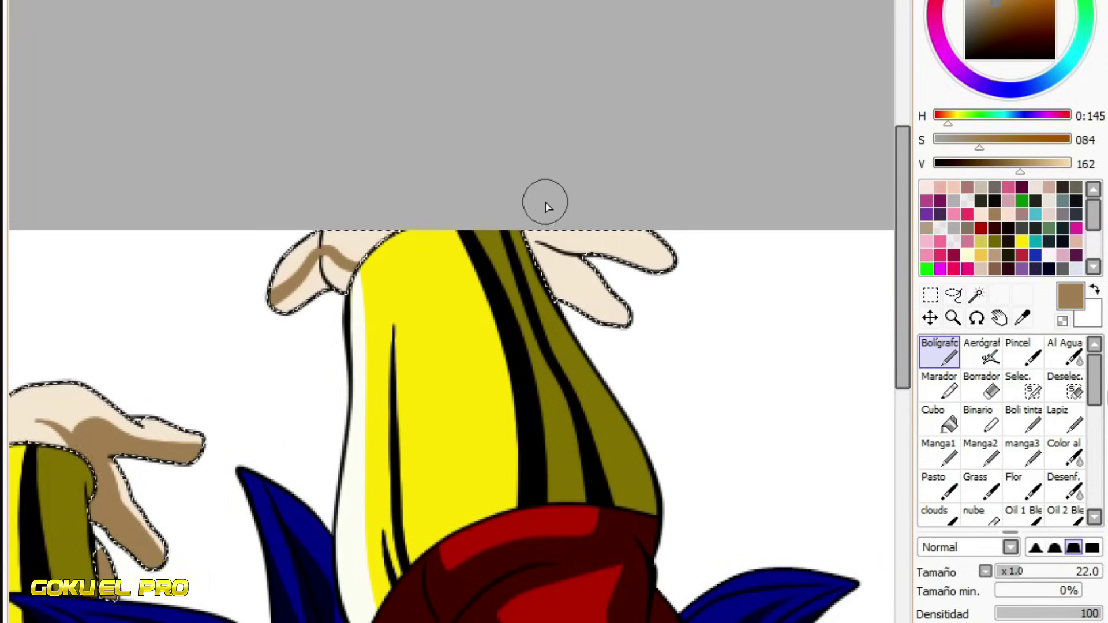
click(933, 418)
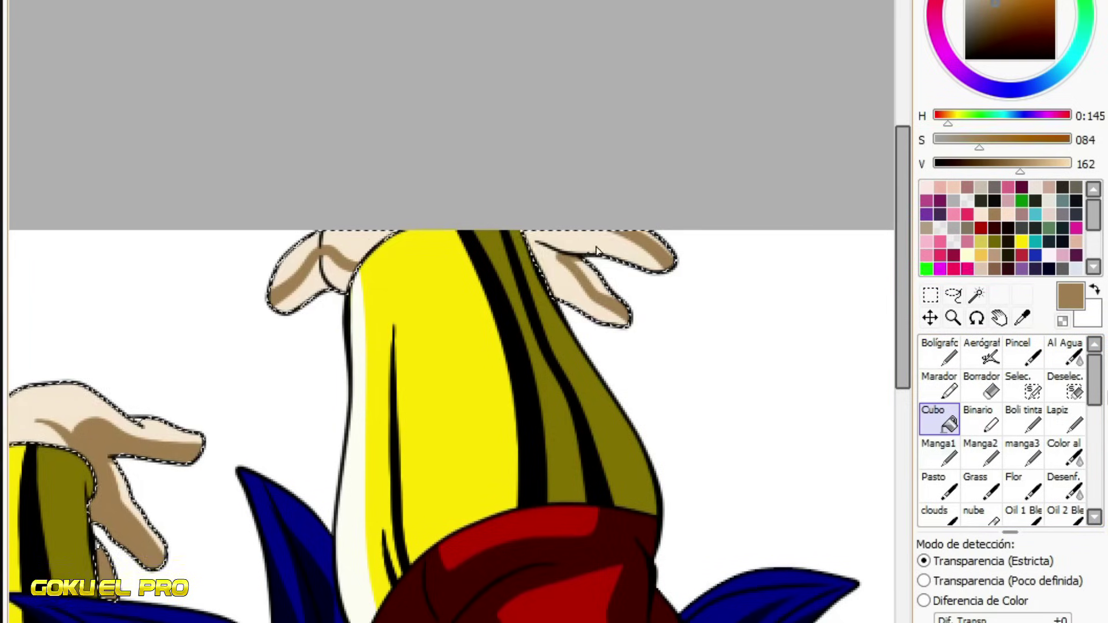
click(571, 271)
click(341, 254)
- Repaint the lit edges of the right-hand raised hand's fingers with the pale skin tone (V 249)
click(934, 347)
key(alt)
alt+click(369, 245)
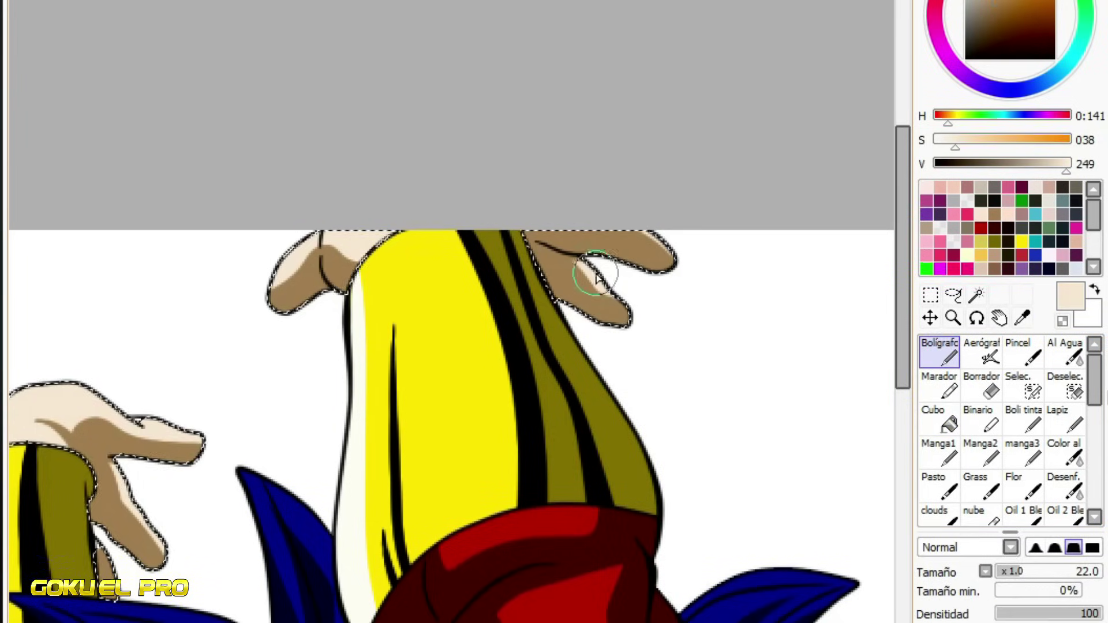
scroll(613, 228, up, 3)
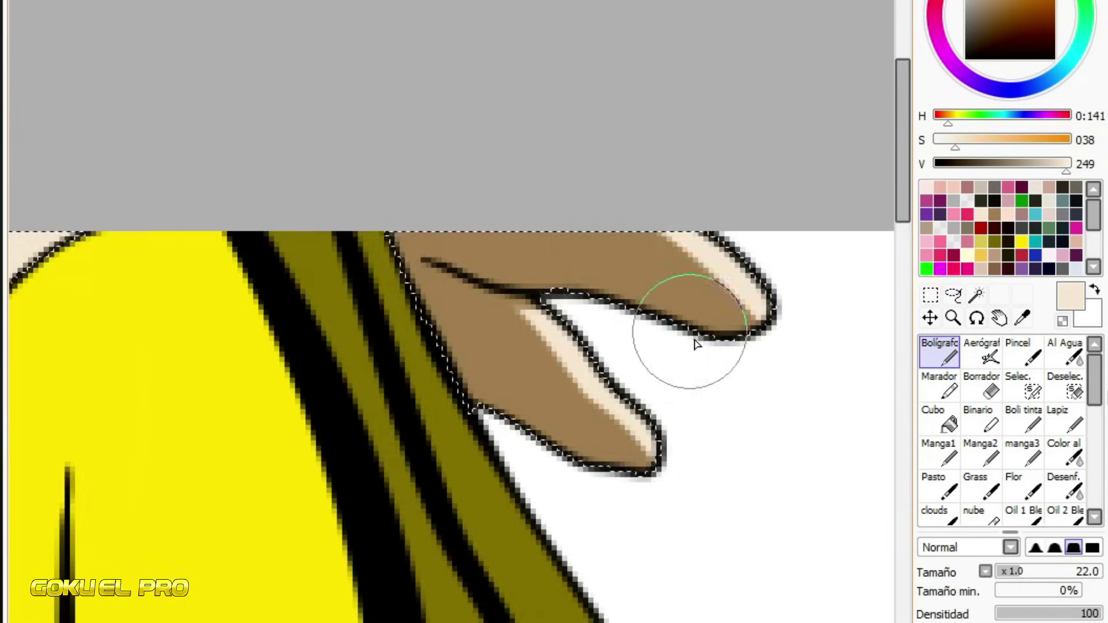
- Draw black fingernail outlines on the fingers and thumb of the right-hand raised hand at brush size 8
click(966, 58)
click(1013, 573)
mouse_move(638, 474)
mouse_down()
mouse_move(618, 445)
mouse_move(606, 452)
mouse_up()
drag(687, 315, 751, 313)
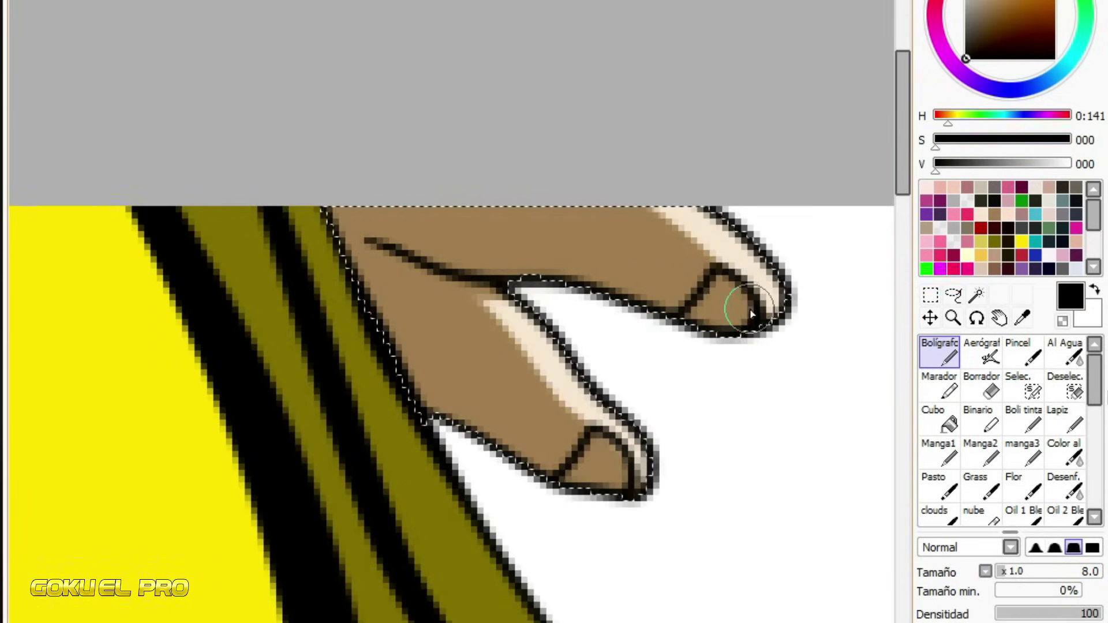
scroll(751, 313, down, 3)
scroll(458, 353, up, 3)
drag(190, 312, 222, 346)
scroll(351, 334, down, 3)
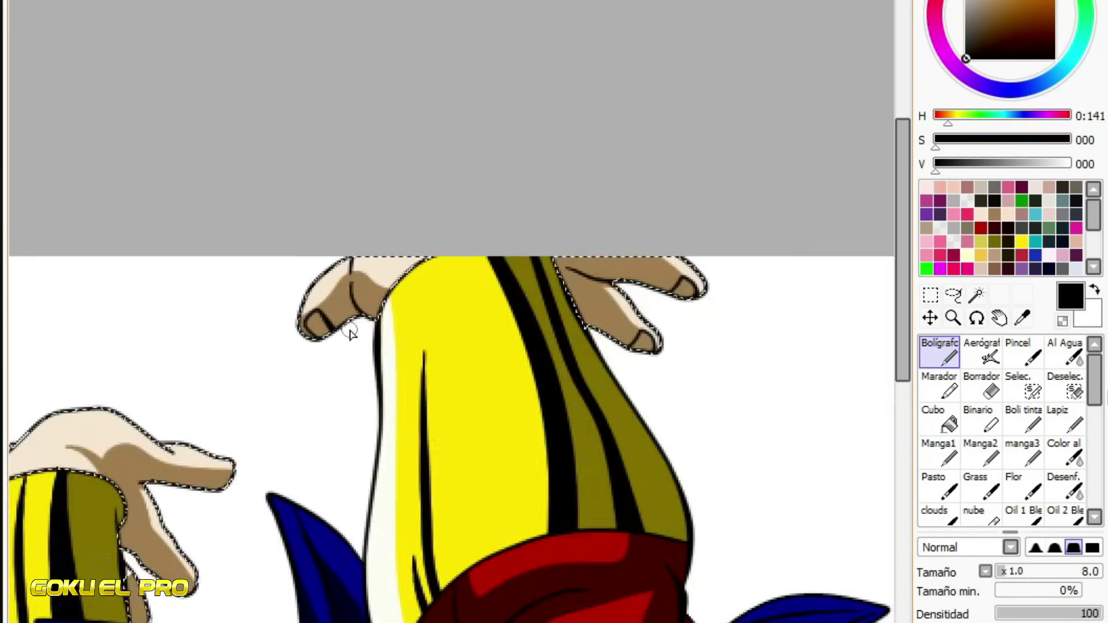
- Draw black fingernail outlines on the thumb and fingers of the left-hand raised hand
scroll(350, 334, up, 3)
drag(111, 317, 121, 338)
scroll(490, 616, up, 2)
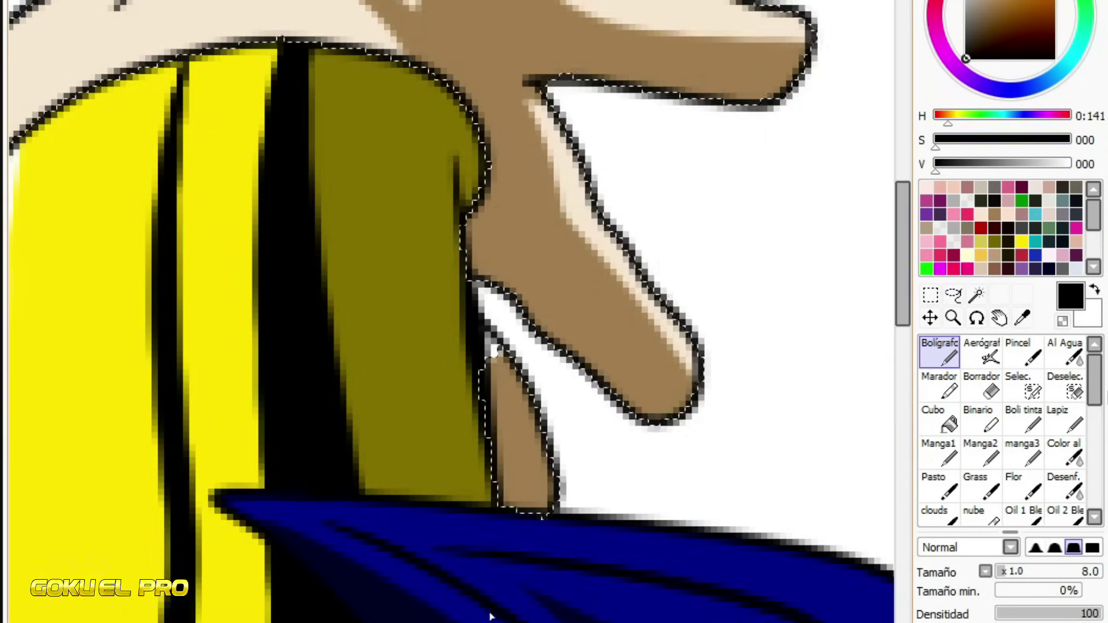
drag(496, 477, 546, 457)
drag(611, 382, 674, 404)
drag(715, 2, 756, 82)
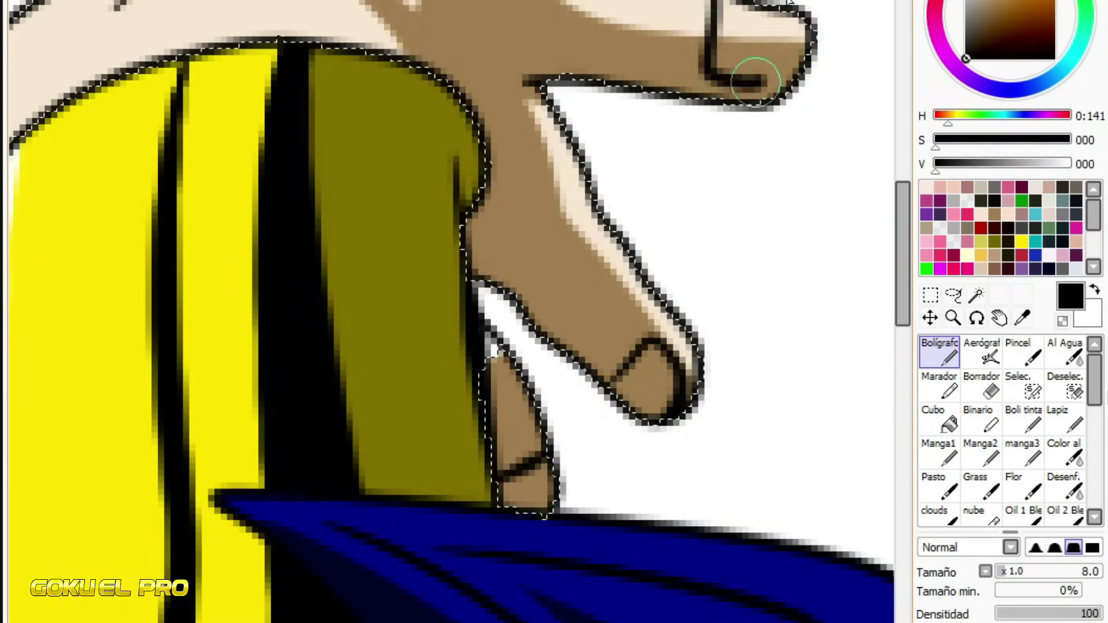
- Darken the sampled shadow brown to V 78 and paint a deep shadow wedge directly under the jaw
scroll(756, 82, down, 3)
scroll(512, 466, up, 3)
scroll(750, 288, up, 2)
alt+click(647, 271)
click(976, 164)
mouse_move(398, 390)
mouse_down()
mouse_move(373, 377)
mouse_move(466, 407)
mouse_up()
drag(539, 455, 653, 392)
drag(385, 369, 571, 349)
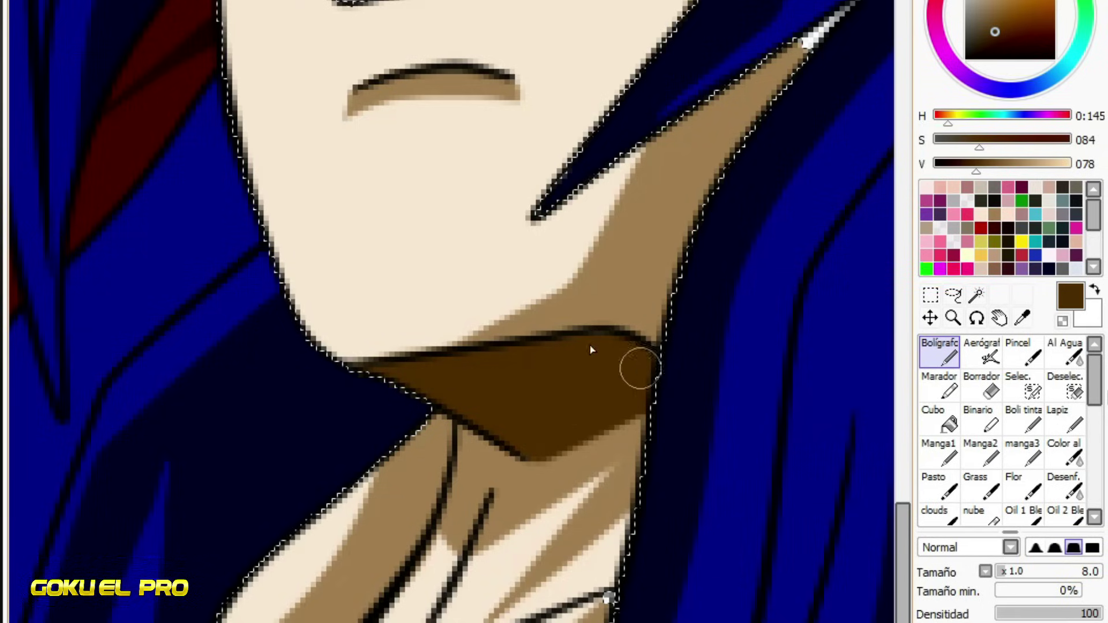
- Clear the selection and fill the white gap at the pointed tip beside the cheek with shadow brown (V 162) and dark navy at brush size 3
scroll(519, 375, down, 4)
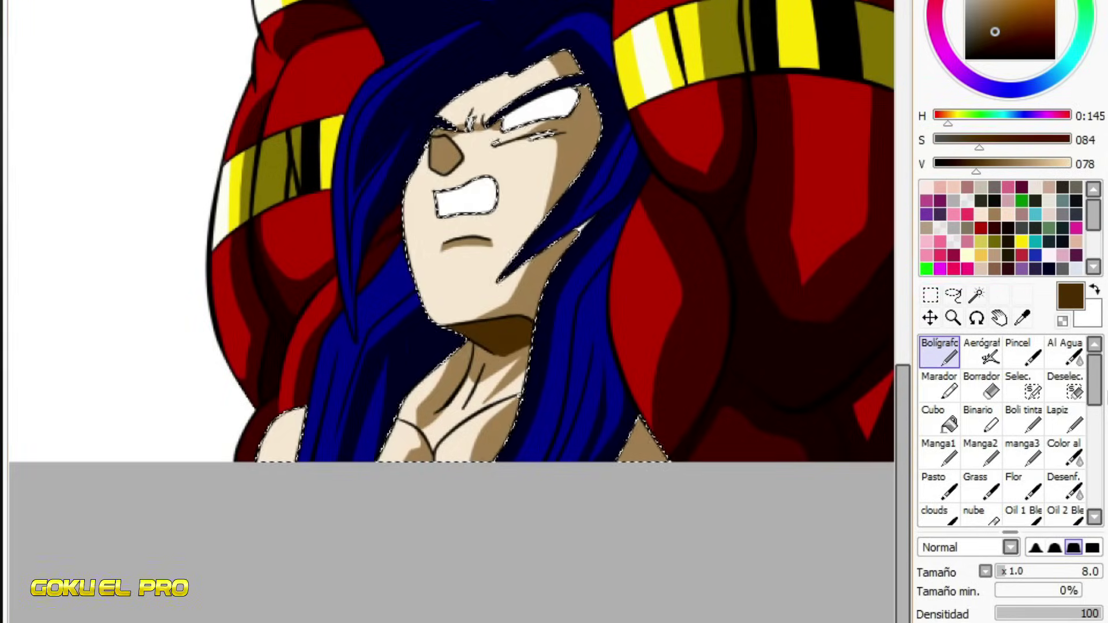
key(ctrl+d)
scroll(527, 340, up, 4)
scroll(528, 342, up, 6)
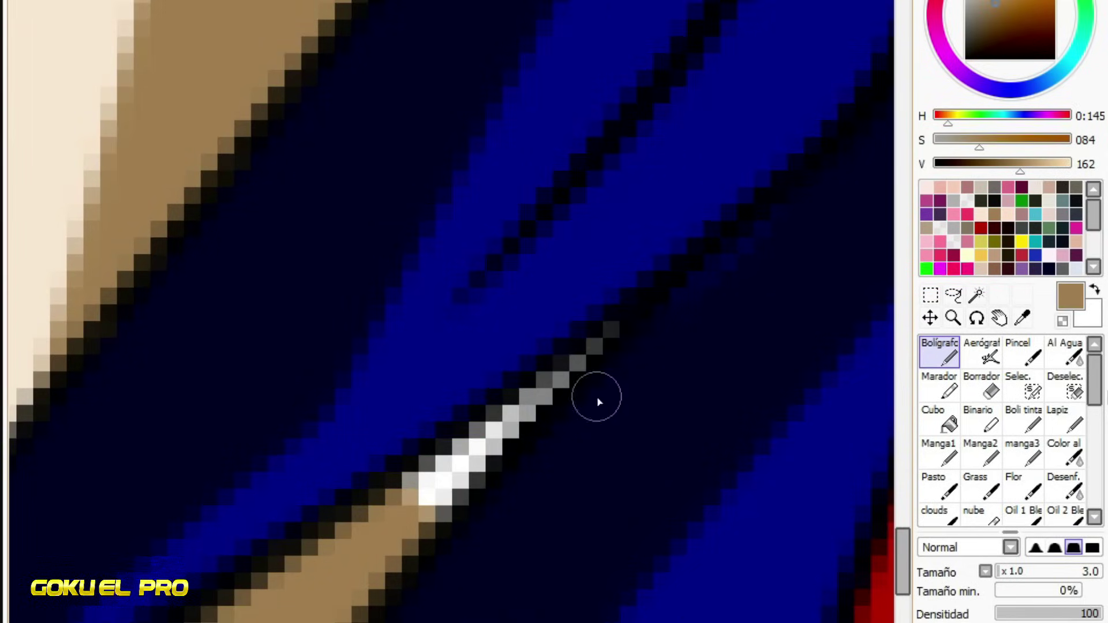
scroll(394, 541, down, 3)
alt+click(611, 524)
scroll(699, 302, down, 4)
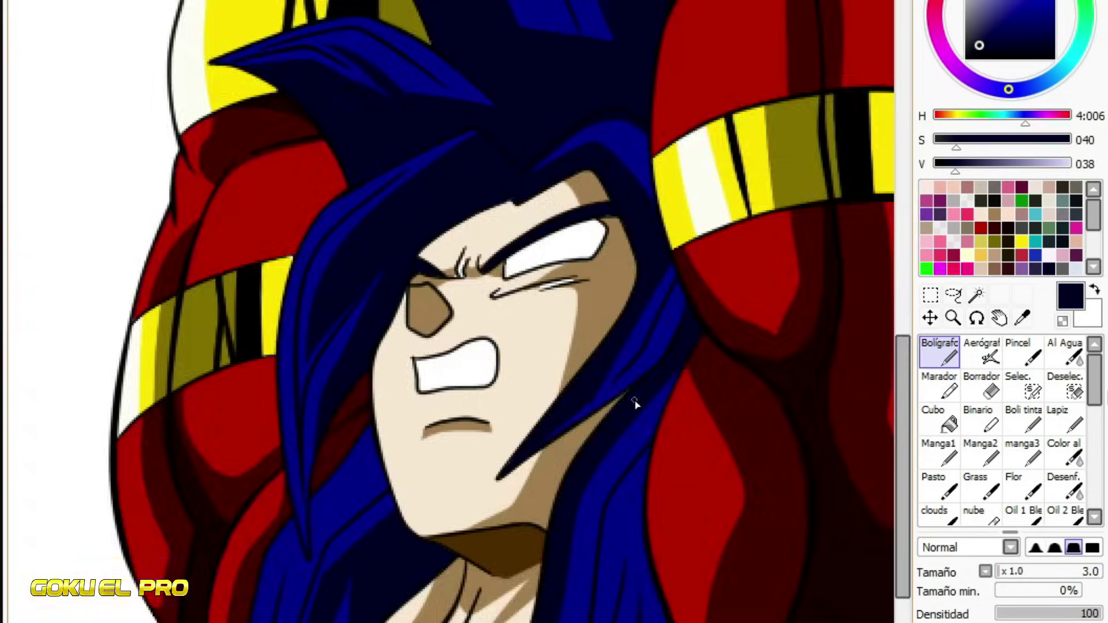
- Fill the white gaps in the wrinkles under the eye and between the brows with pale skin (V 249) and shadow brown
scroll(636, 401, up, 6)
alt+click(763, 365)
mouse_move(763, 364)
mouse_down()
mouse_move(452, 442)
mouse_move(362, 491)
mouse_up()
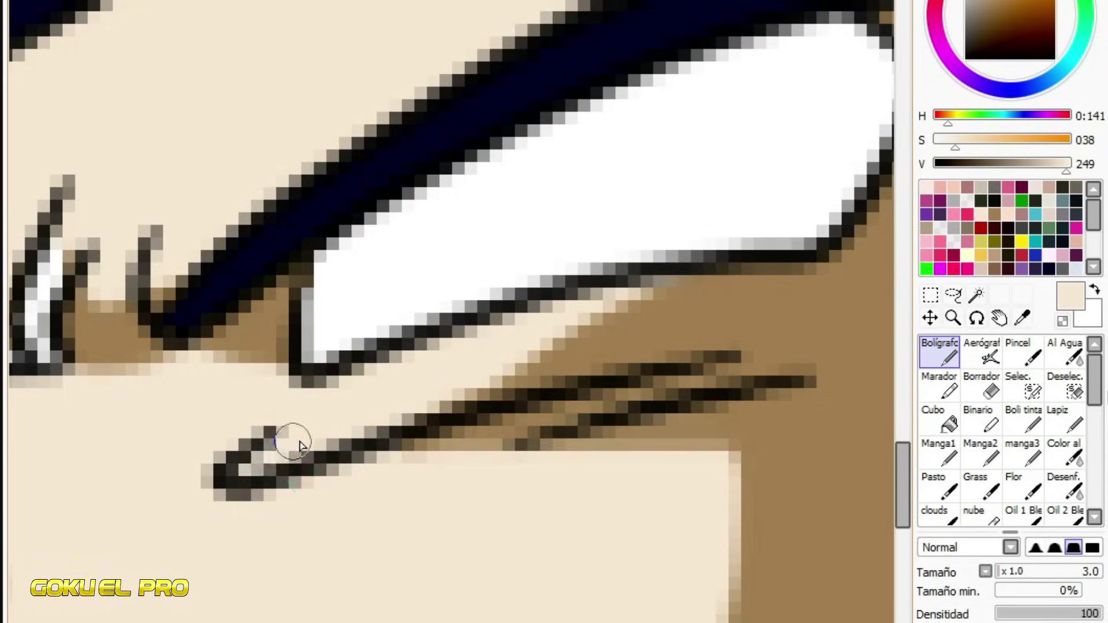
scroll(260, 358, up, 2)
mouse_move(275, 365)
mouse_down()
mouse_move(341, 219)
mouse_move(392, 206)
mouse_up()
key(ctrl+z)
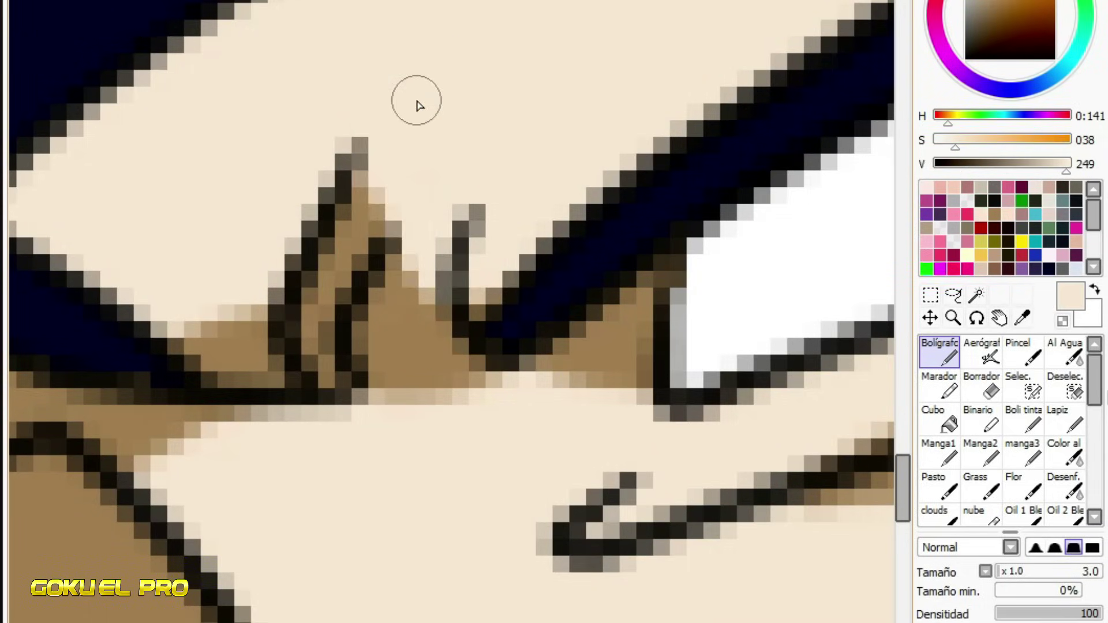
- Touch up the remaining gaps along the left-hand raised hand's outline with the sampled shadow brown (V 162) and pale skin tone (V 249)
scroll(421, 104, down, 5)
scroll(290, 111, up, 6)
alt+click(415, 52)
scroll(416, 52, down, 4)
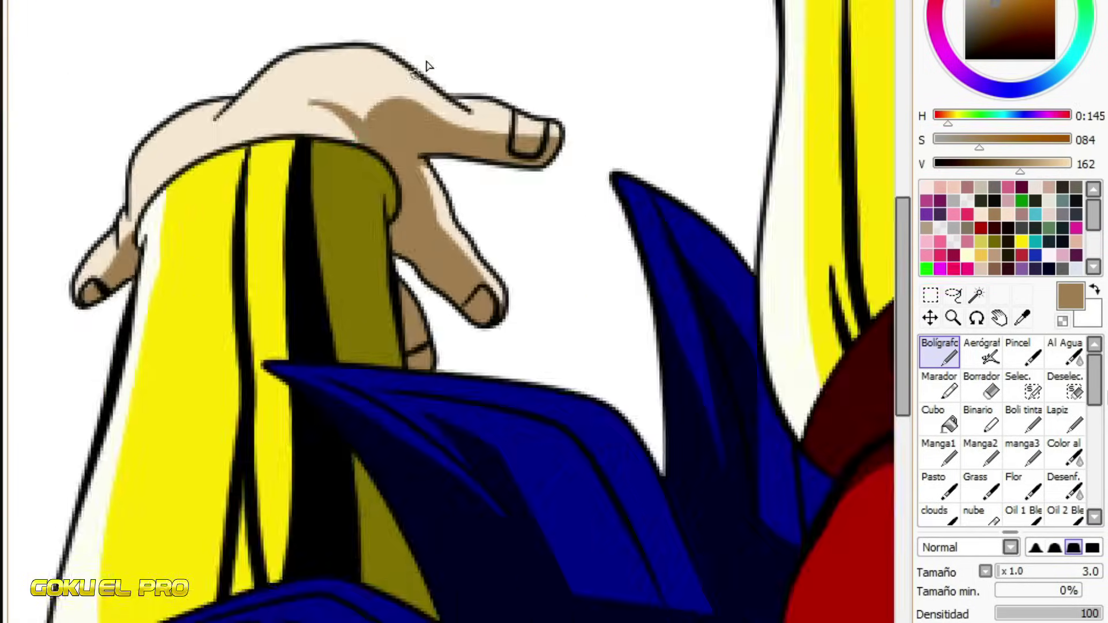
scroll(428, 65, up, 3)
alt+click(470, 159)
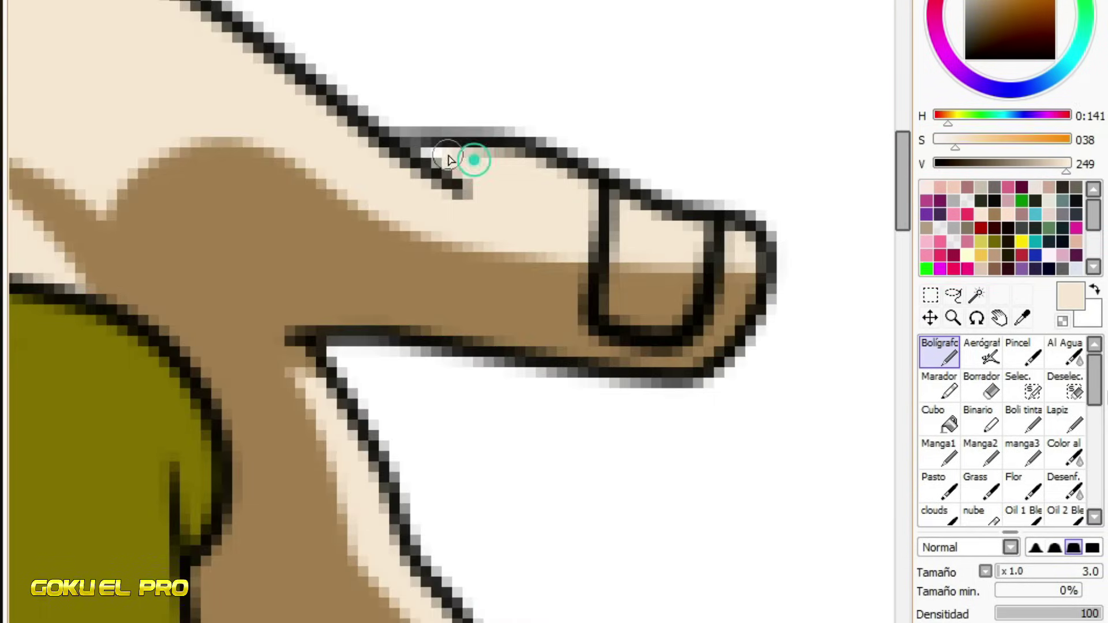
- Select the insides of the mouth and the eye with the magic wand and fill them with a very light off-white
scroll(470, 158, down, 6)
scroll(462, 519, up, 6)
click(976, 295)
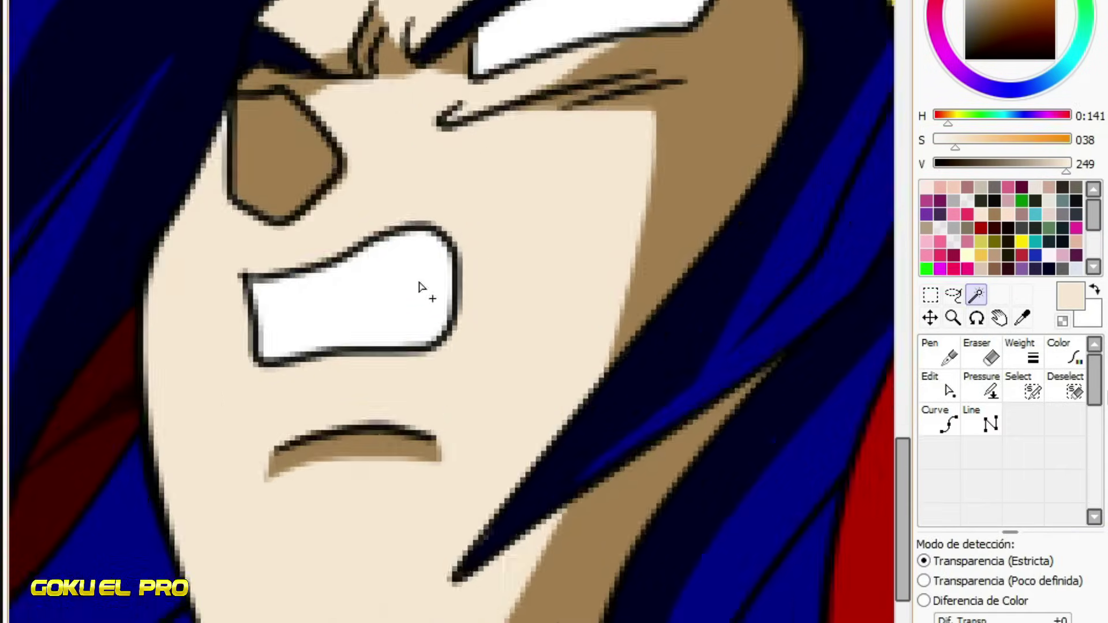
click(425, 287)
scroll(425, 287, up, 2)
click(597, 115)
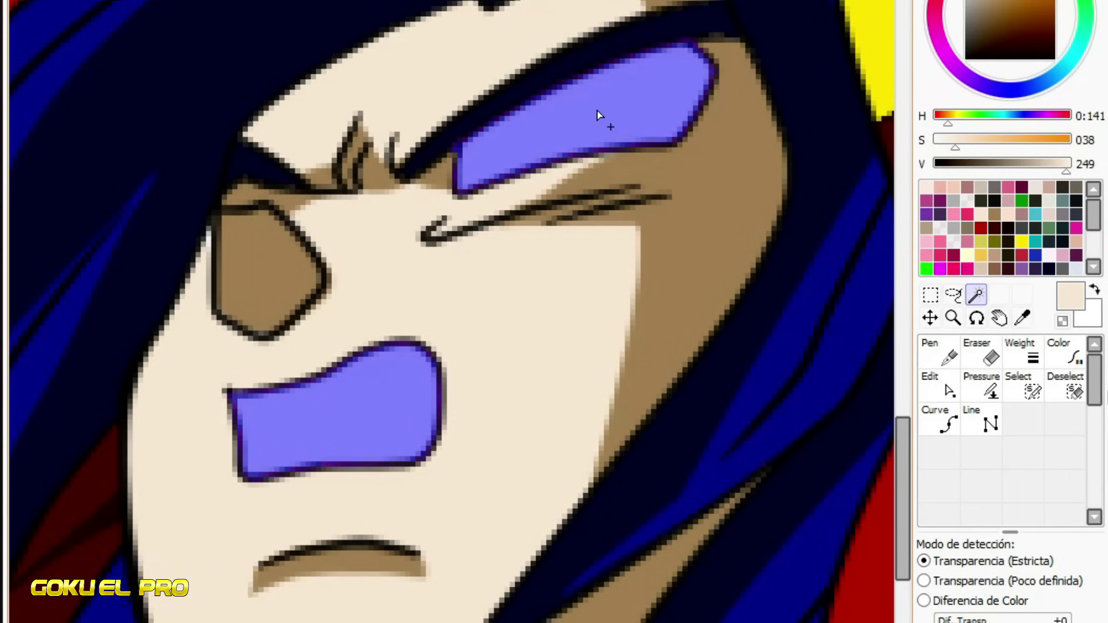
click(601, 111)
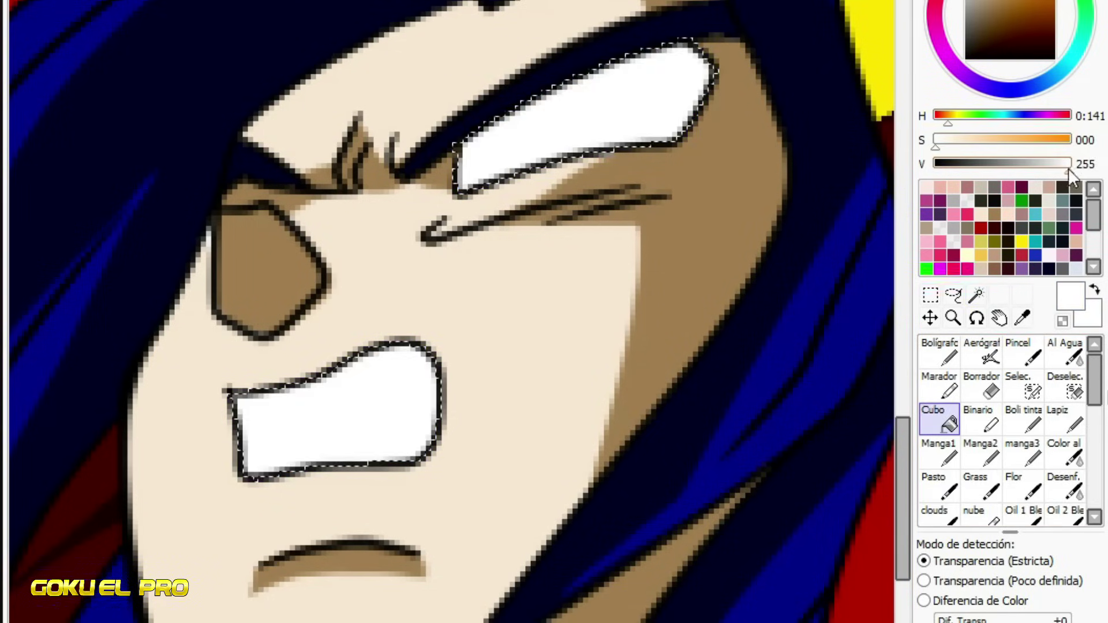
- Draw a thin black line between the rows of teeth at brush size 3
alt+click(499, 145)
key(n)
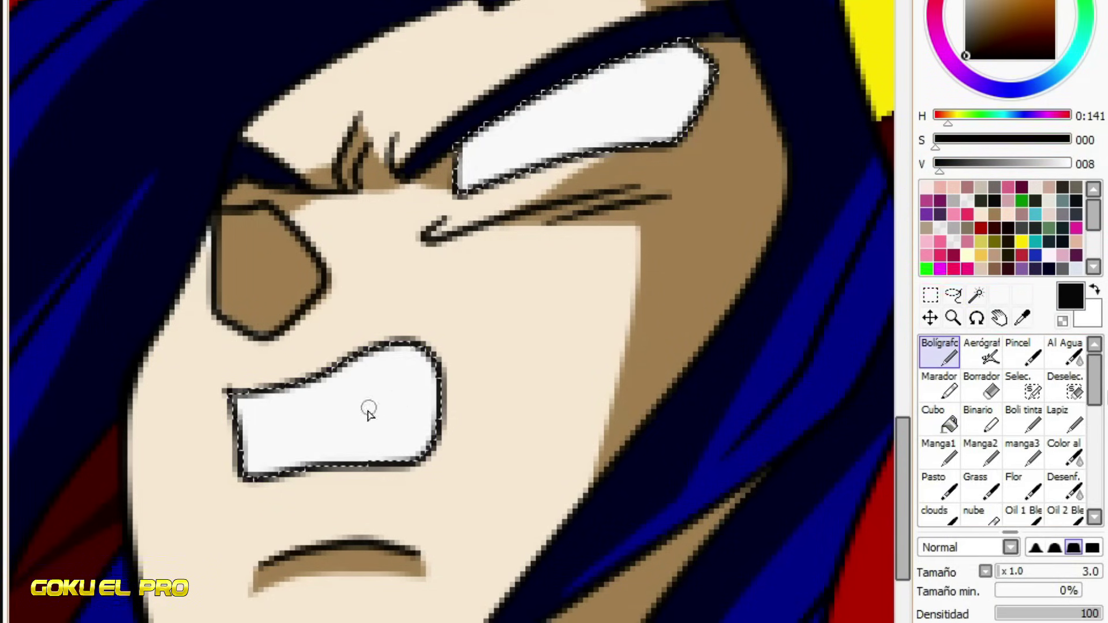
drag(346, 415, 437, 399)
- Paint a yellow iris with black details inside the eye, using brush size 11 for the black, and clear the selection
click(1007, 571)
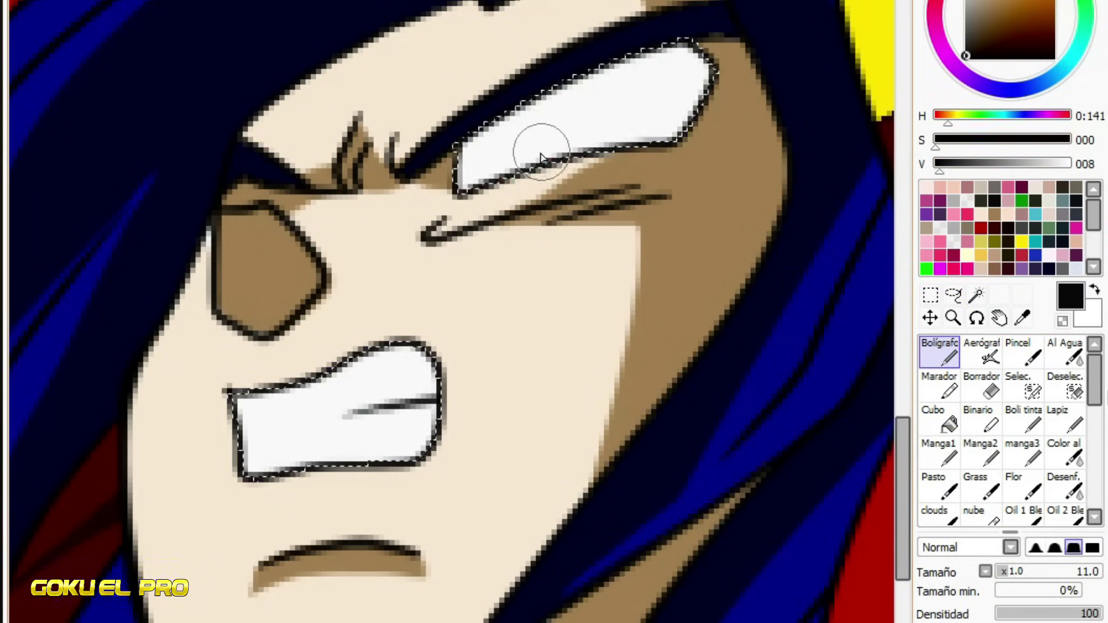
mouse_move(541, 157)
mouse_down()
mouse_move(742, 60)
mouse_move(547, 142)
mouse_move(571, 156)
mouse_move(554, 167)
mouse_up()
alt+click(603, 121)
key(minus)
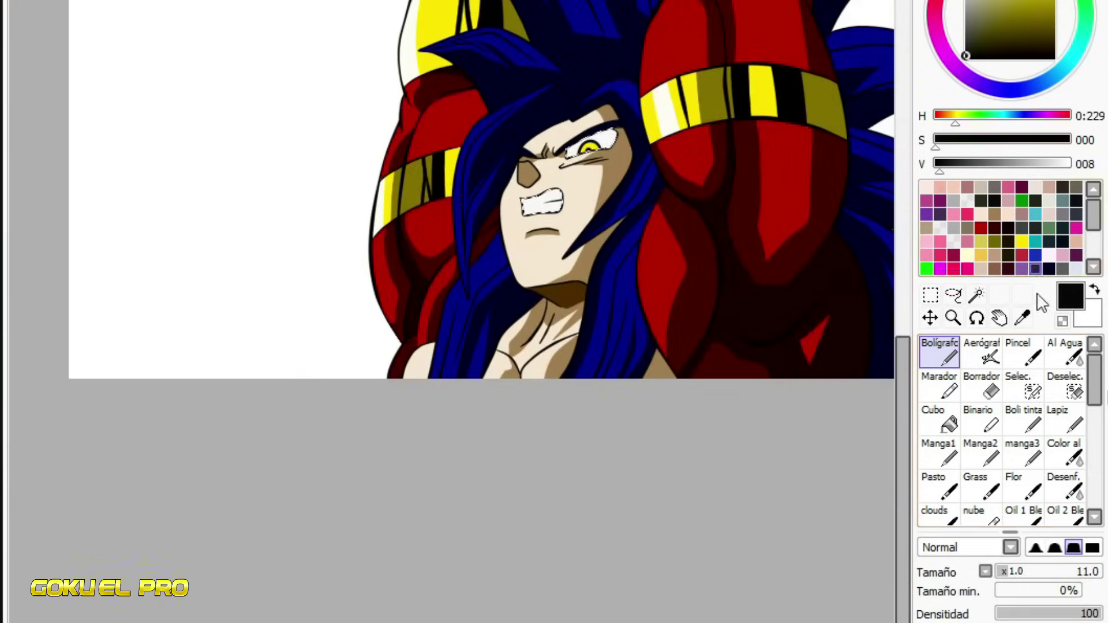
click(1064, 385)
scroll(595, 360, down, 3)
scroll(606, 444, up, 2)
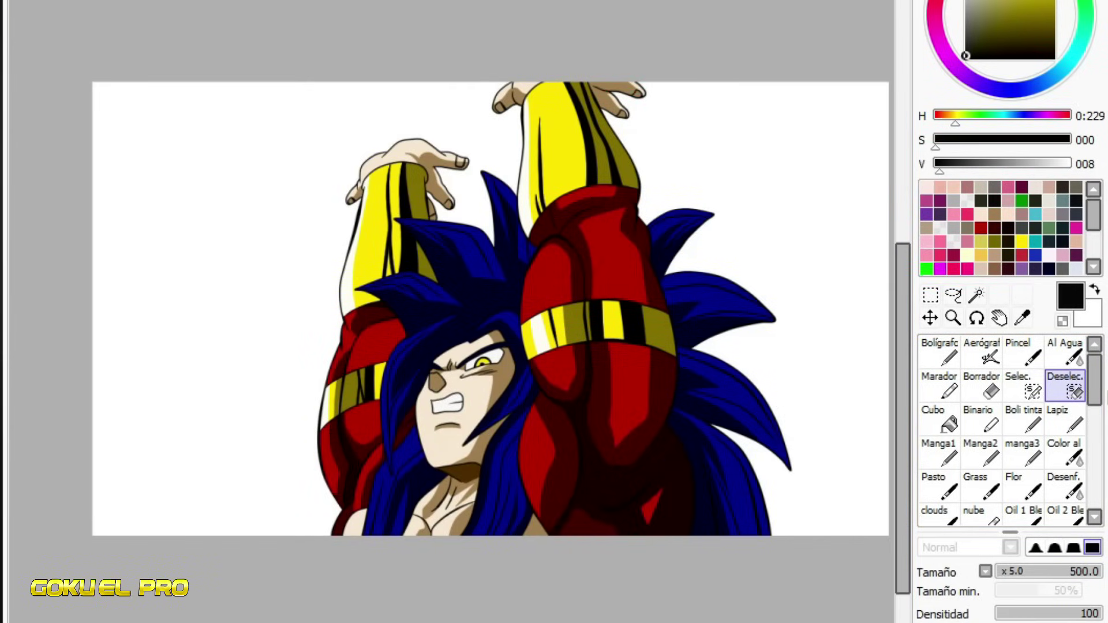
- Fill the white background around the character with medium blue (S 128, V 184)
click(928, 409)
click(1035, 254)
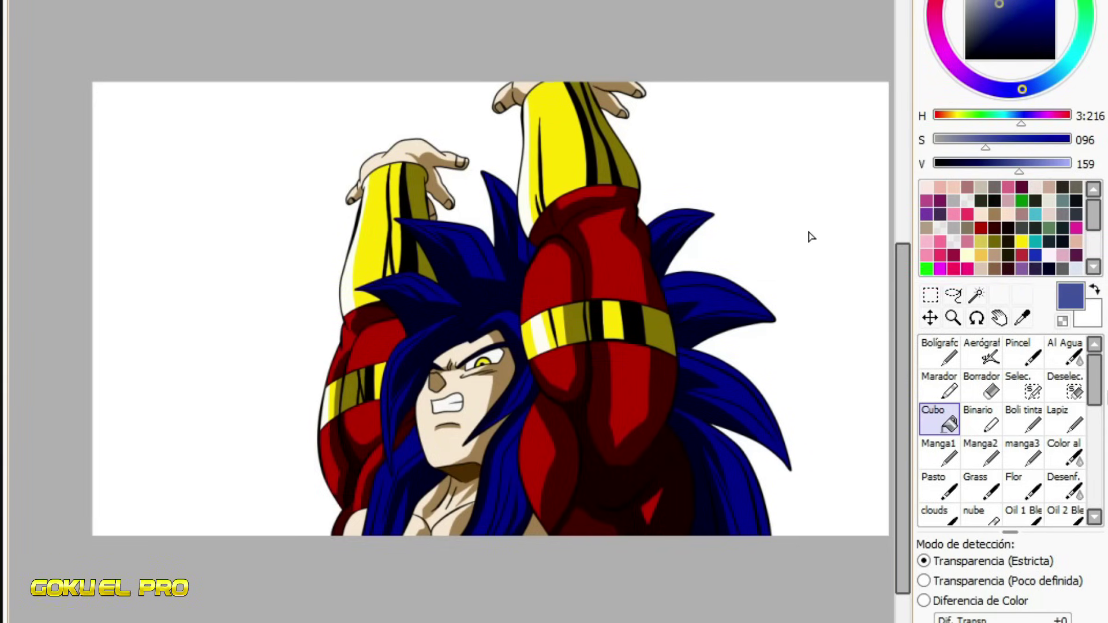
click(1012, 242)
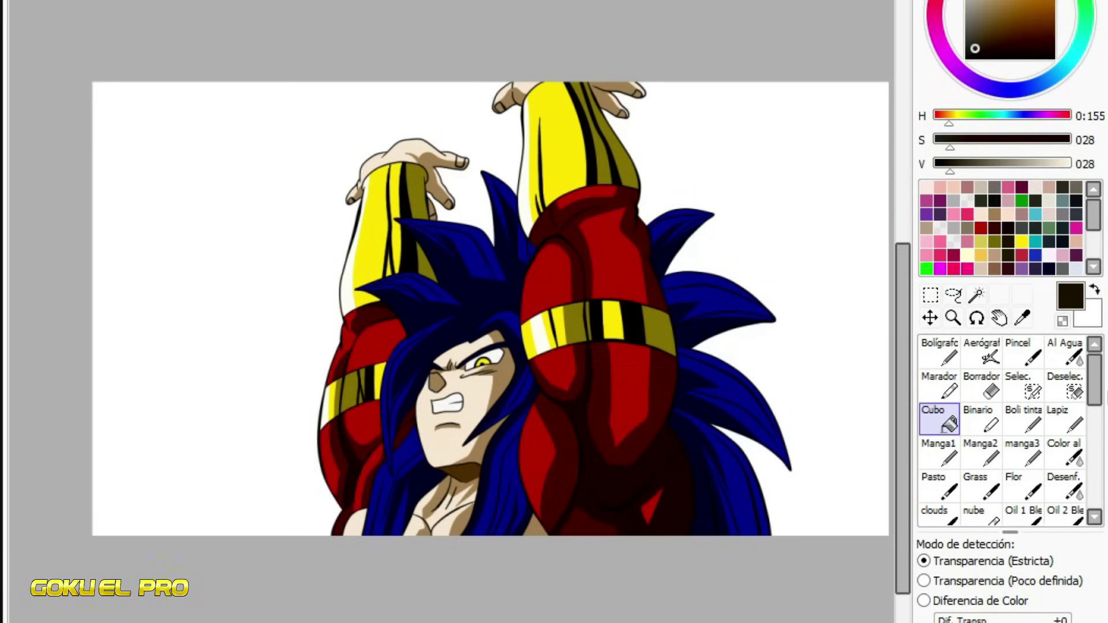
click(1033, 86)
click(1022, 17)
click(760, 134)
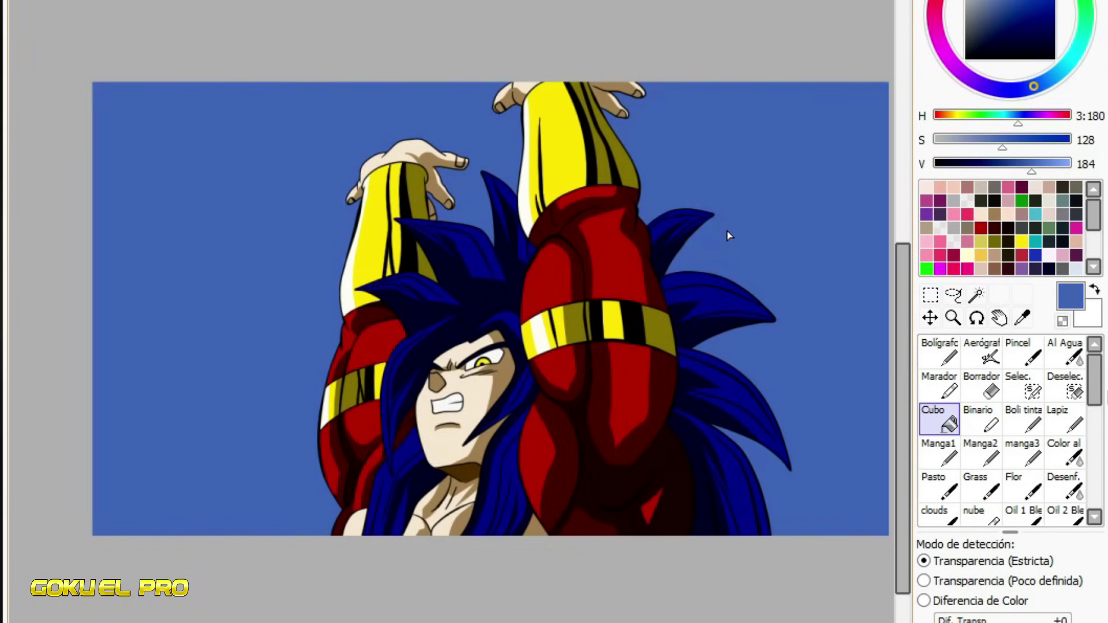
- Paint light blue cloud streaks (S 62, V 255) across the sky on both sides of the character at pen size 36
key(n)
drag(1031, 164, 1088, 176)
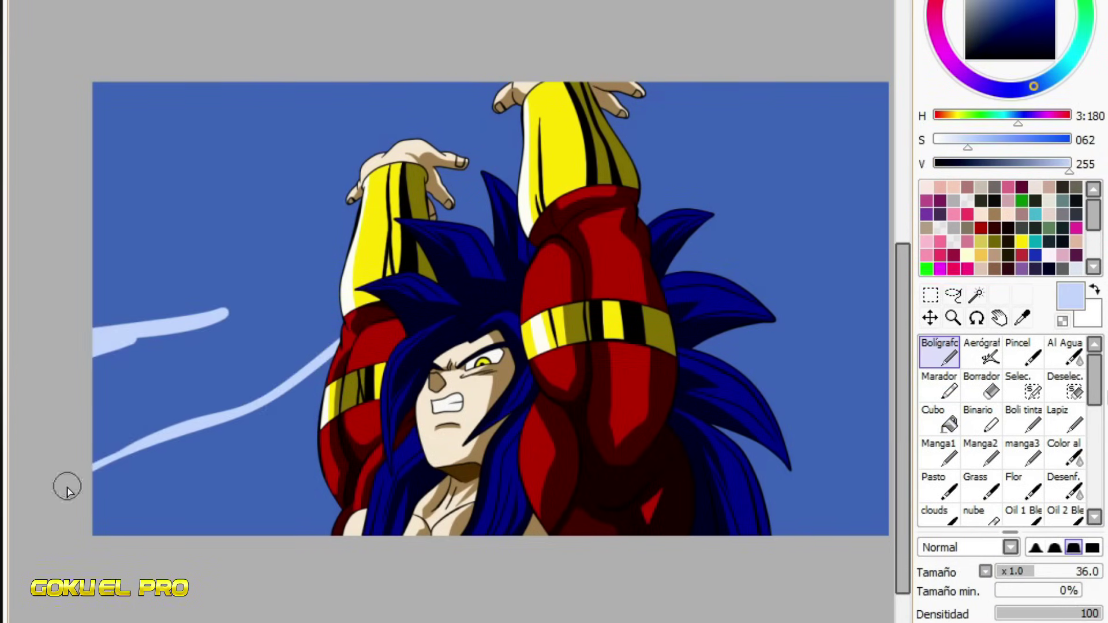
scroll(575, 412, right, 3)
scroll(712, 376, left, 5)
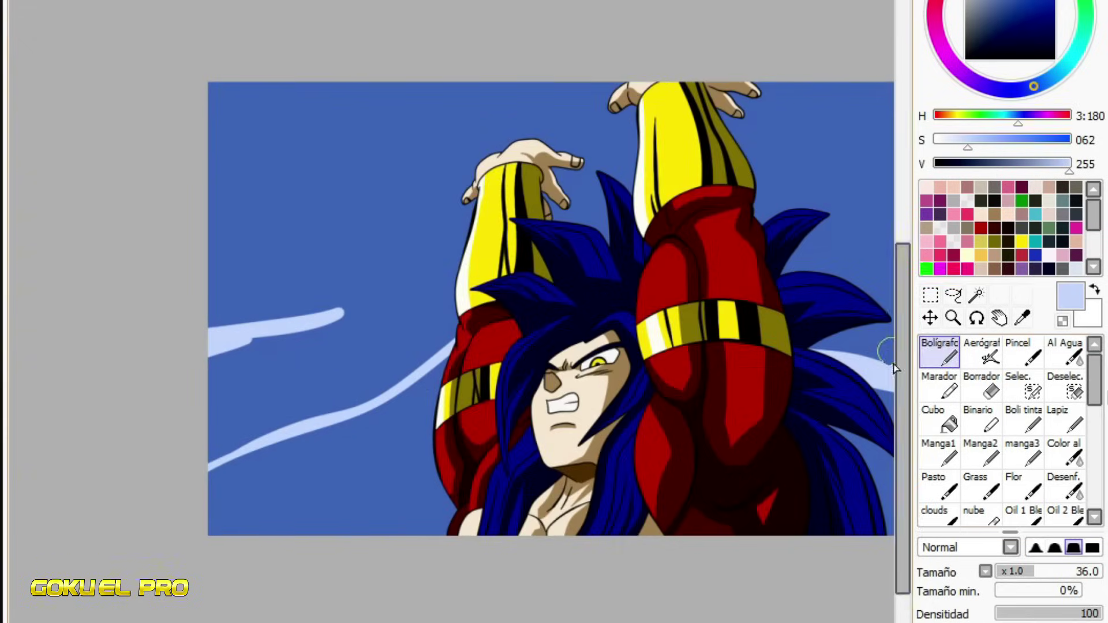
- Soften the light blue streaks on both sides of the character with the blur brush at size 45
key(b)
scroll(254, 322, up, 2)
mouse_move(513, 347)
mouse_down()
mouse_move(227, 374)
mouse_move(371, 292)
mouse_move(439, 289)
mouse_up()
mouse_move(646, 352)
mouse_down()
mouse_move(571, 424)
mouse_move(608, 462)
mouse_up()
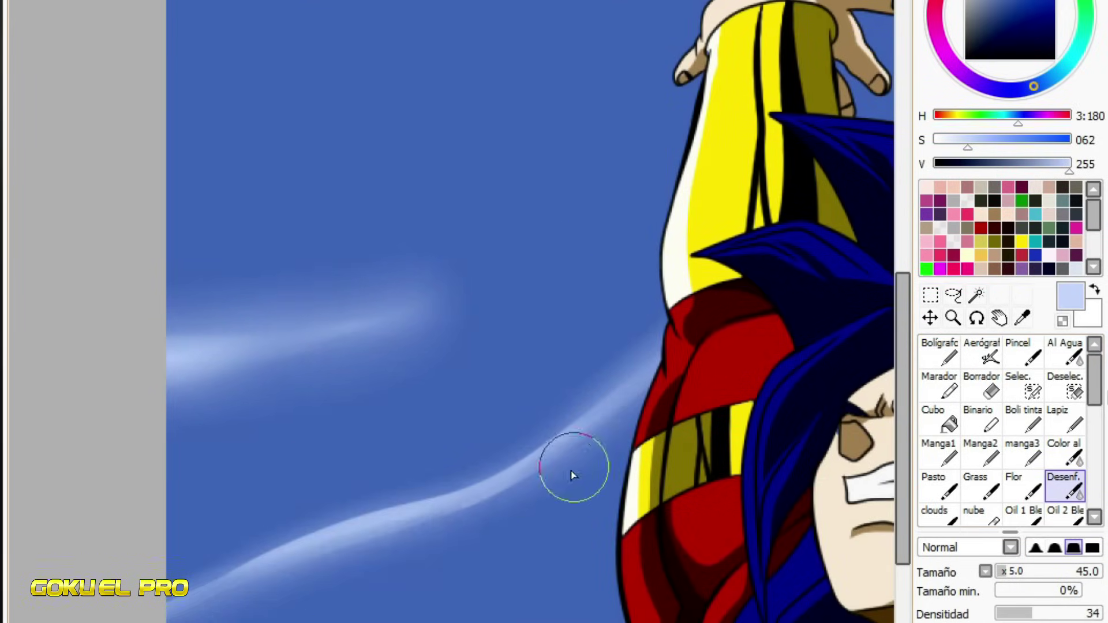
mouse_move(182, 620)
mouse_down()
mouse_move(415, 523)
mouse_move(529, 448)
mouse_up()
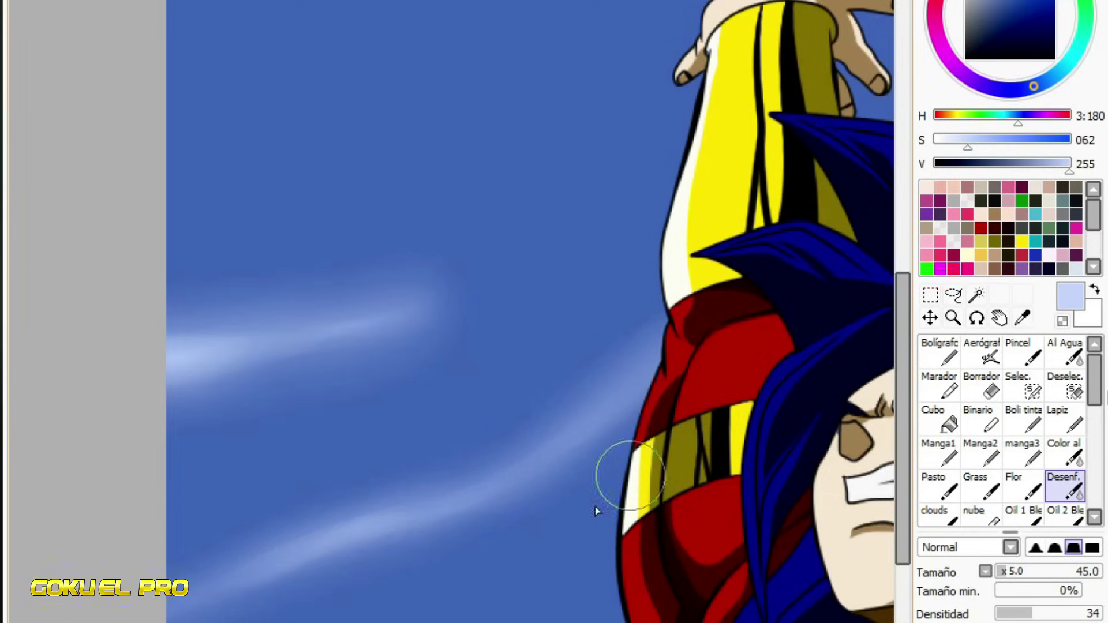
key(h)
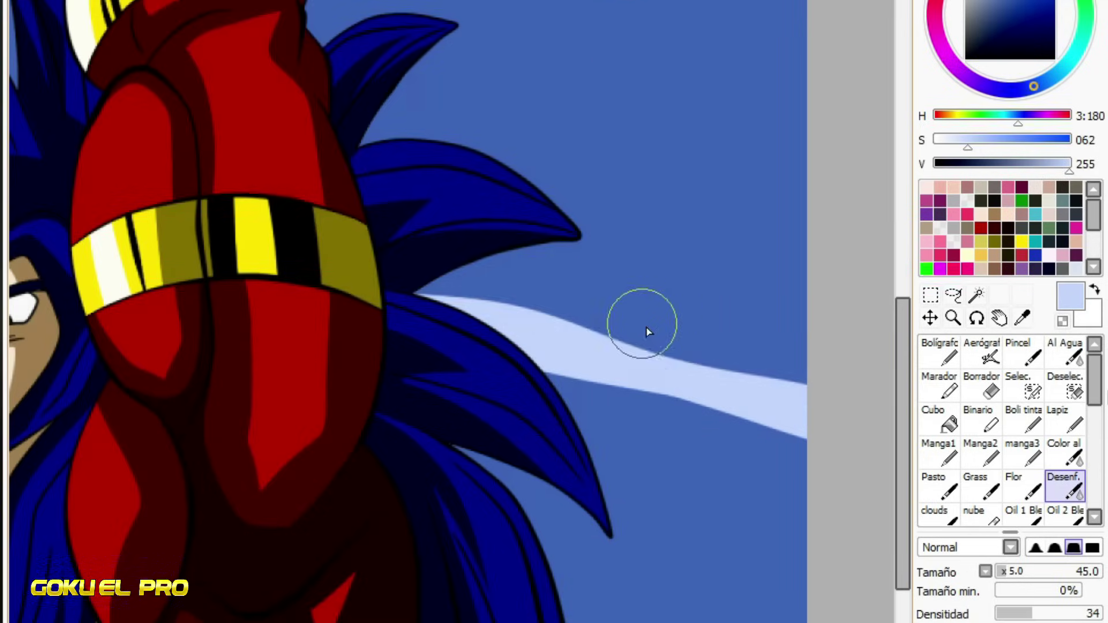
drag(661, 435, 827, 478)
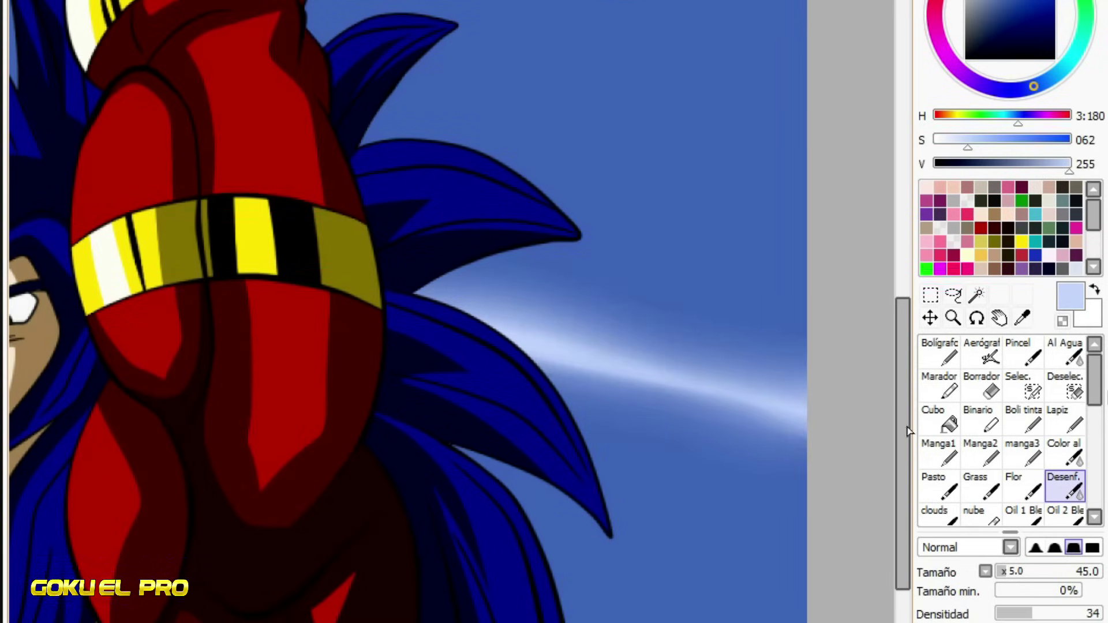
- Airbrush a light blue glow in the background's lower-left area at size 60 and soften it with the blur brush at size 105
scroll(422, 248, down, 3)
scroll(326, 268, up, 1)
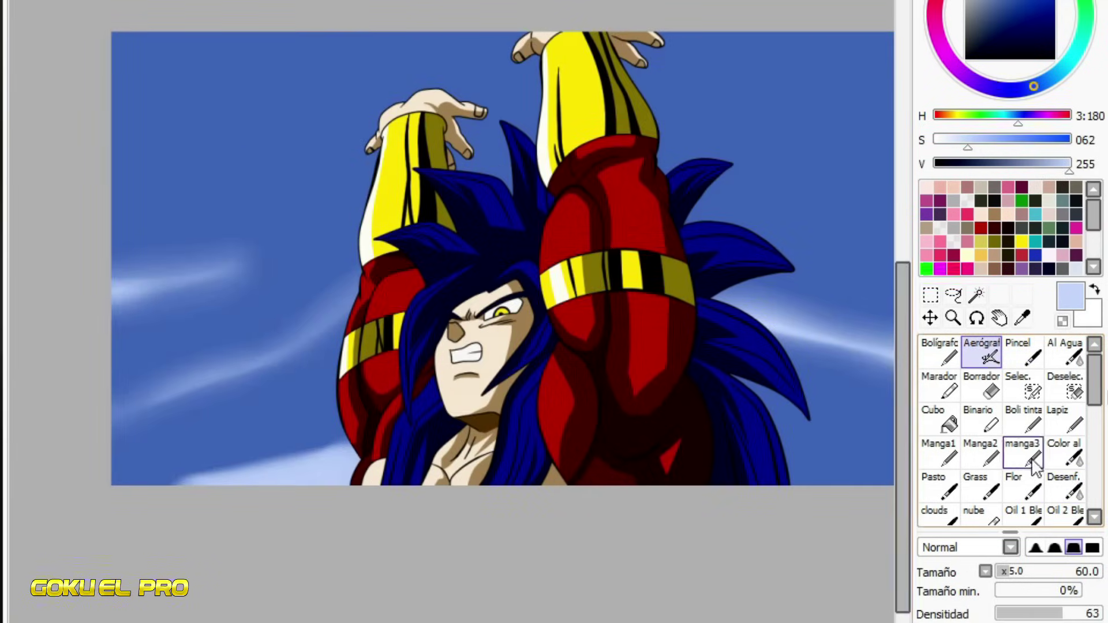
click(1065, 485)
scroll(517, 487, up, 1)
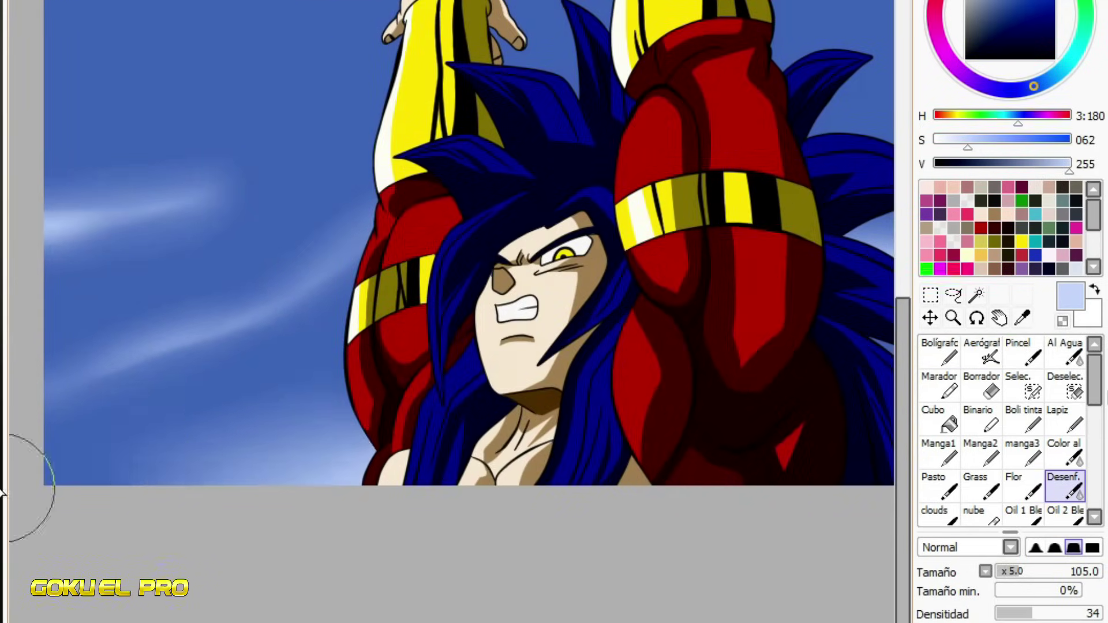
scroll(519, 364, down, 1)
scroll(835, 287, up, 1)
scroll(647, 369, down, 1)
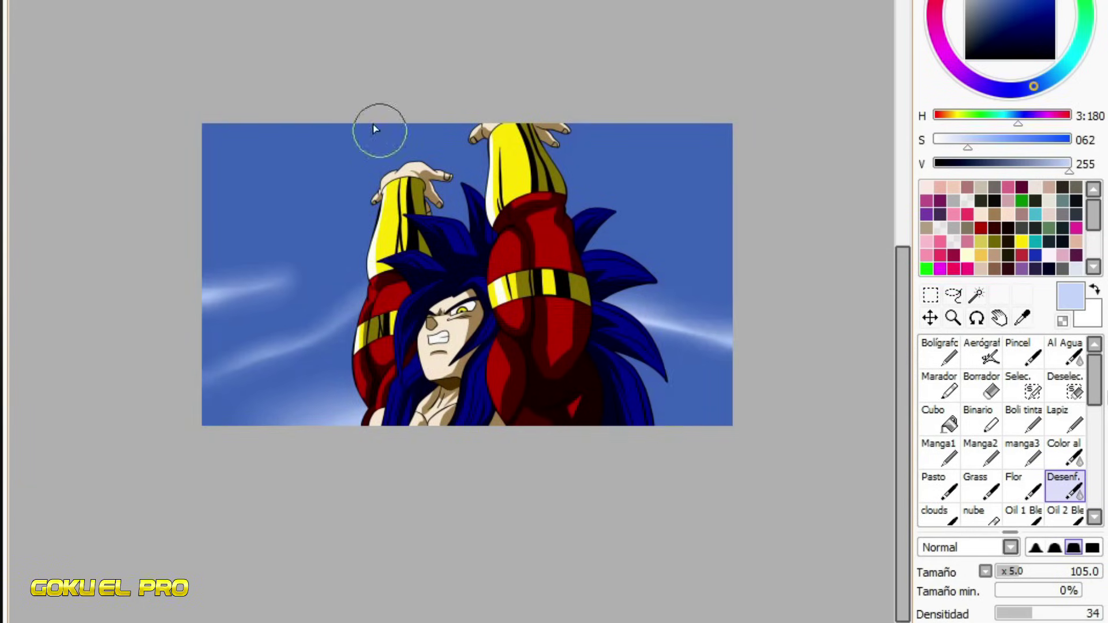
- Airbrush a large near-white dome of light (S 10, V 255) across the upper background behind the raised arms at size 330
scroll(373, 123, up, 1)
scroll(404, 245, down, 1)
scroll(473, 213, up, 1)
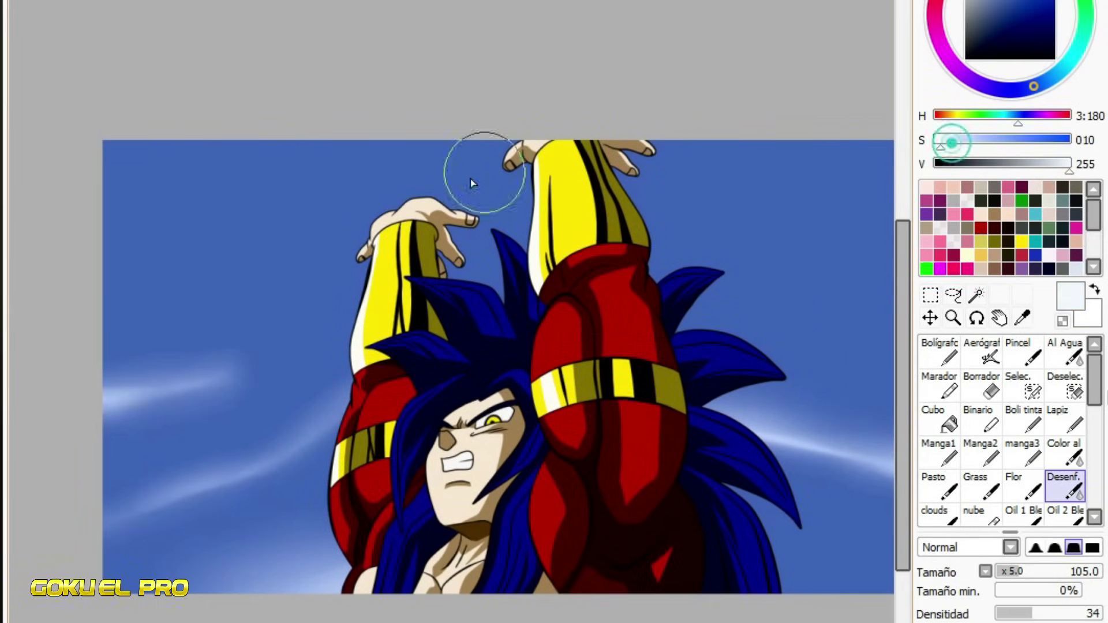
click(981, 349)
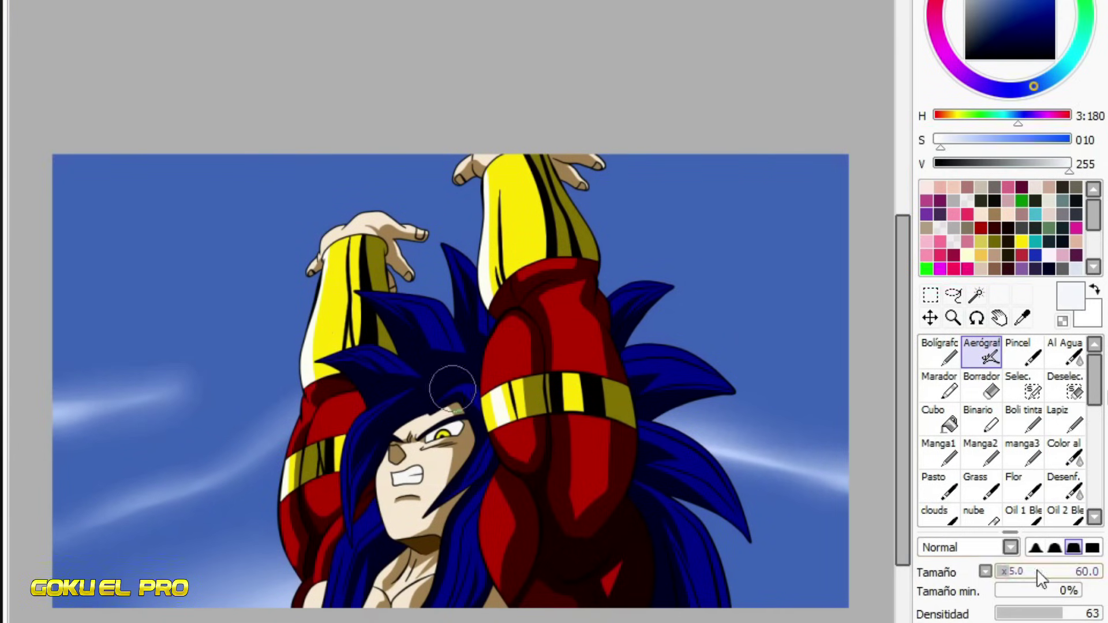
mouse_move(115, 197)
mouse_down()
mouse_move(655, 185)
mouse_move(205, 208)
mouse_move(761, 111)
mouse_move(169, 186)
mouse_move(750, 119)
mouse_move(324, 253)
mouse_move(561, 294)
mouse_move(806, 212)
mouse_move(299, 265)
mouse_move(151, 243)
mouse_move(149, 209)
mouse_move(769, 188)
mouse_move(673, 292)
mouse_move(260, 272)
mouse_up()
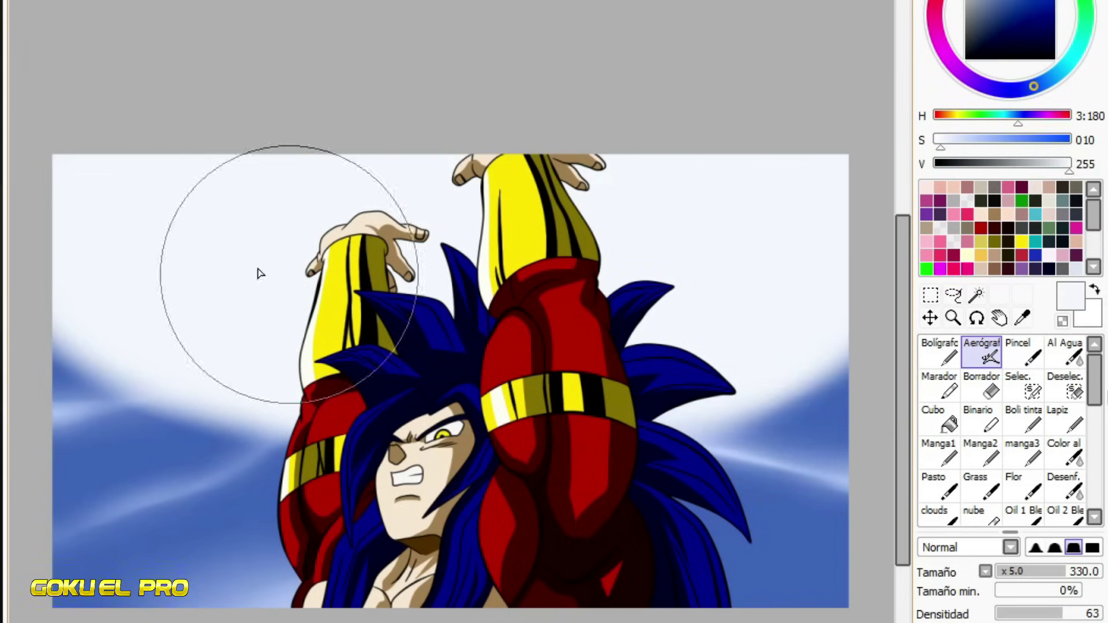
- Airbrush a teal band (S 143, V 209) inside the dome's lower edge at size 175 and blur its inner boundary at size 105
key([)
key([)
key([)
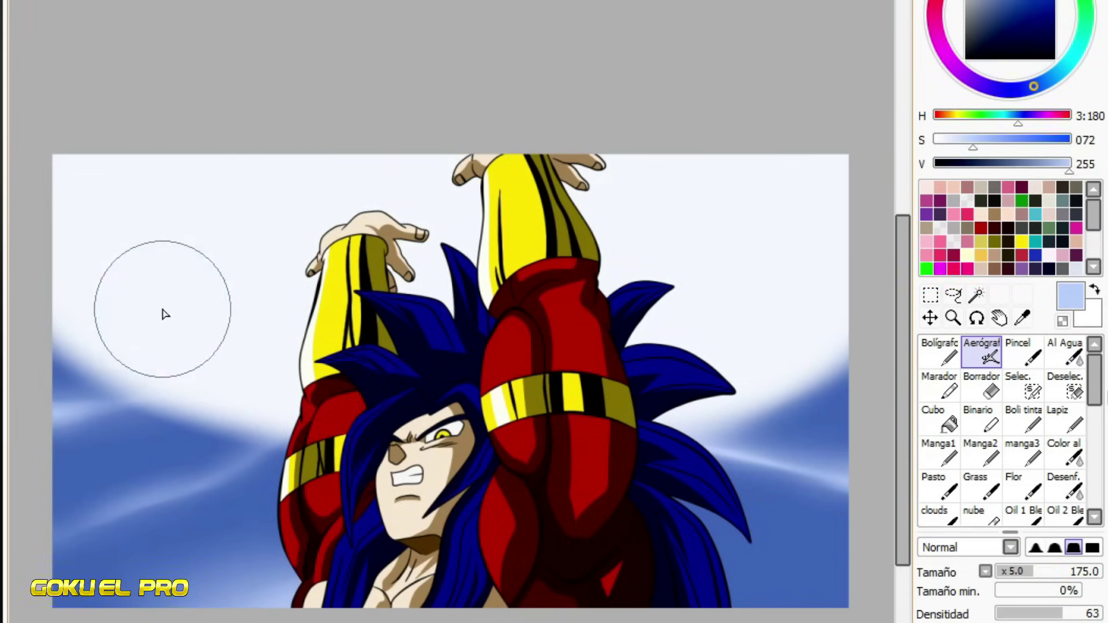
drag(163, 314, 85, 278)
mouse_move(62, 266)
mouse_down()
mouse_move(390, 379)
mouse_move(854, 234)
mouse_move(726, 352)
mouse_move(64, 242)
mouse_up()
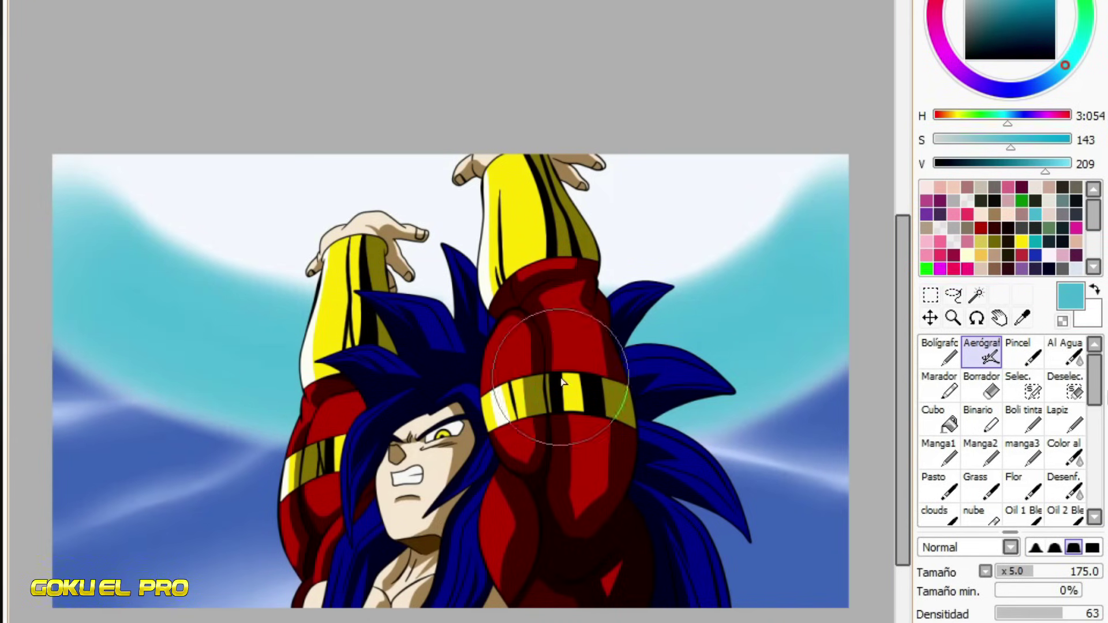
click(1065, 485)
mouse_move(259, 264)
mouse_down()
mouse_move(55, 173)
mouse_move(633, 329)
mouse_up()
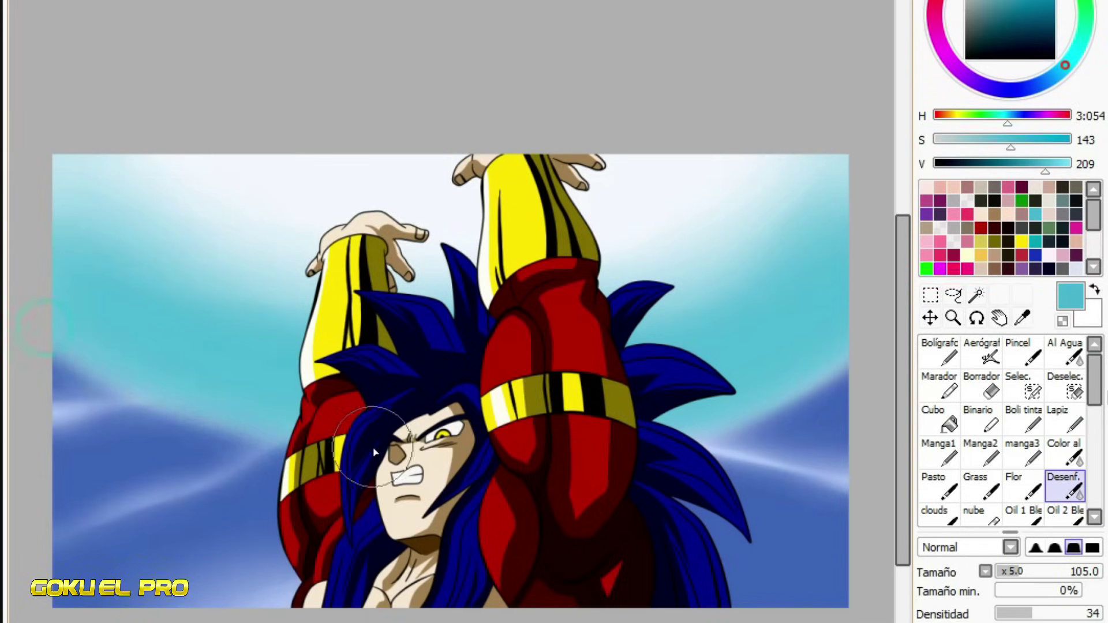
- Draw thin, slanted light cyan energy lines (S 82, V 255) across the dome's lower edge on both sides at pen size 20
alt+click(211, 364)
click(939, 352)
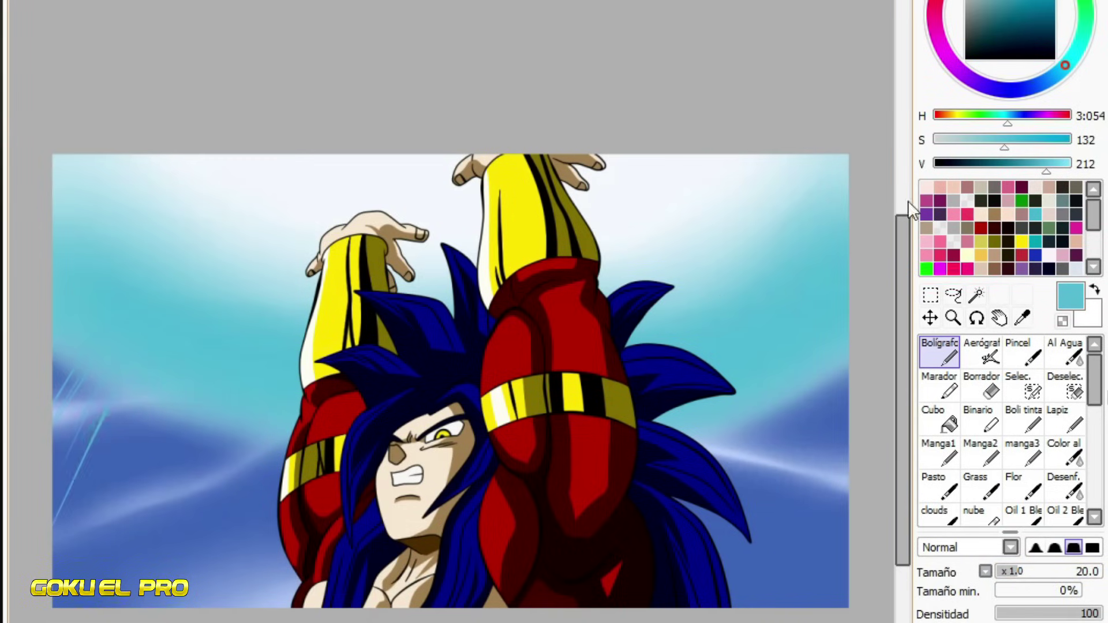
click(1069, 163)
drag(1004, 141, 979, 141)
drag(38, 570, 153, 367)
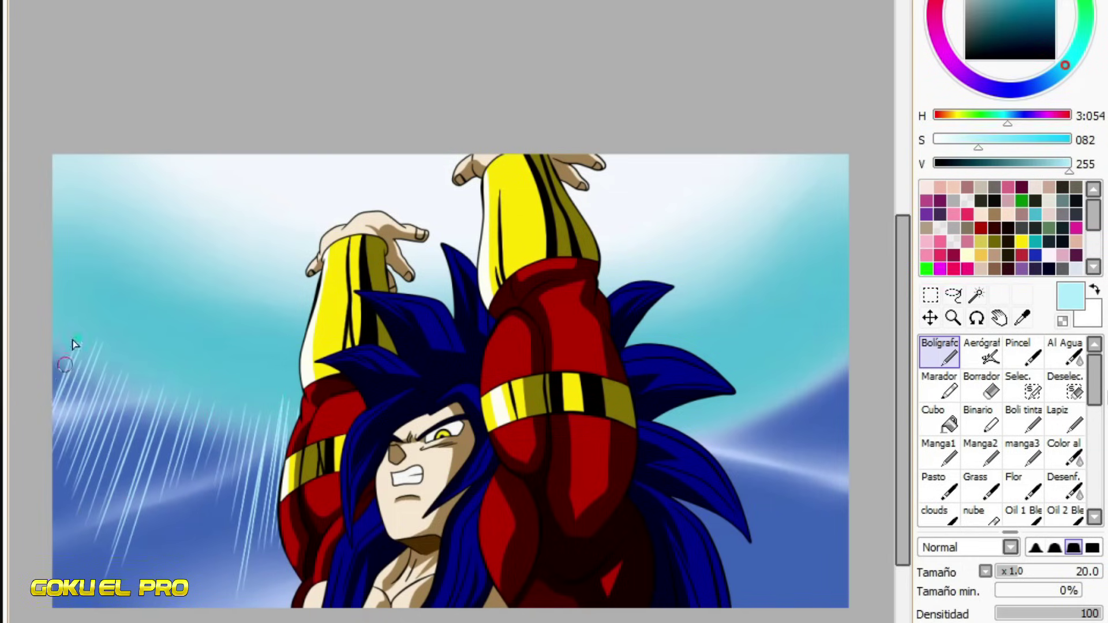
scroll(390, 443, right, 5)
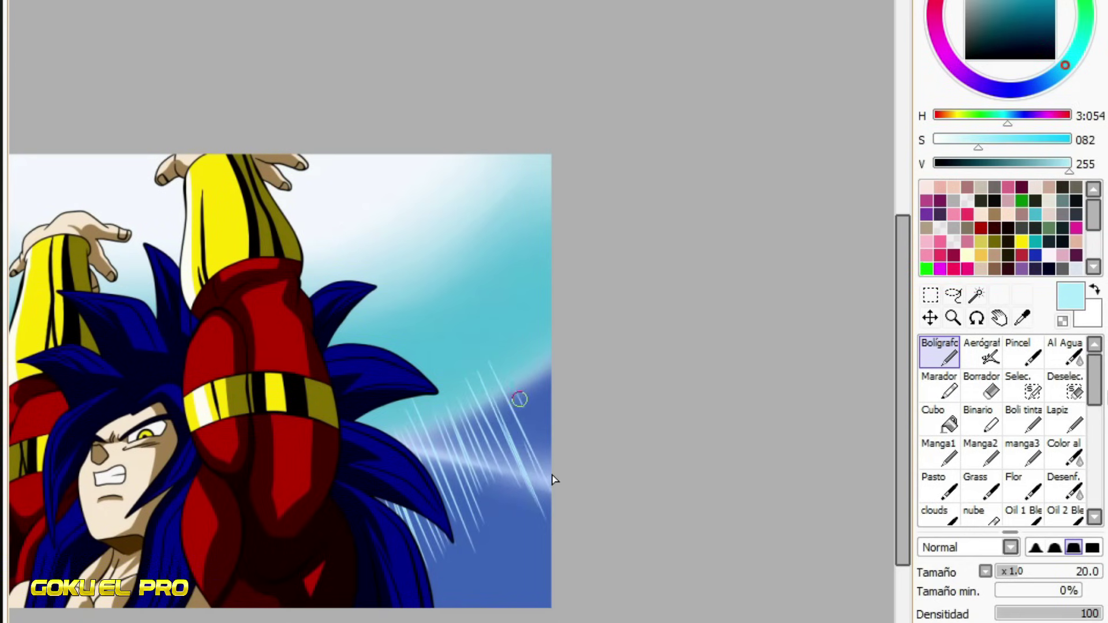
- Sample the dome's near-white (S 10, V 255) and airbrush a glow around both raised hands and forearms at size 60
scroll(582, 404, down, 2)
scroll(249, 277, up, 2)
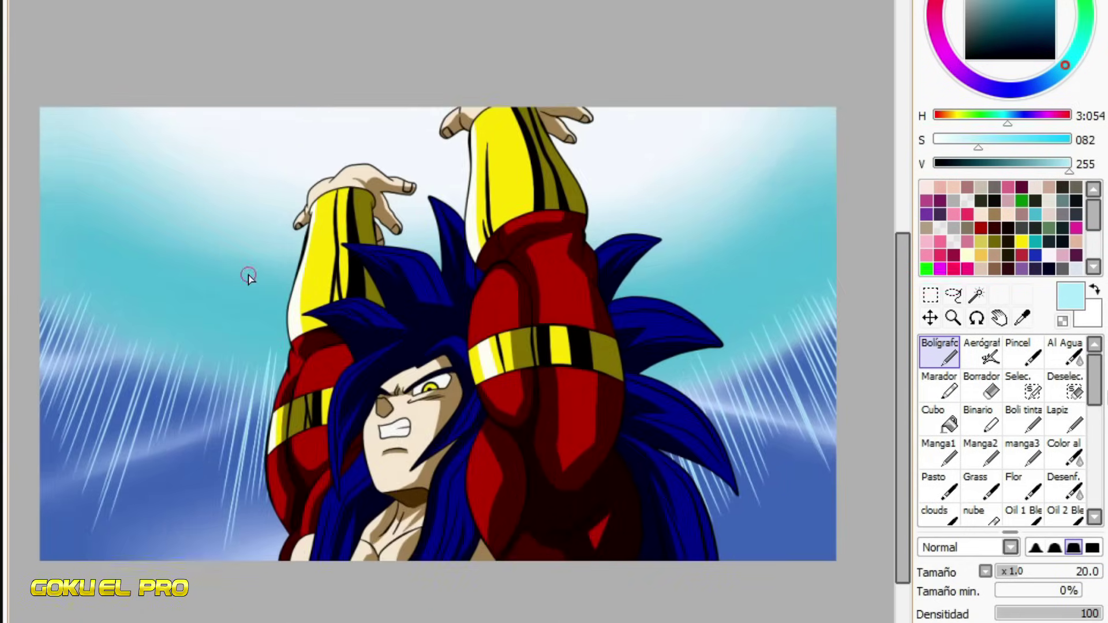
alt+click(402, 123)
scroll(402, 122, up, 1)
click(982, 351)
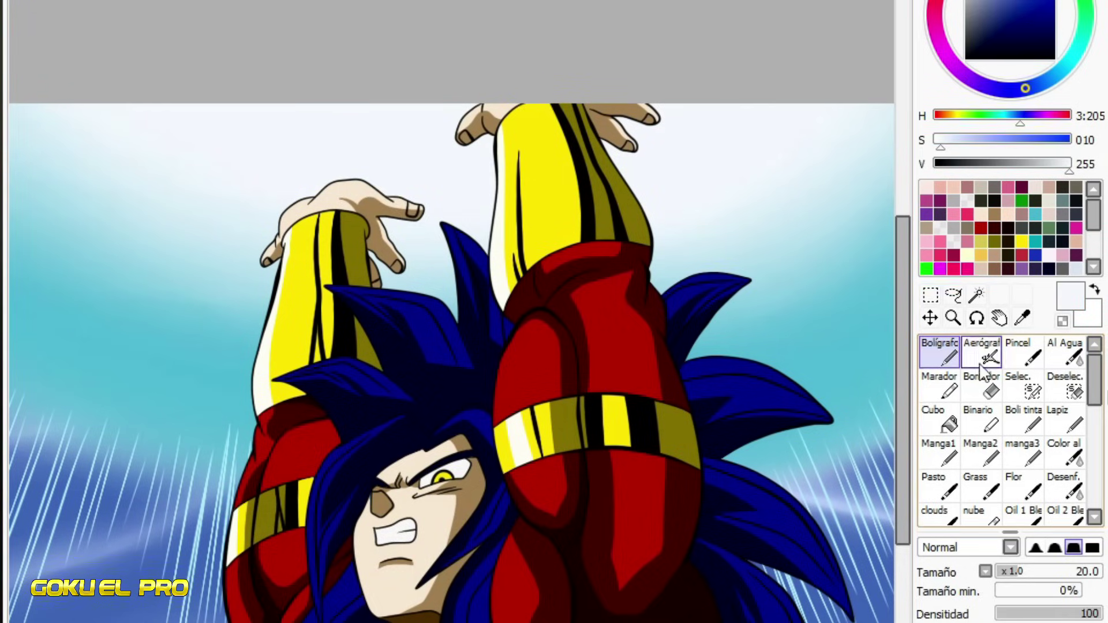
click(1017, 570)
mouse_move(294, 196)
mouse_down()
mouse_move(441, 225)
mouse_move(471, 128)
mouse_move(651, 123)
mouse_move(662, 150)
mouse_move(620, 98)
mouse_move(263, 218)
mouse_move(414, 180)
mouse_move(540, 190)
mouse_up()
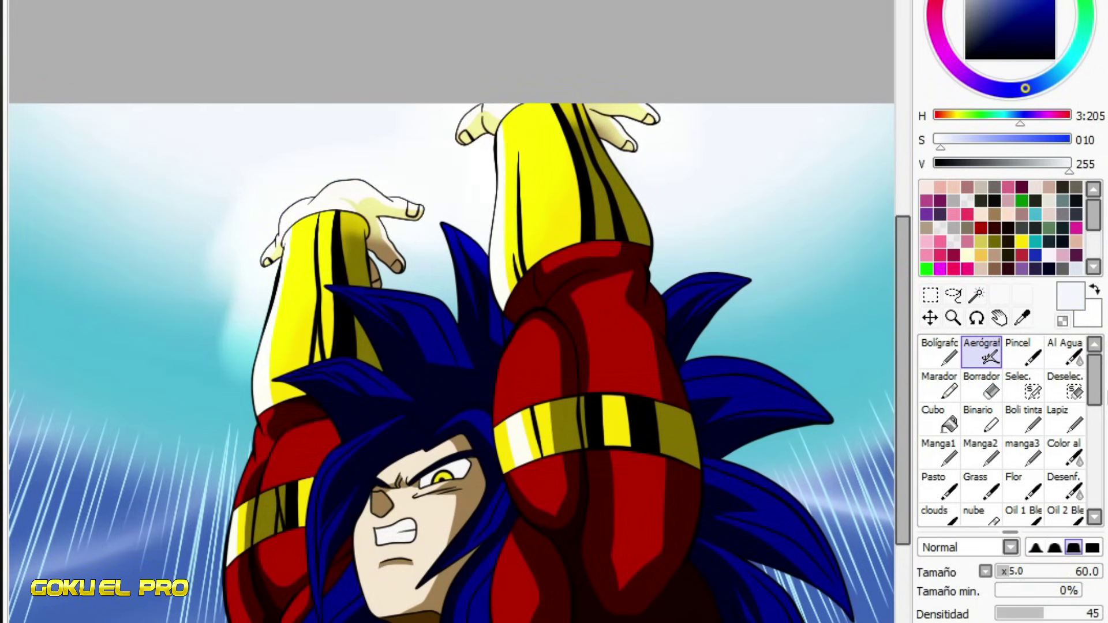
key(ctrl+y)
key(ctrl+z)
- Soften the glow's edges around the raised hands and forearms with the blur brush, ending at size 70
click(1065, 487)
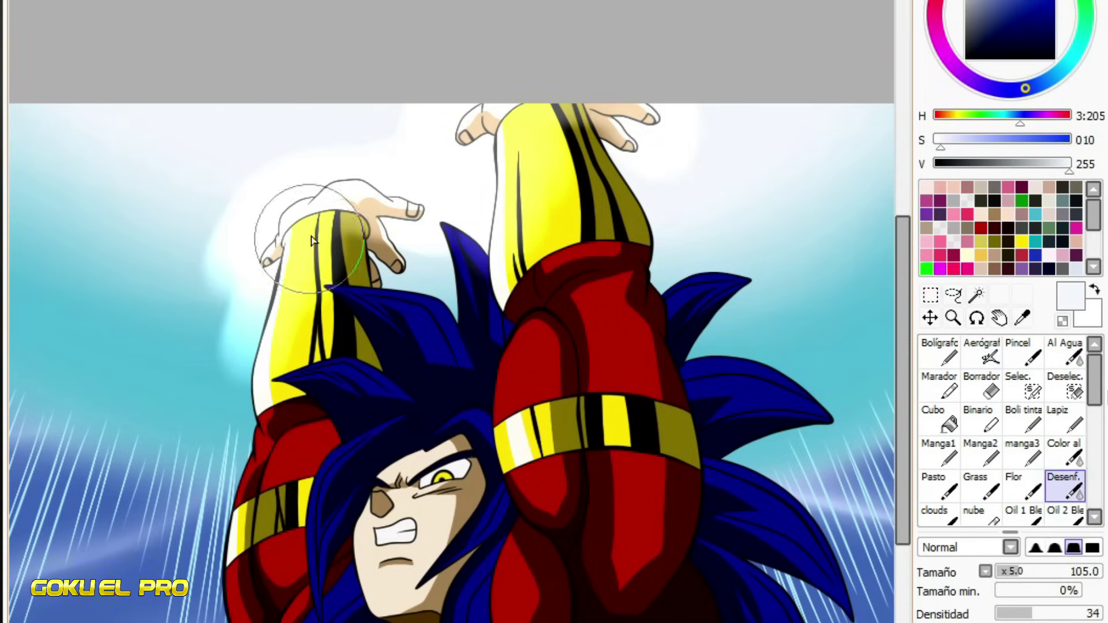
mouse_move(384, 251)
mouse_down()
mouse_move(230, 391)
mouse_move(240, 168)
mouse_move(344, 199)
mouse_up()
drag(492, 318, 711, 91)
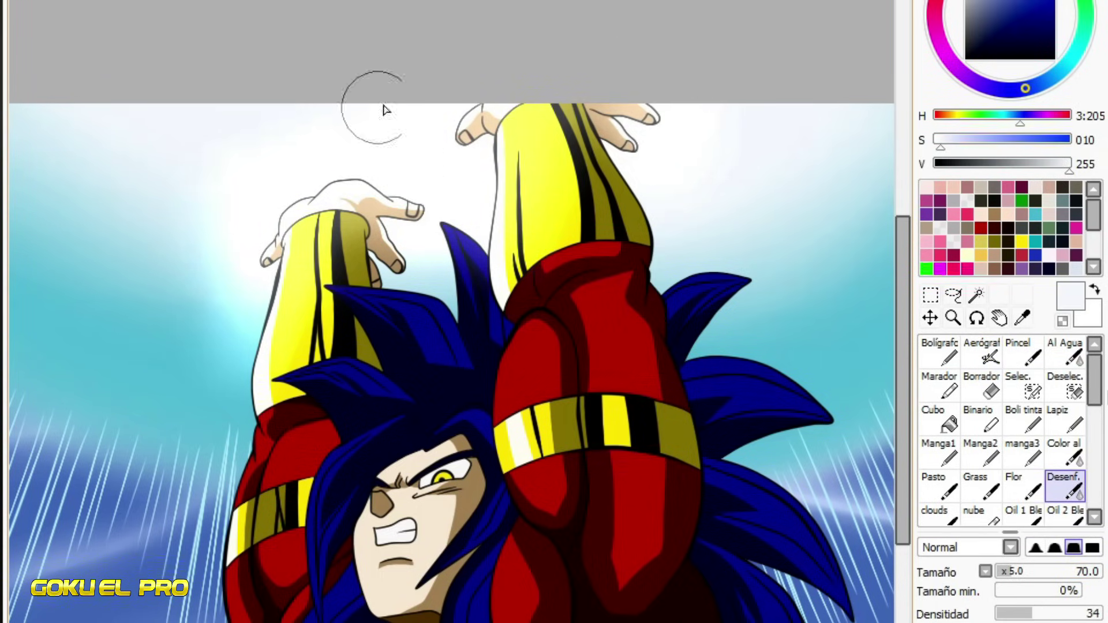
scroll(475, 248, down, 4)
scroll(437, 238, up, 1)
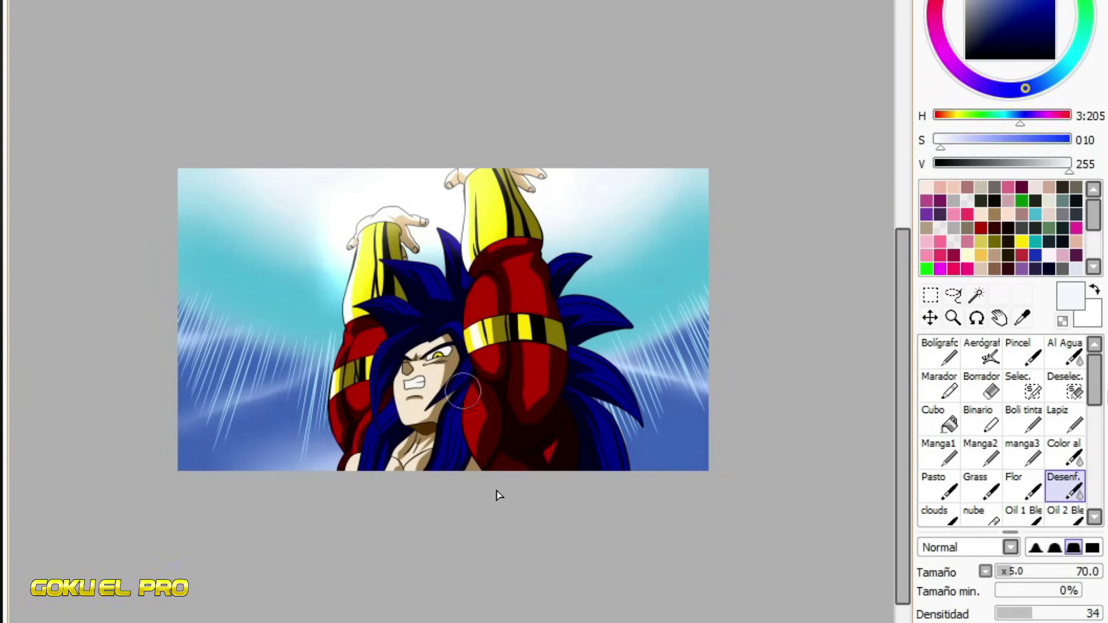
scroll(385, 395, up, 1)
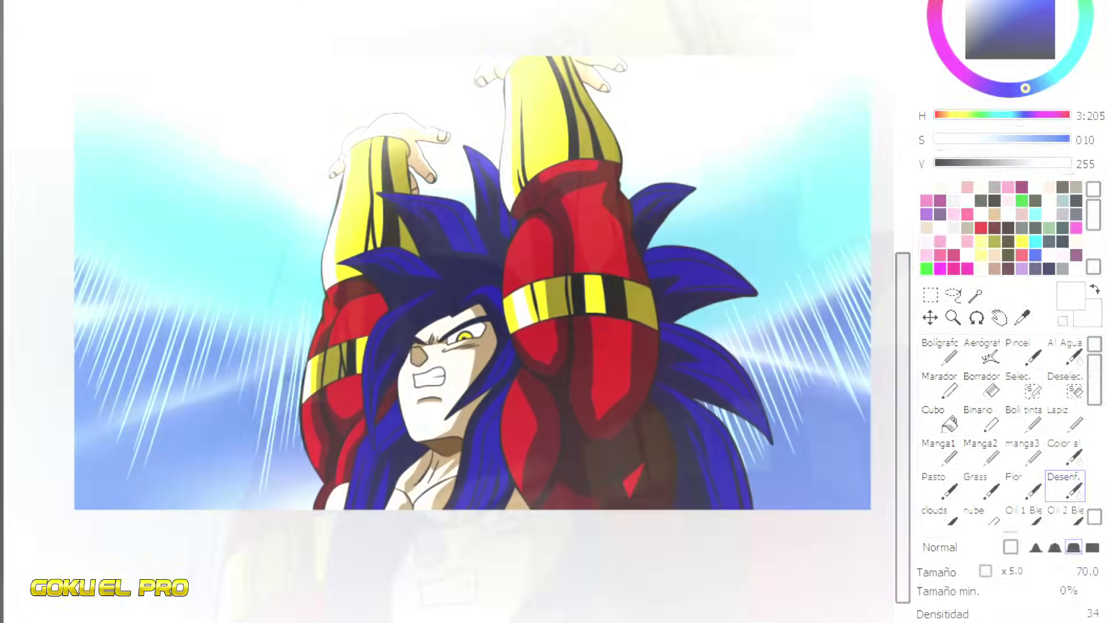